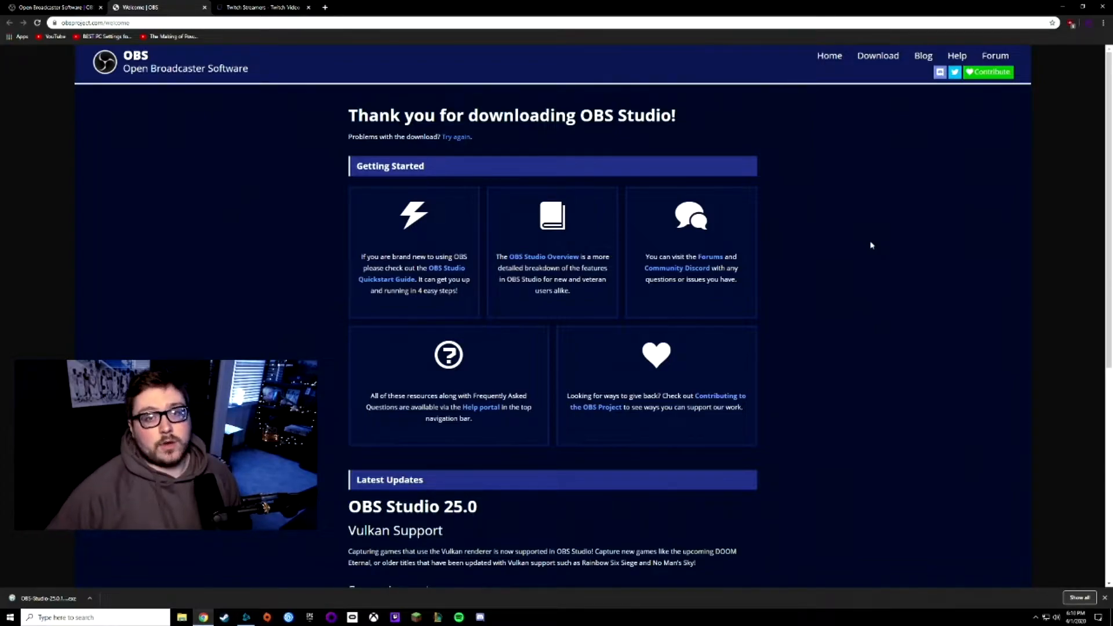
- Install OBS Studio 25.0.1 in the default destination folder and launch it when setup completes
{"action": "scroll", "coordinate": [662, 279], "scroll_direction": "down", "scroll_amount": 4}
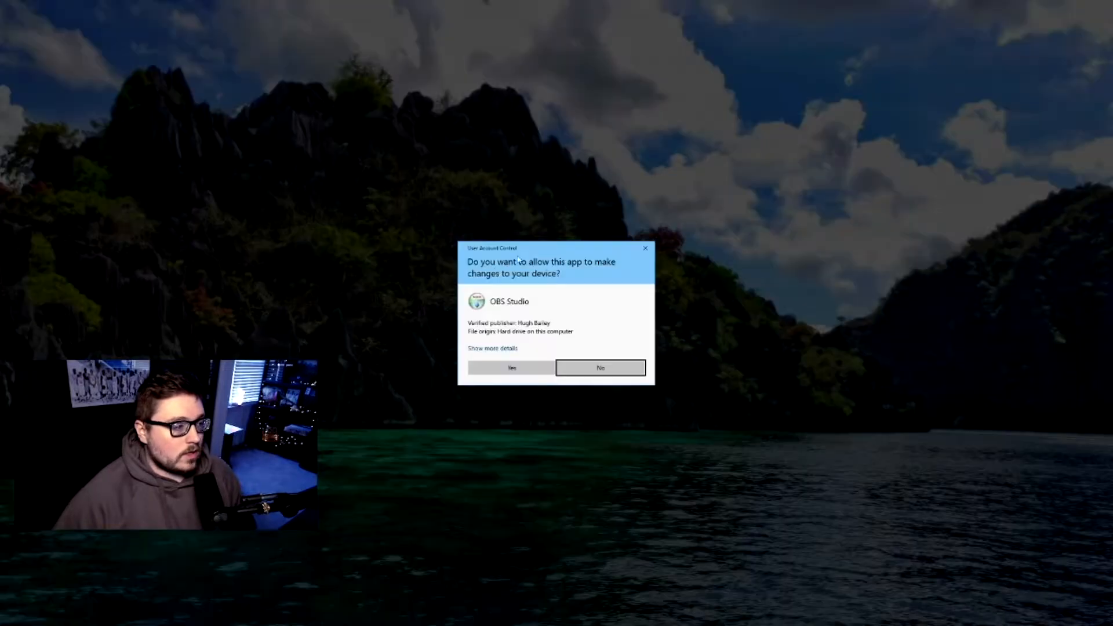
{"action": "left_click", "coordinate": [510, 368]}
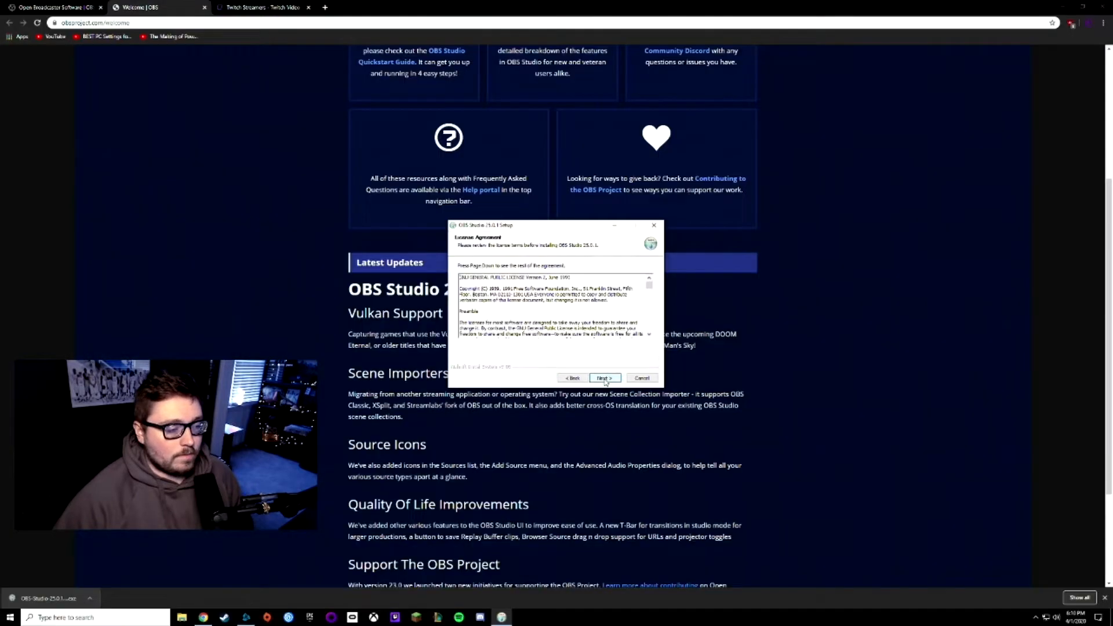
{"action": "left_click", "coordinate": [605, 378]}
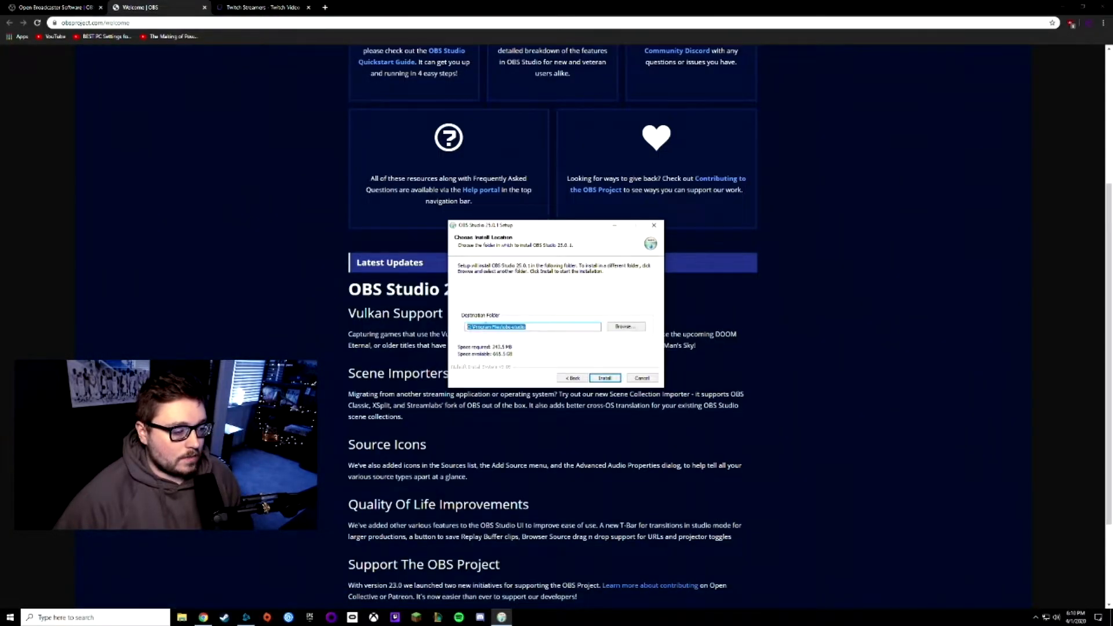
{"action": "left_click", "coordinate": [601, 375]}
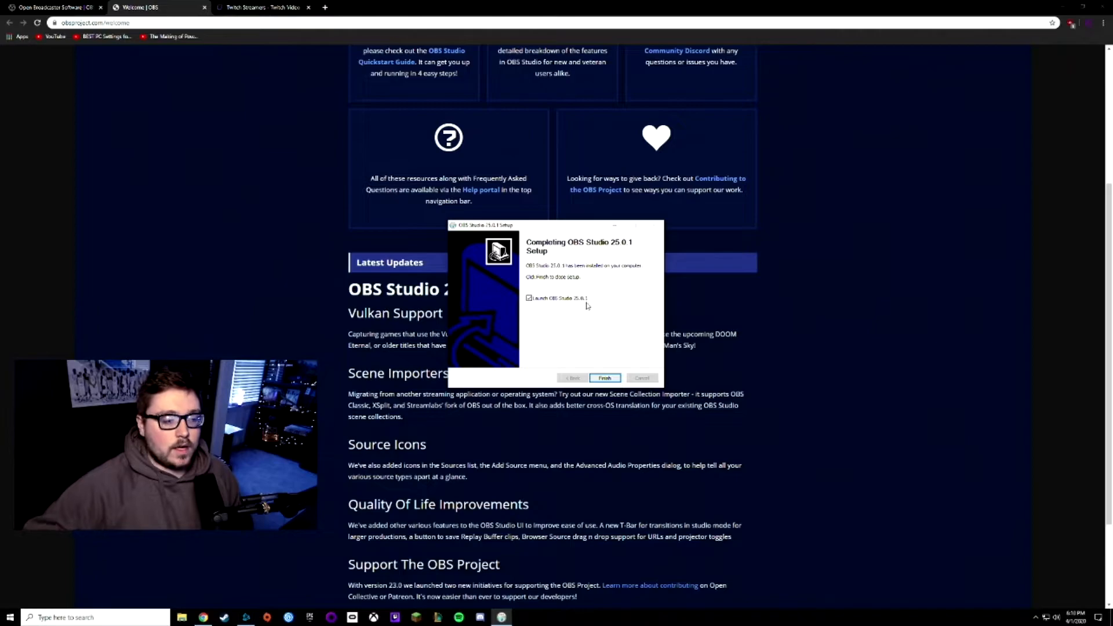
{"action": "left_click", "coordinate": [604, 377]}
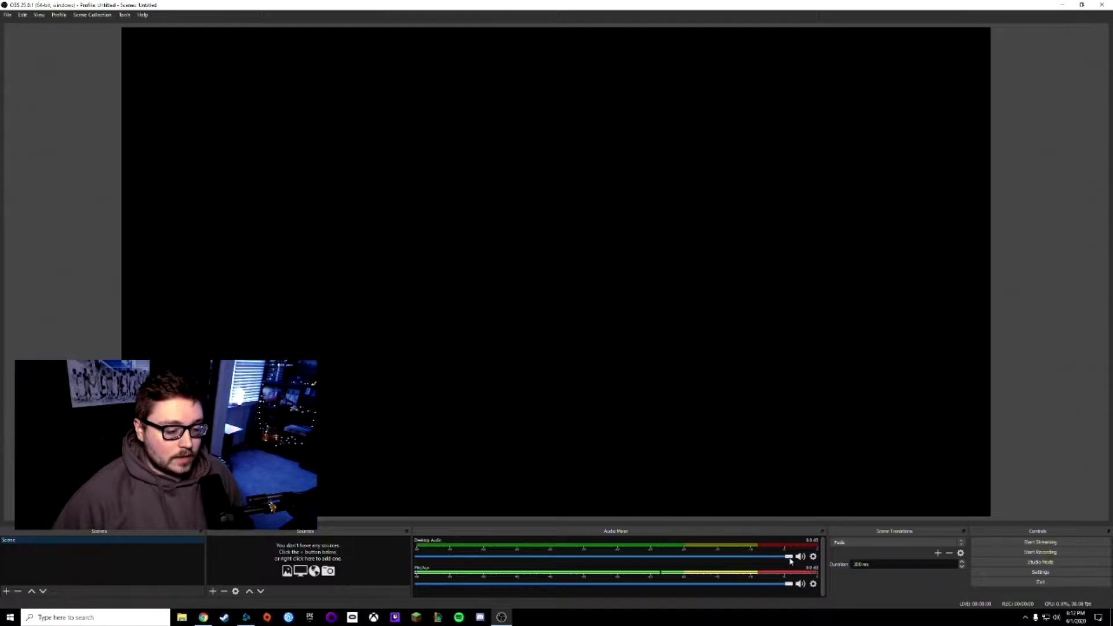
- Lower the Mic/Aux volume in the audio mixer to about -11 dB and check the available scene transitions
{"action": "left_click_drag", "start_coordinate": [792, 585], "coordinate": [648, 590]}
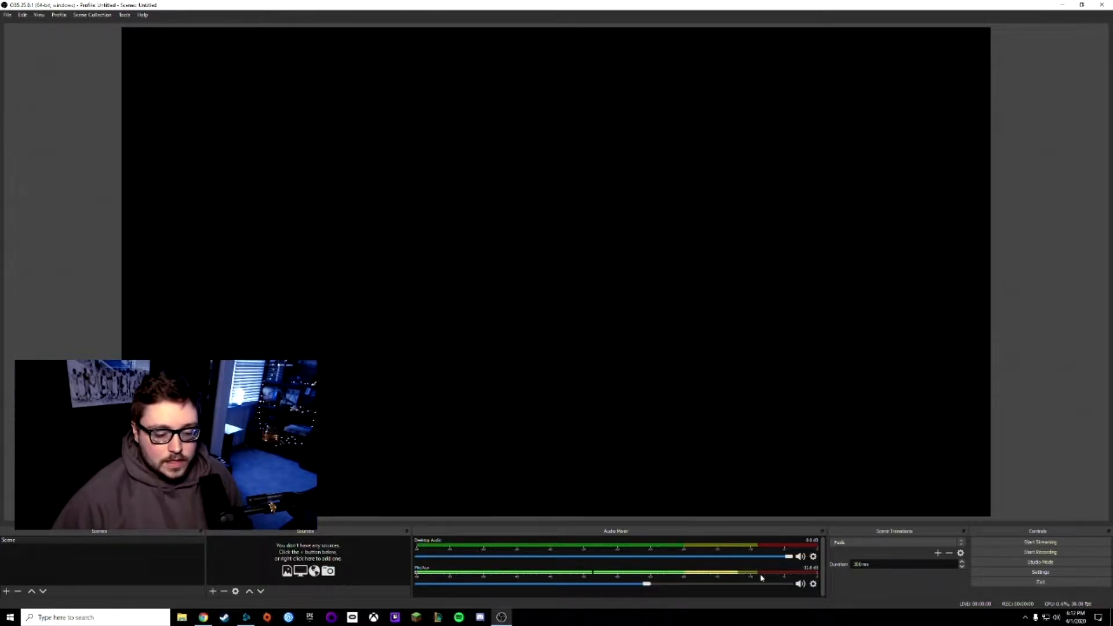
{"action": "left_click", "coordinate": [877, 543]}
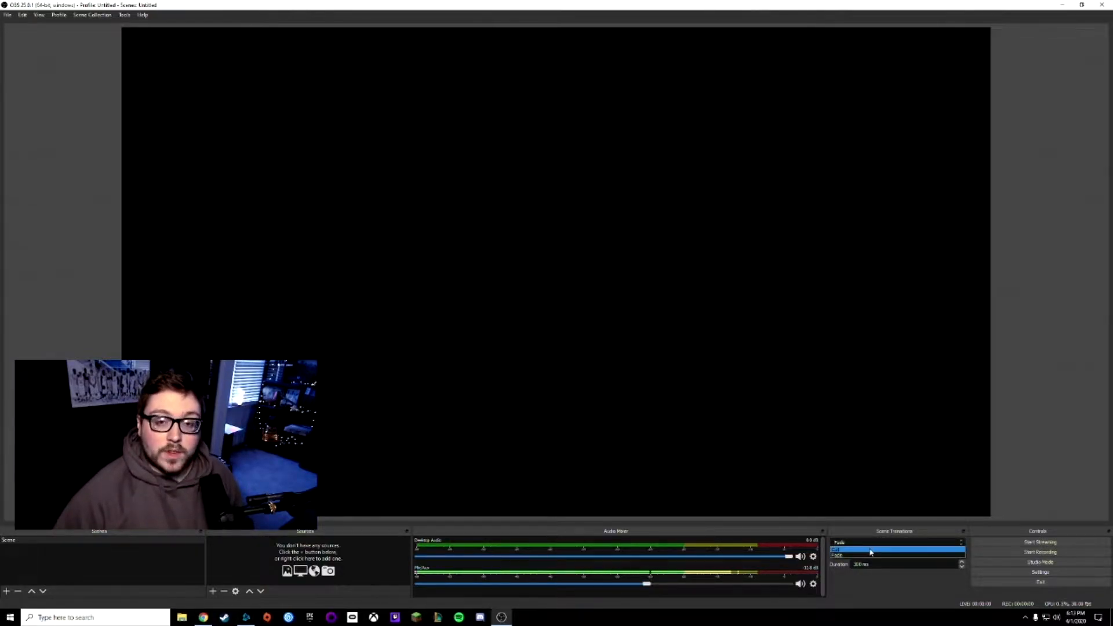
{"action": "left_click", "coordinate": [881, 575]}
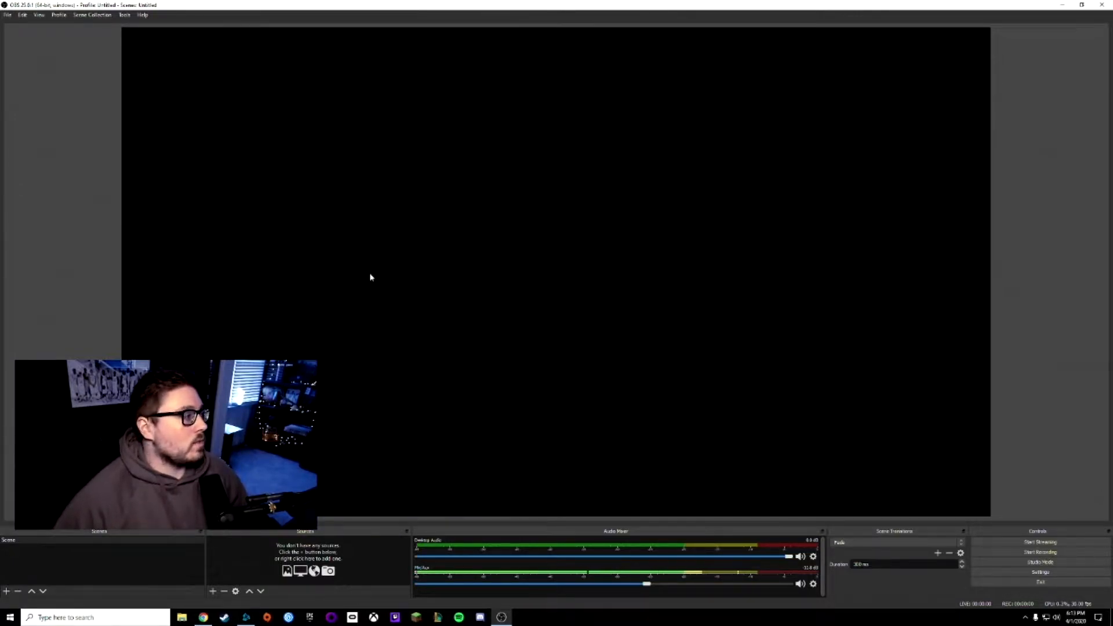
- Open the program's settings window
{"action": "left_click", "coordinate": [8, 14]}
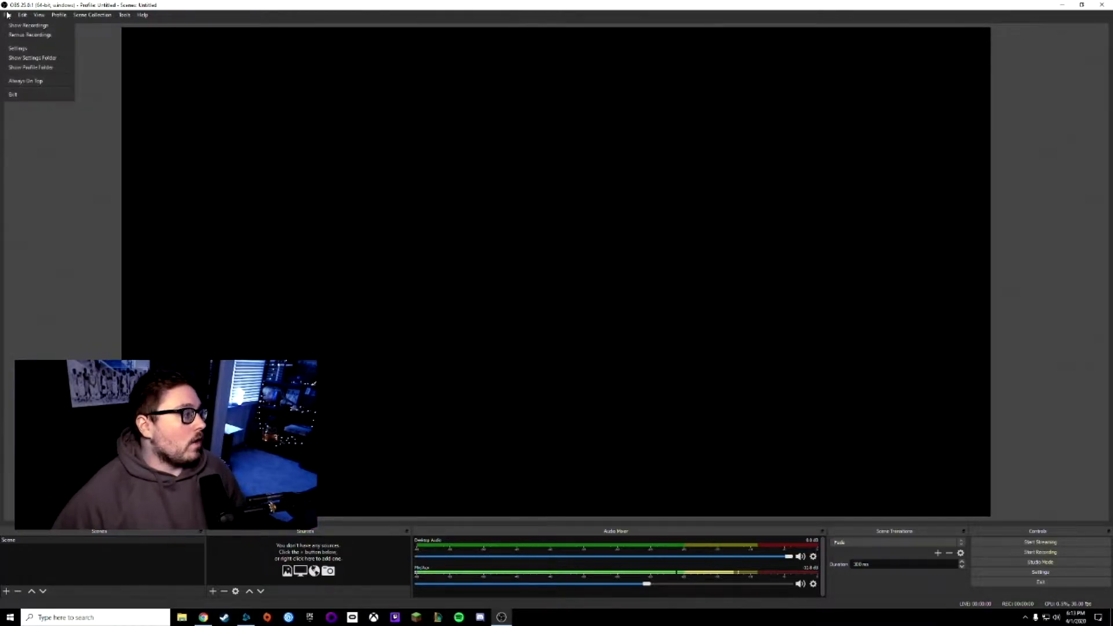
{"action": "left_click", "coordinate": [16, 49]}
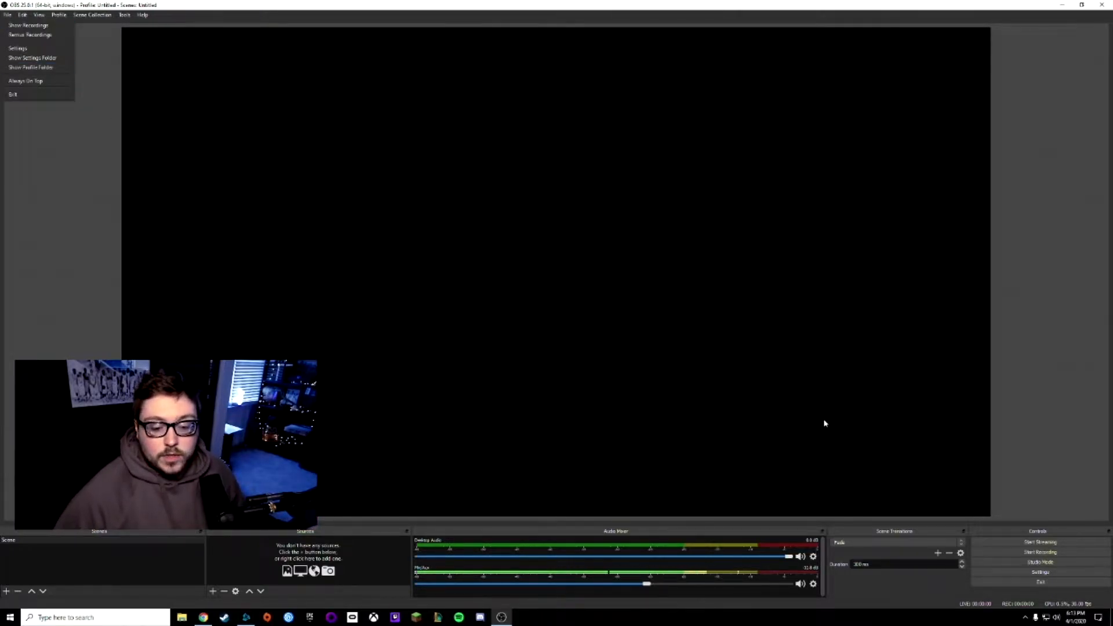
{"action": "left_click", "coordinate": [1025, 574]}
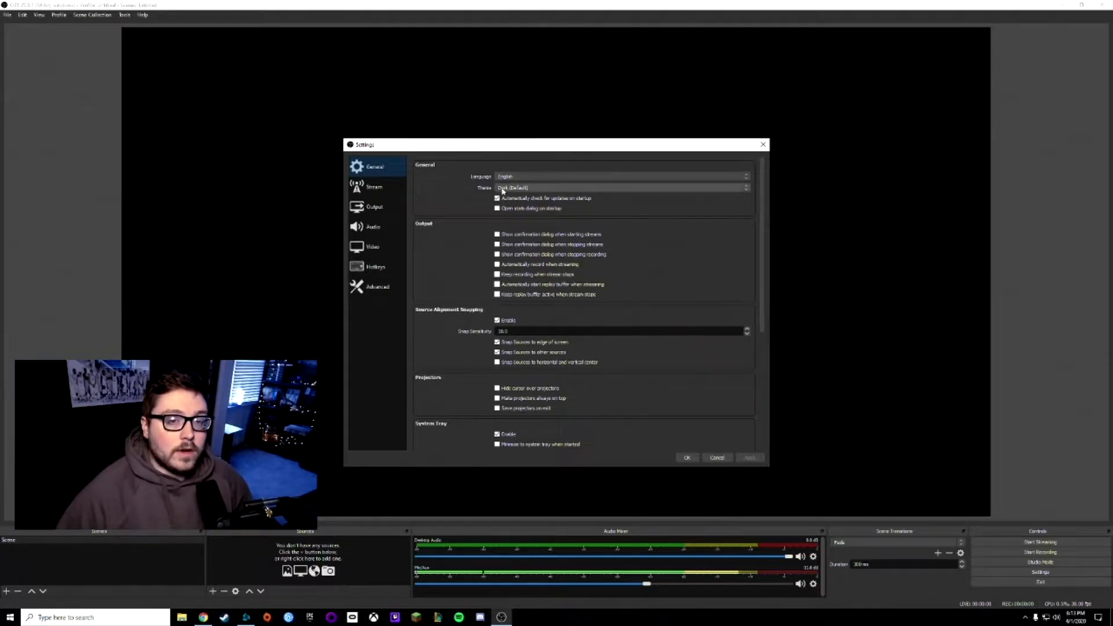
- Try the Acri, Rachni and System interface themes and return to Dark (Default)
{"action": "left_click", "coordinate": [504, 189]}
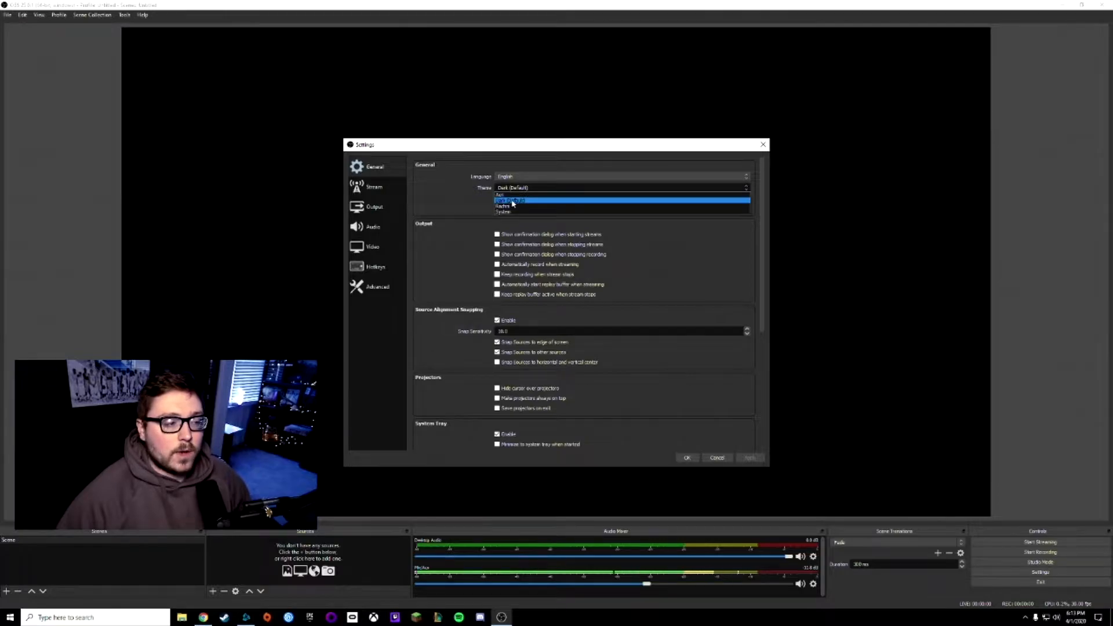
{"action": "left_click", "coordinate": [514, 195]}
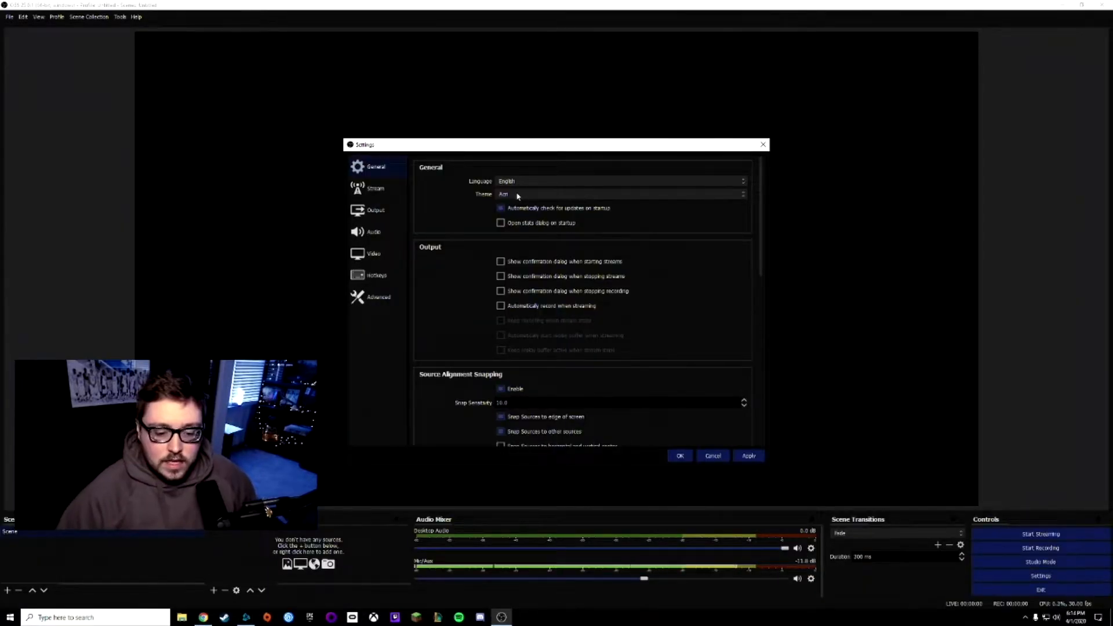
{"action": "left_click", "coordinate": [505, 195]}
{"action": "left_click", "coordinate": [509, 214]}
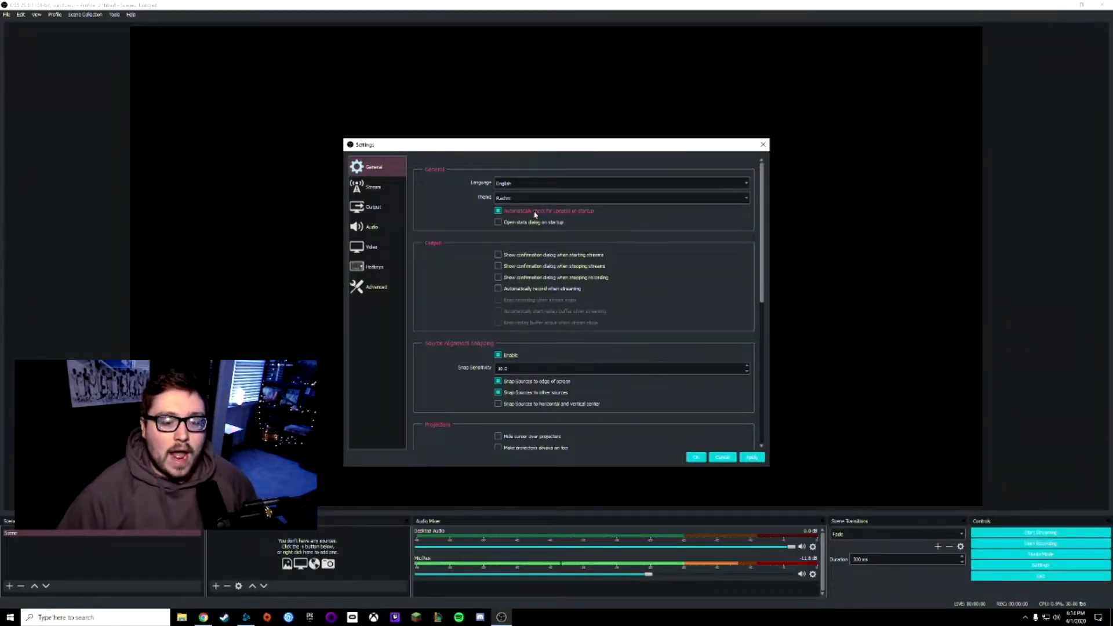
{"action": "left_click", "coordinate": [511, 197]}
{"action": "left_click", "coordinate": [514, 220]}
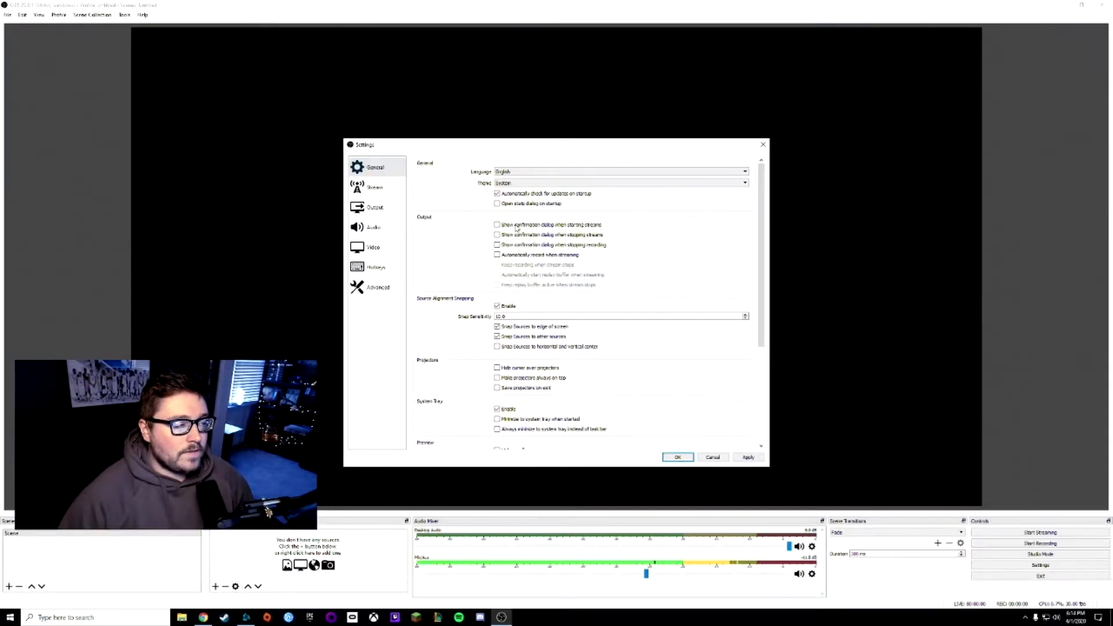
{"action": "left_click", "coordinate": [520, 186]}
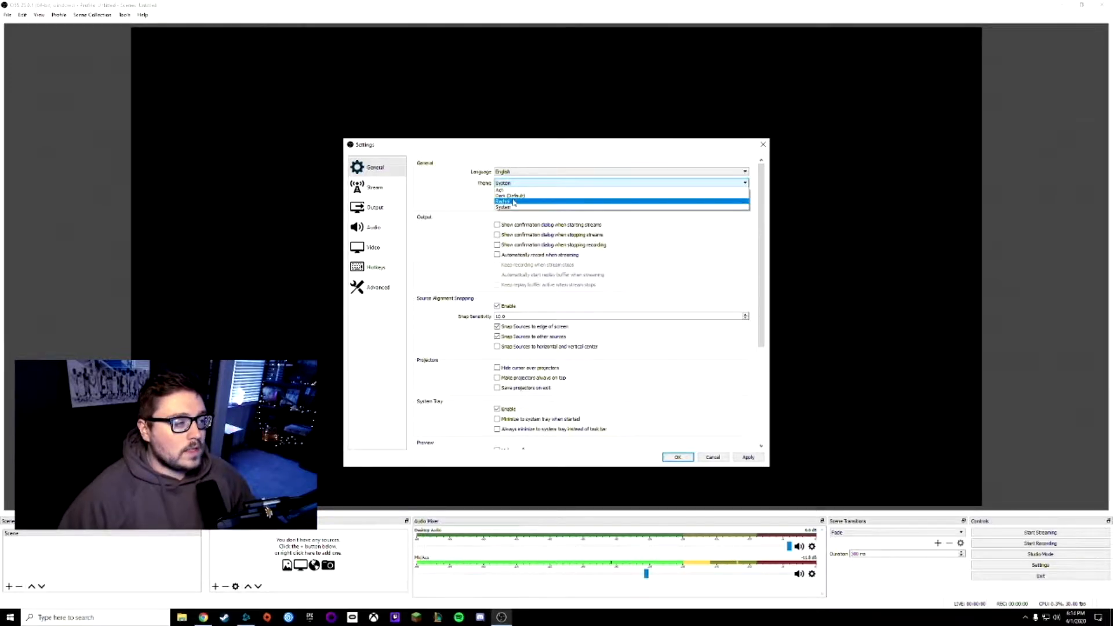
{"action": "left_click", "coordinate": [506, 196]}
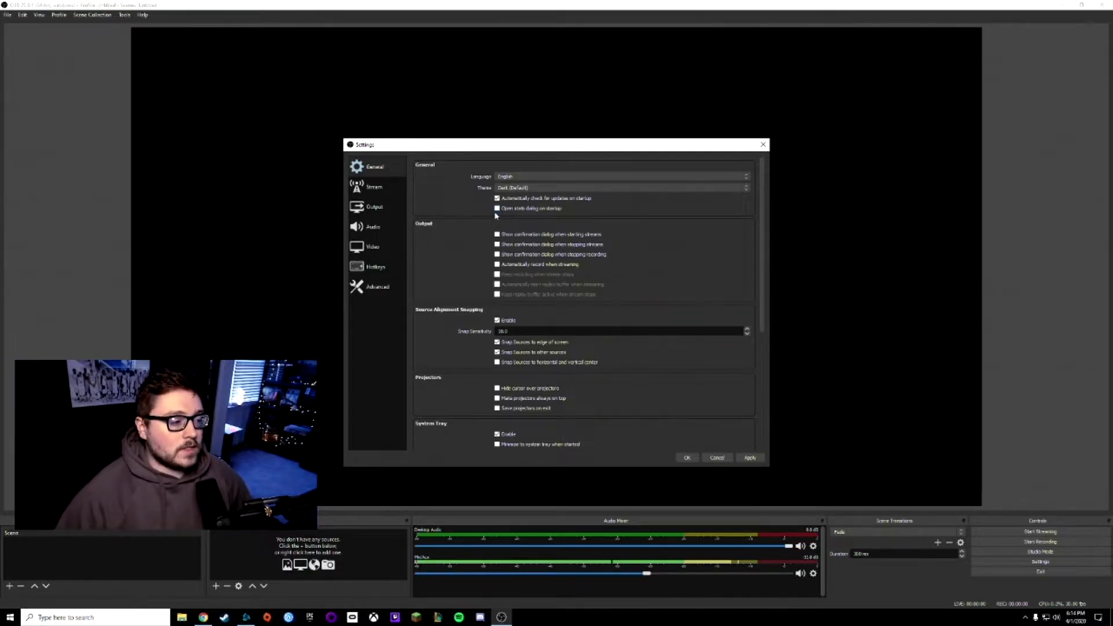
- Turn off source snapping to the edge of the screen and to other sources in the General settings
{"action": "scroll", "coordinate": [425, 199], "scroll_direction": "down", "scroll_amount": 1}
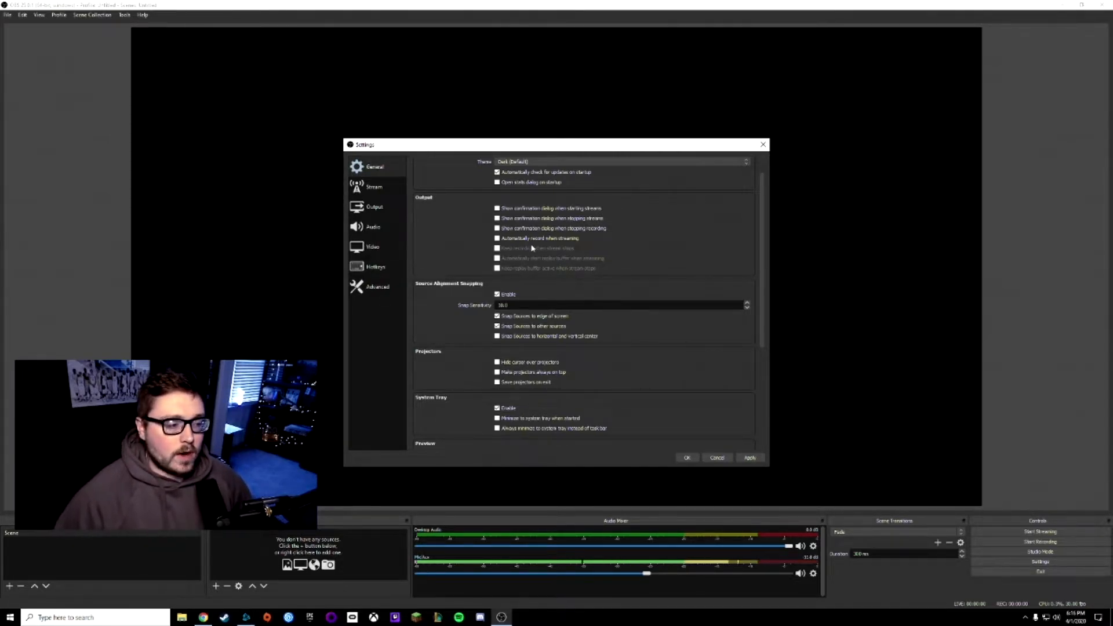
{"action": "scroll", "coordinate": [535, 247], "scroll_direction": "down", "scroll_amount": 2}
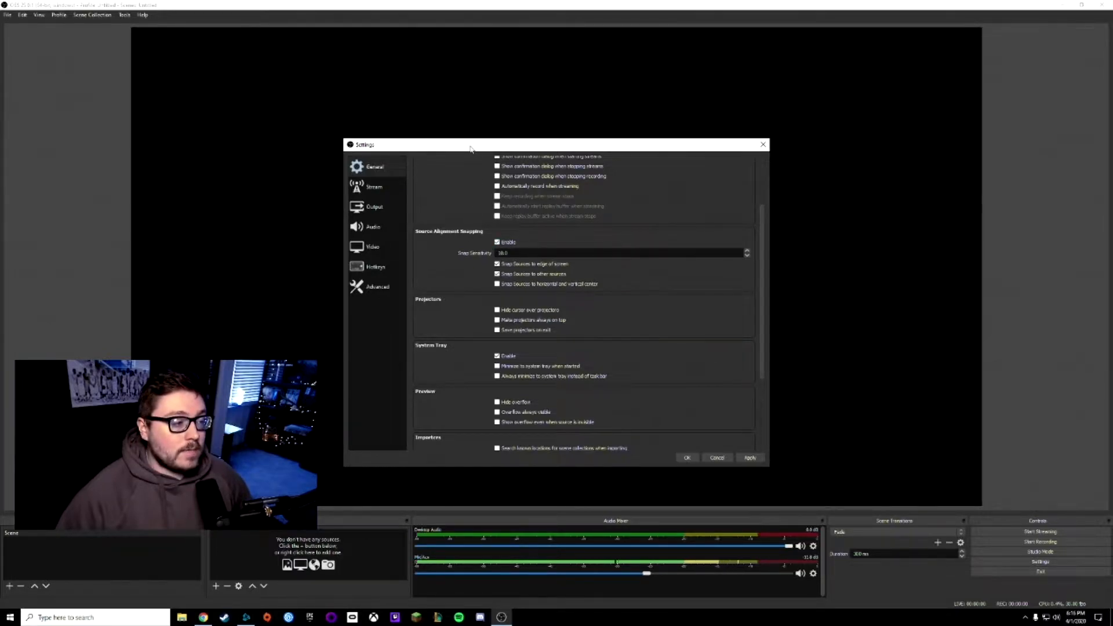
{"action": "left_click_drag", "start_coordinate": [470, 149], "coordinate": [662, 172]}
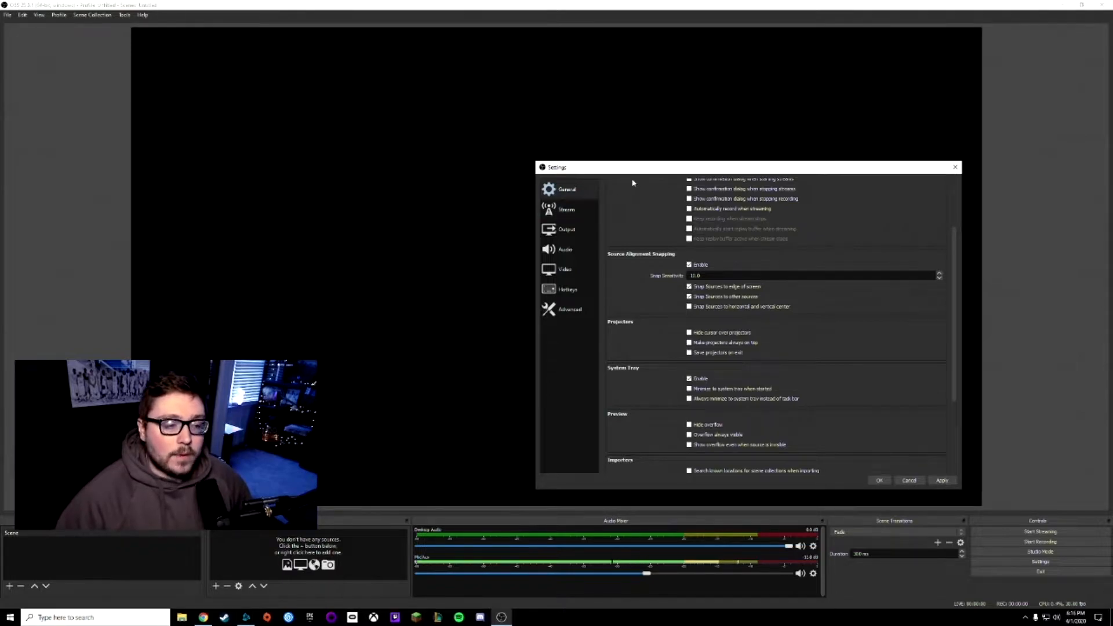
{"action": "left_click_drag", "start_coordinate": [651, 168], "coordinate": [435, 122]}
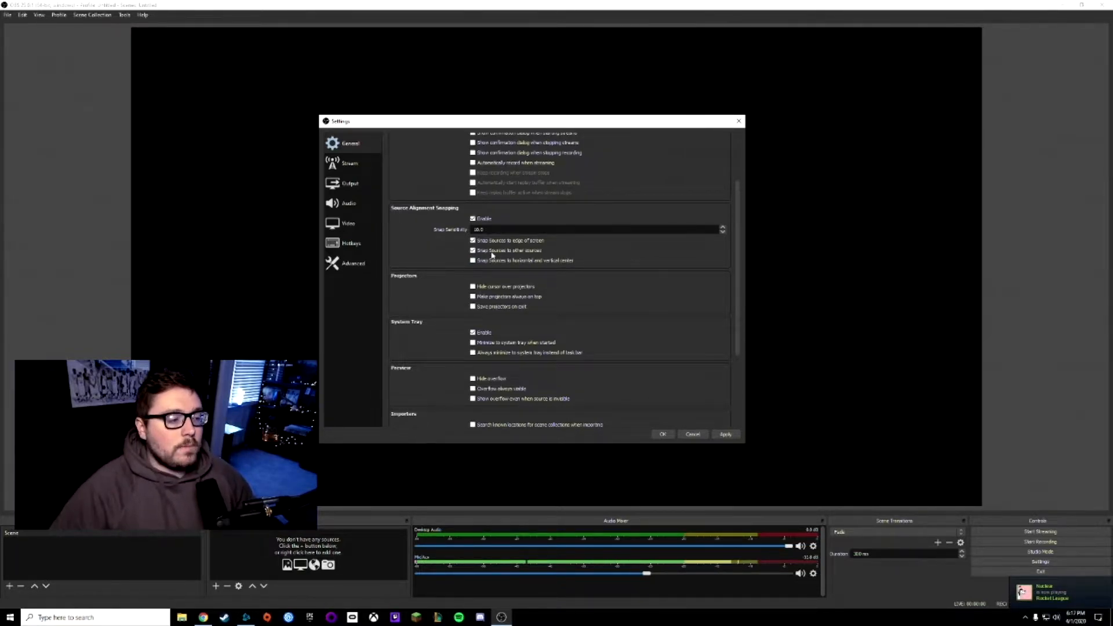
{"action": "left_click", "coordinate": [473, 241]}
{"action": "left_click", "coordinate": [473, 251]}
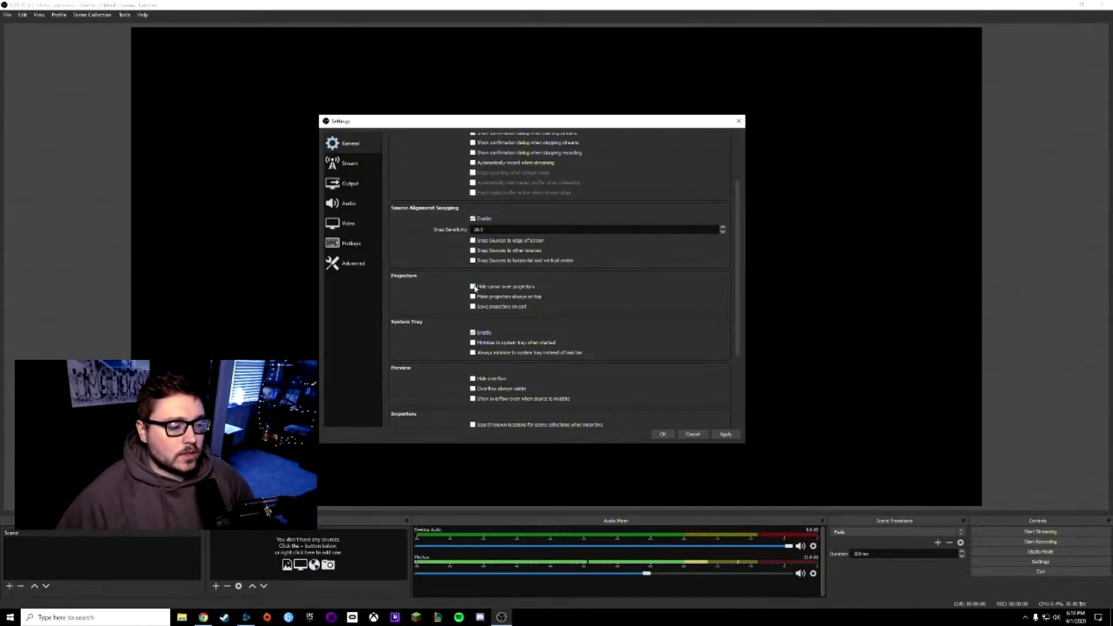
{"action": "scroll", "coordinate": [454, 258], "scroll_direction": "down", "scroll_amount": 2}
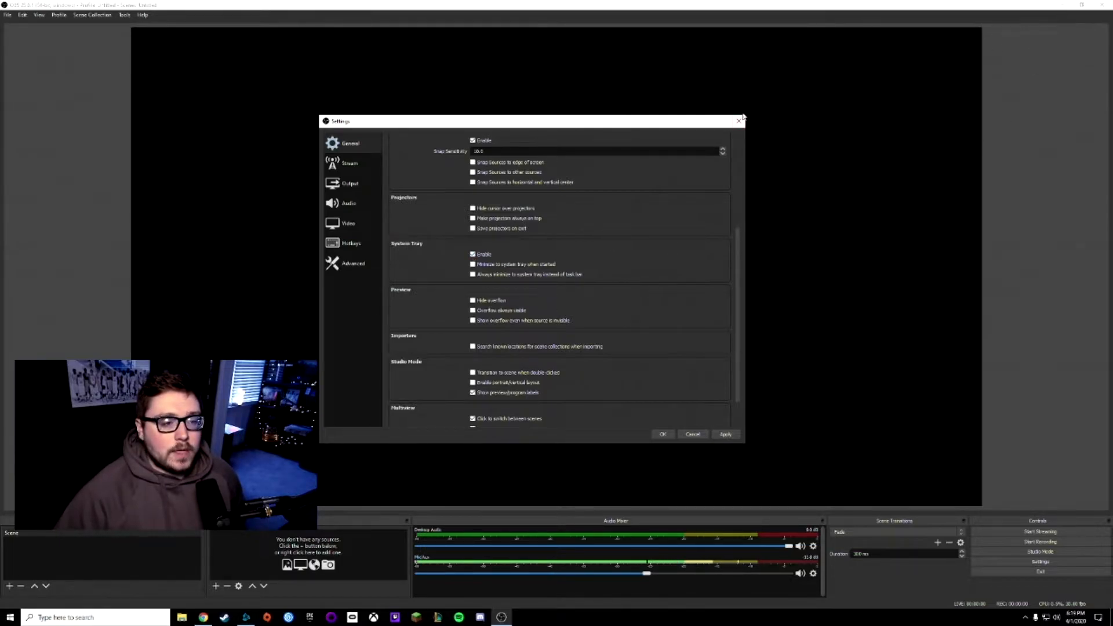
- Hide OBS to the system tray, restore it from there and reopen its settings
{"action": "left_click", "coordinate": [501, 617]}
{"action": "left_click", "coordinate": [1025, 618]}
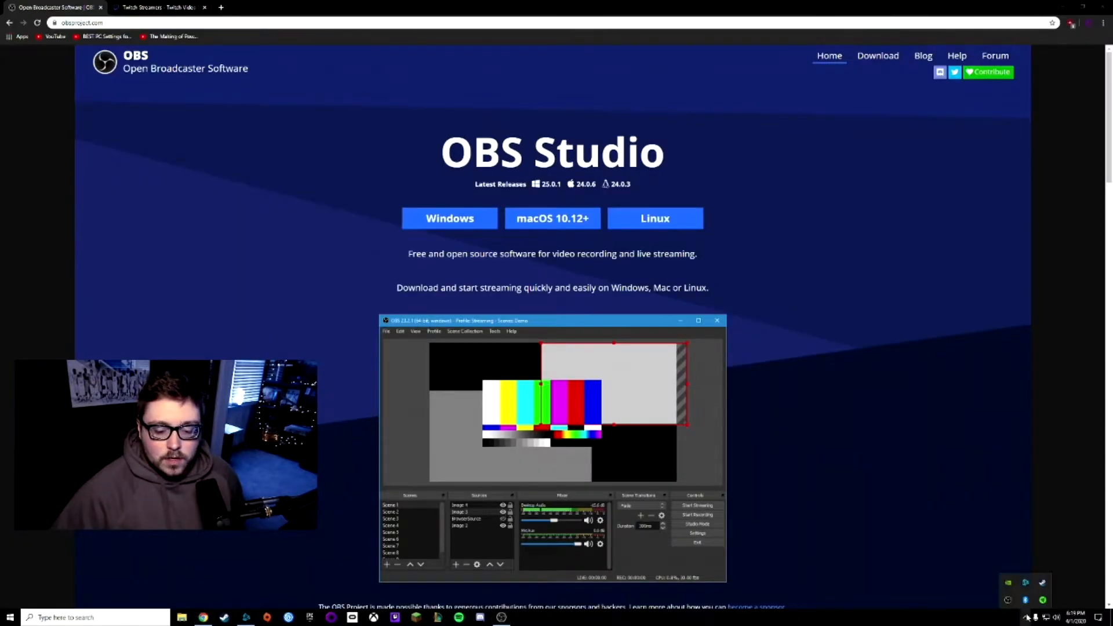
{"action": "left_click", "coordinate": [1009, 602]}
{"action": "left_click", "coordinate": [1032, 562]}
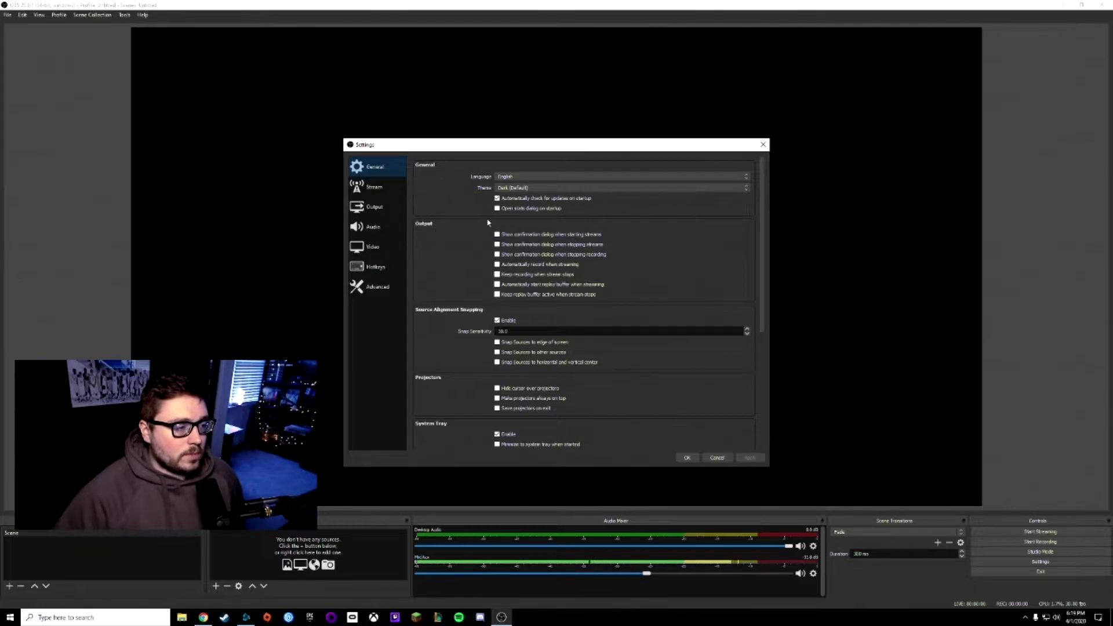
- Try the portrait/vertical layout option for Studio Mode and review the remaining General settings
{"action": "scroll", "coordinate": [461, 261], "scroll_direction": "down", "scroll_amount": 5}
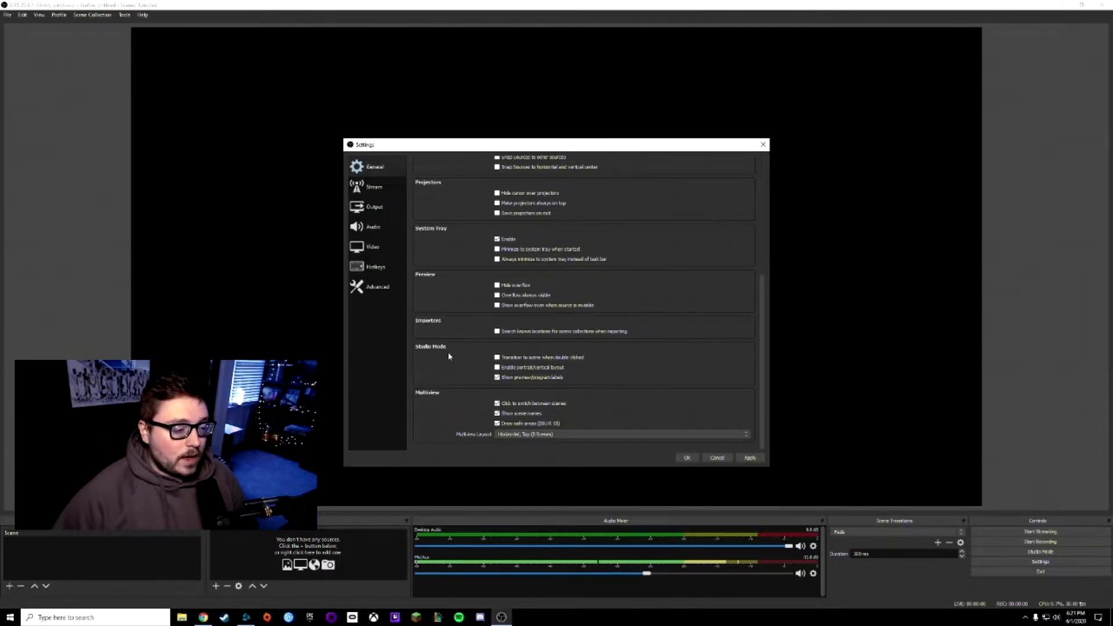
{"action": "left_click", "coordinate": [500, 367]}
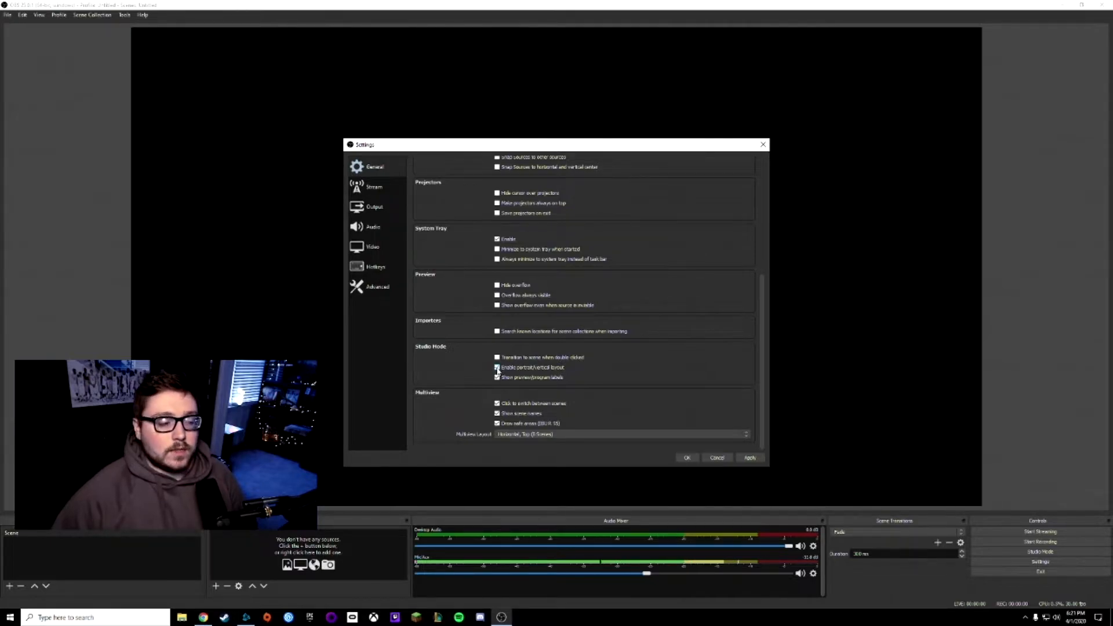
{"action": "scroll", "coordinate": [473, 205], "scroll_direction": "up", "scroll_amount": 5}
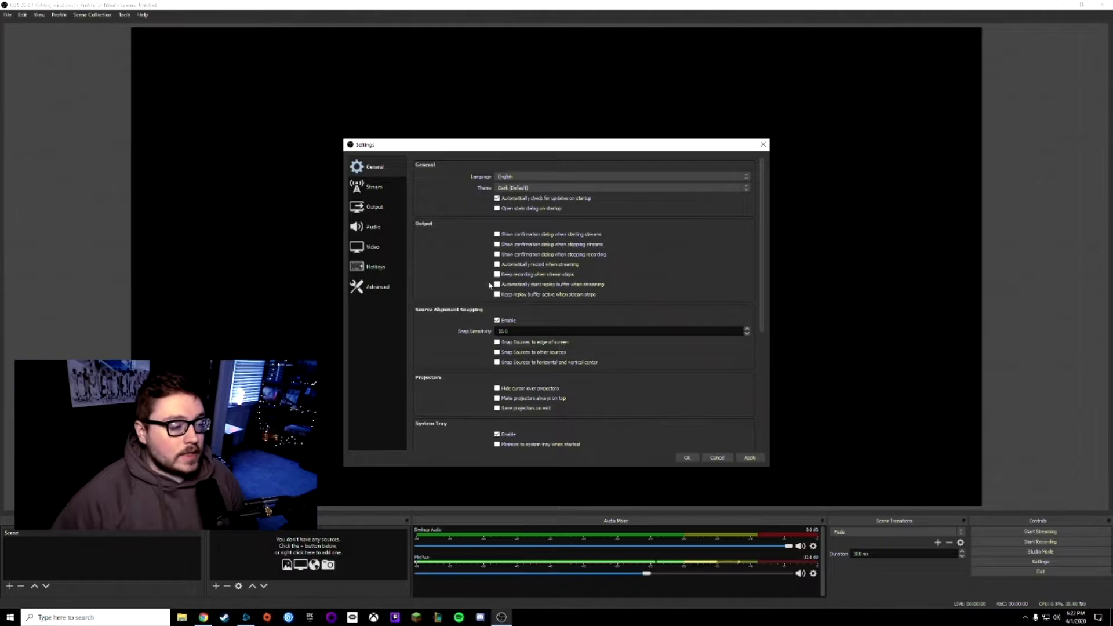
{"action": "scroll", "coordinate": [487, 287], "scroll_direction": "down", "scroll_amount": 3}
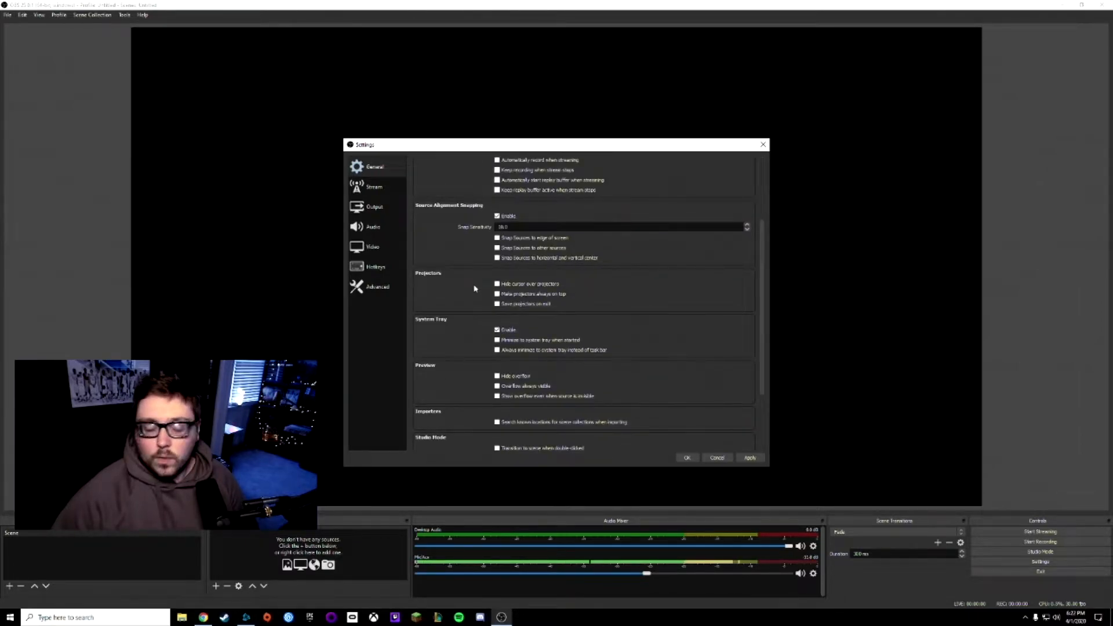
{"action": "scroll", "coordinate": [473, 286], "scroll_direction": "down", "scroll_amount": 3}
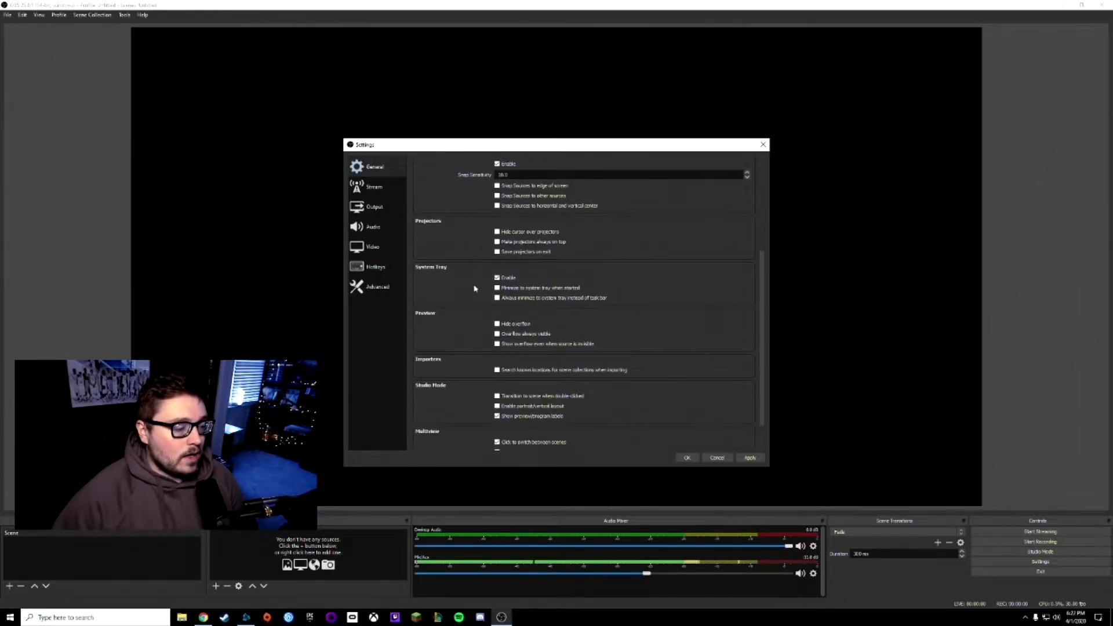
- Set the streaming service to Twitch from the full list of services and choose to use a stream key
{"action": "left_click", "coordinate": [388, 187]}
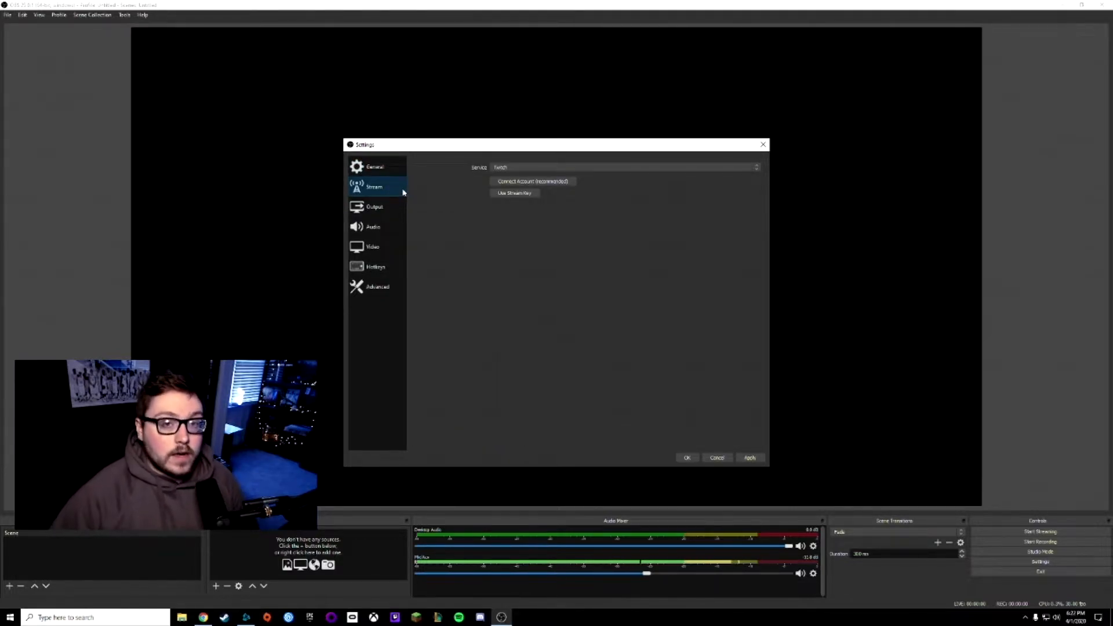
{"action": "left_click", "coordinate": [502, 169]}
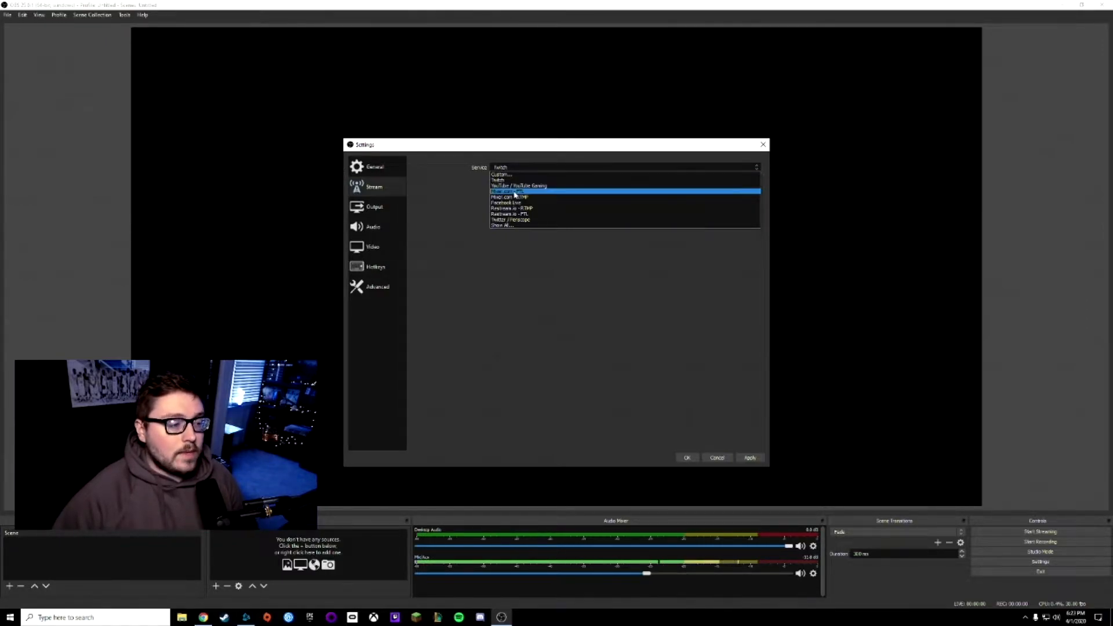
{"action": "left_click", "coordinate": [513, 225]}
{"action": "left_click", "coordinate": [529, 168]}
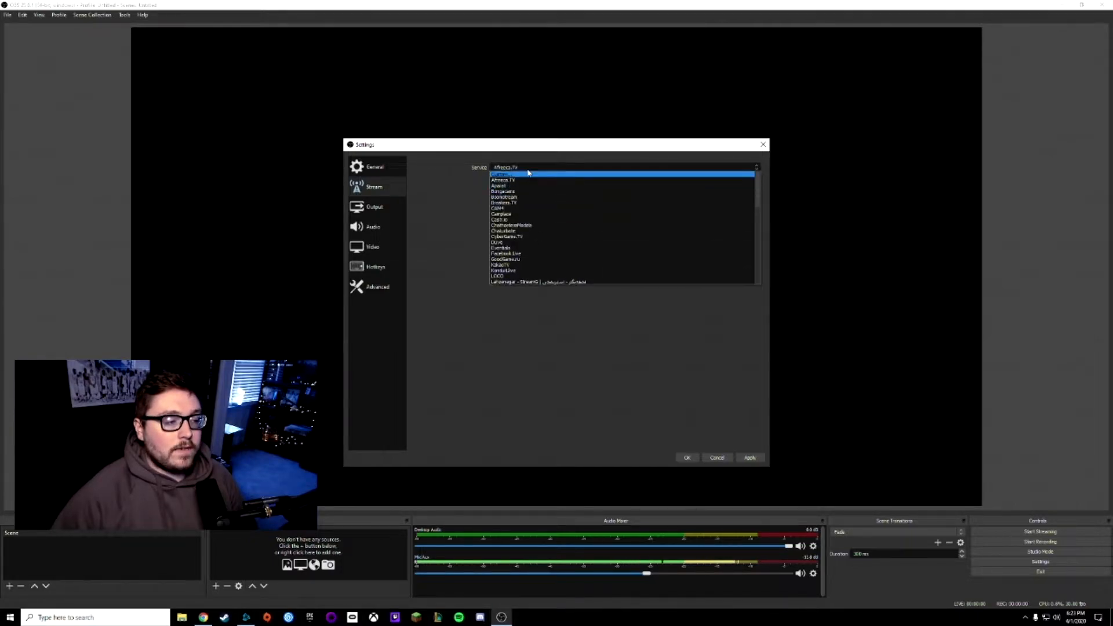
{"action": "scroll", "coordinate": [522, 232], "scroll_direction": "down", "scroll_amount": 5}
{"action": "left_click", "coordinate": [504, 229]}
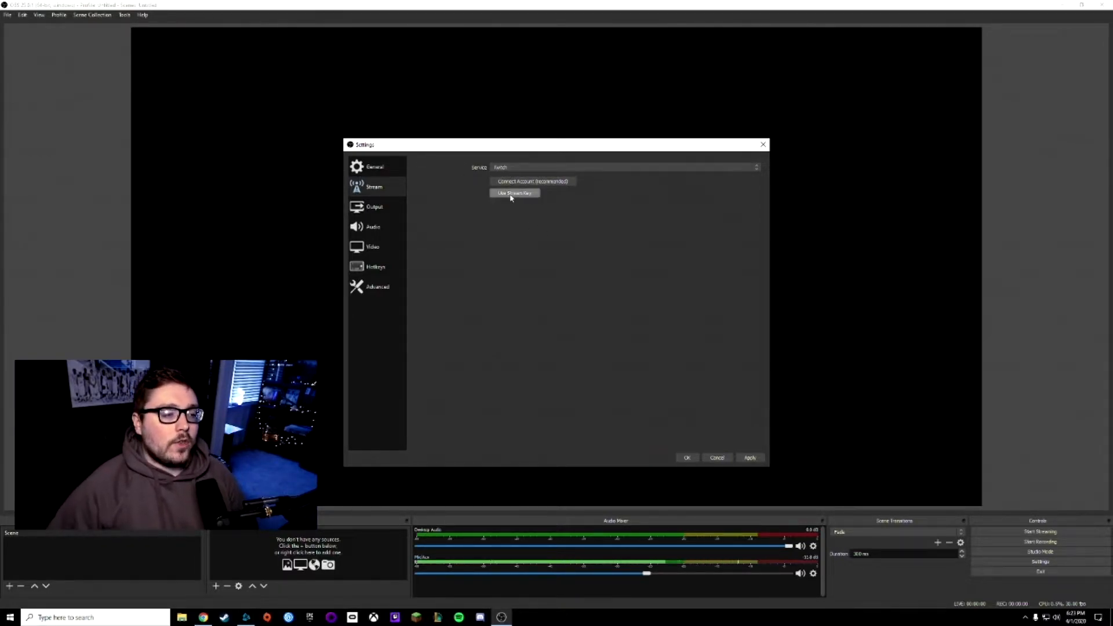
{"action": "left_click", "coordinate": [511, 195]}
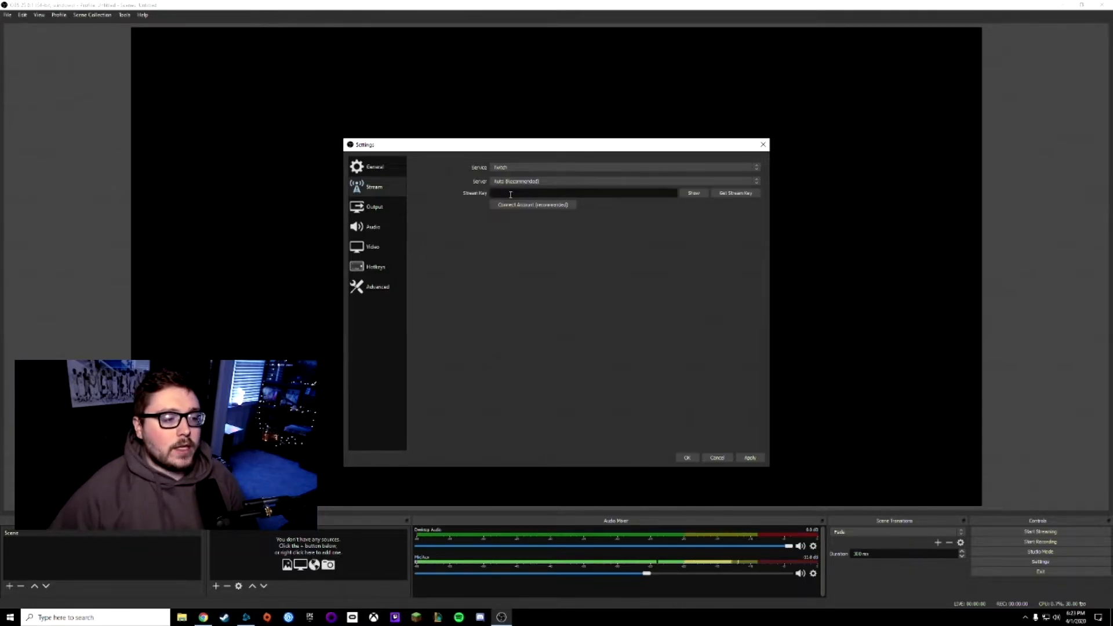
- Review the list of available Twitch servers, keeping Auto (Recommended) as the server
{"action": "left_click", "coordinate": [504, 181]}
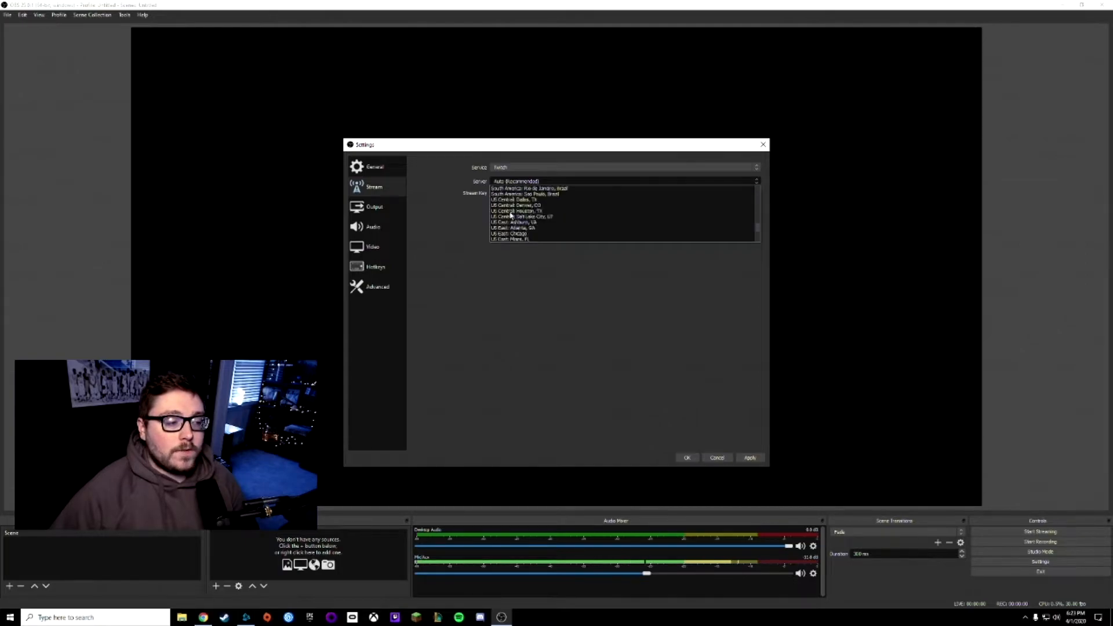
{"action": "left_click", "coordinate": [446, 180]}
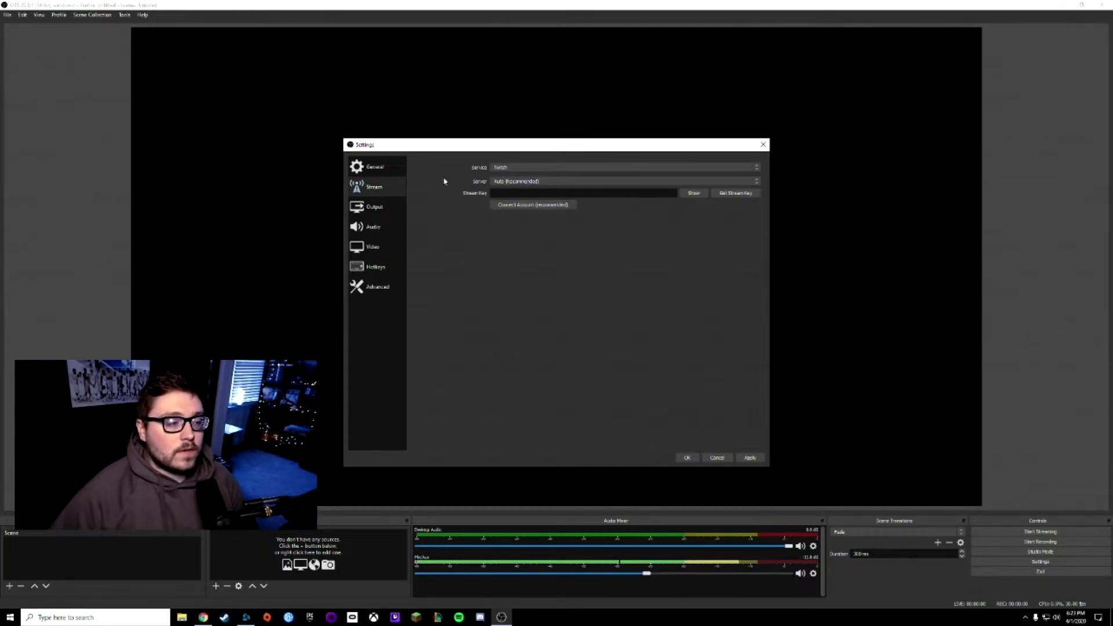
{"action": "left_click", "coordinate": [548, 194]}
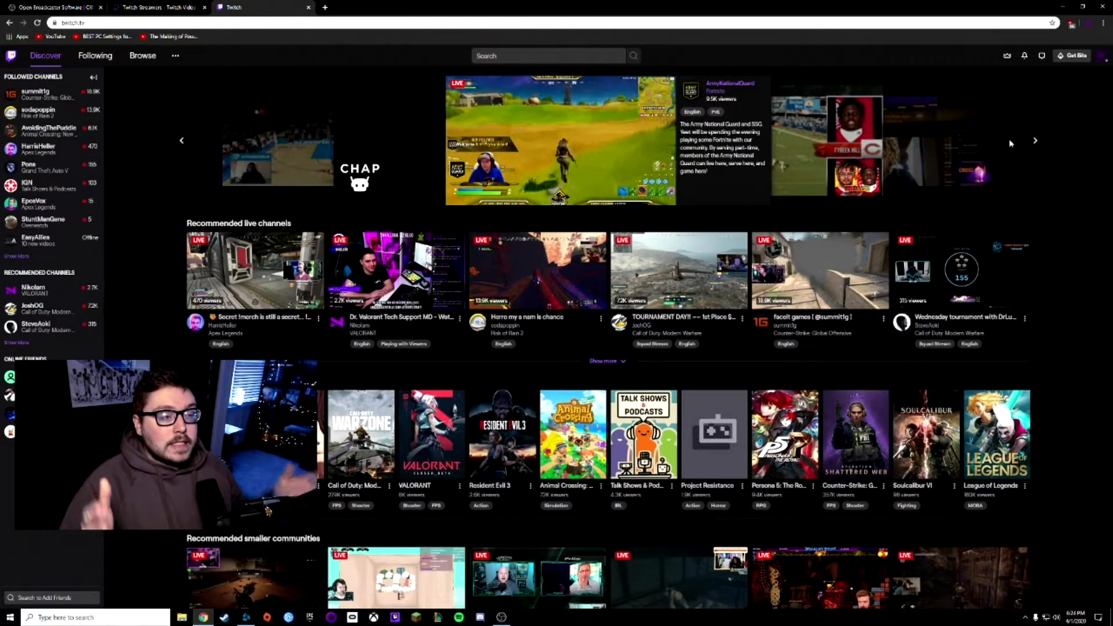
{"action": "left_click", "coordinate": [1103, 58]}
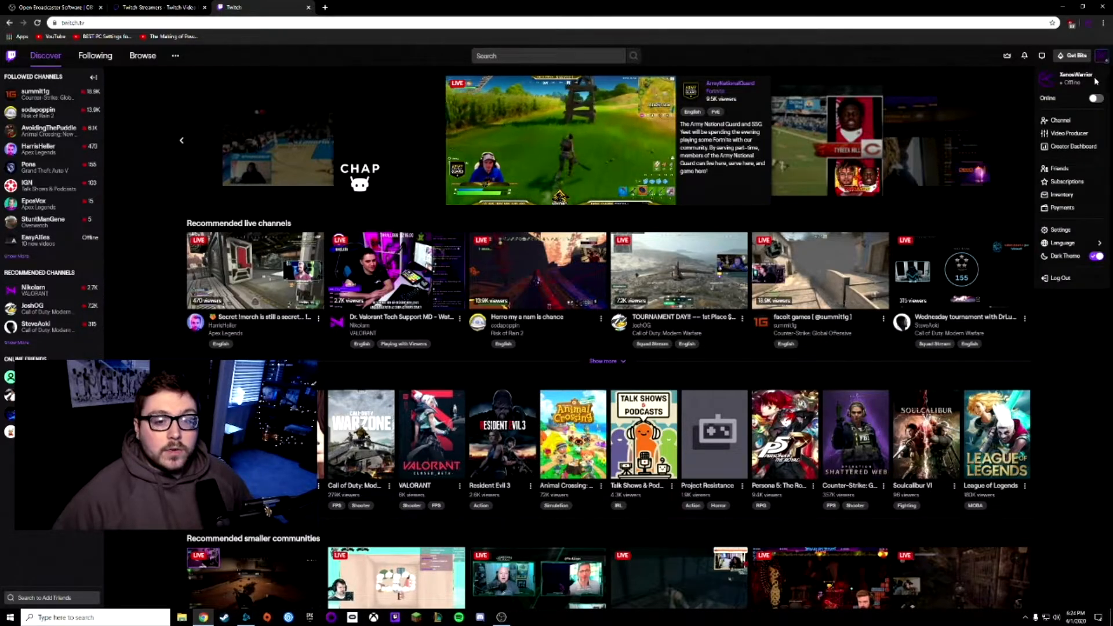
{"action": "left_click", "coordinate": [1071, 147]}
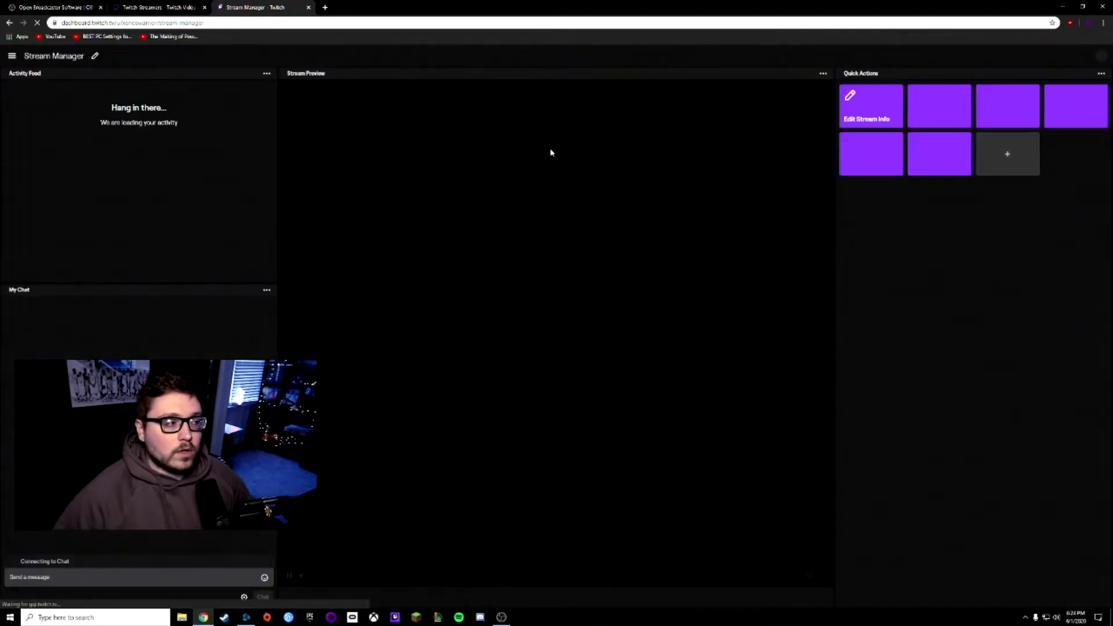
{"action": "left_click", "coordinate": [13, 56]}
{"action": "left_click", "coordinate": [49, 151]}
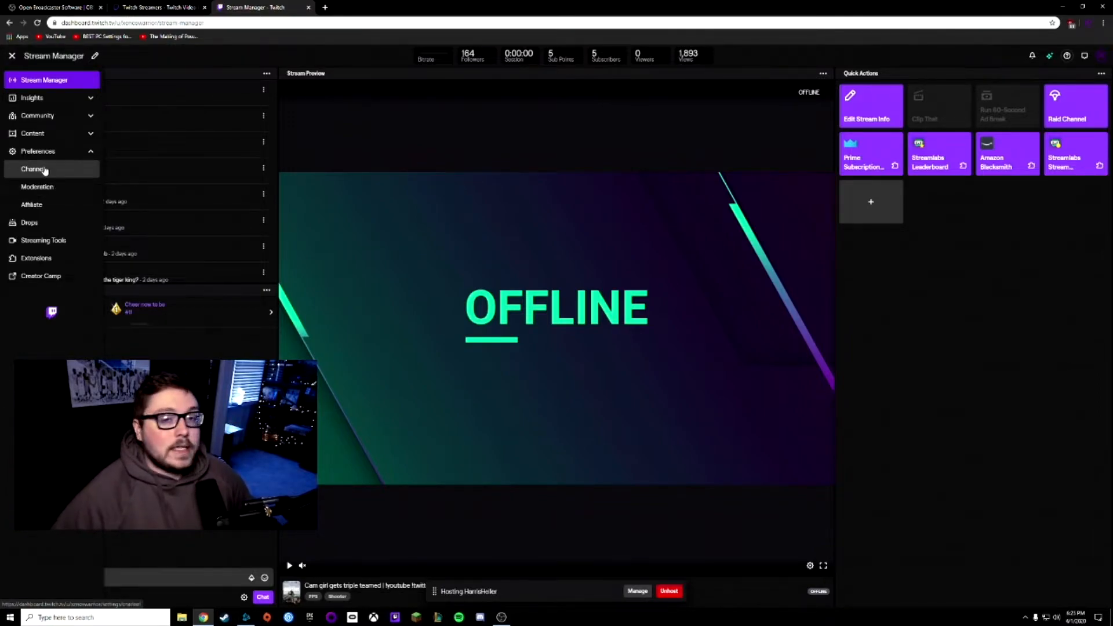
{"action": "left_click", "coordinate": [44, 170]}
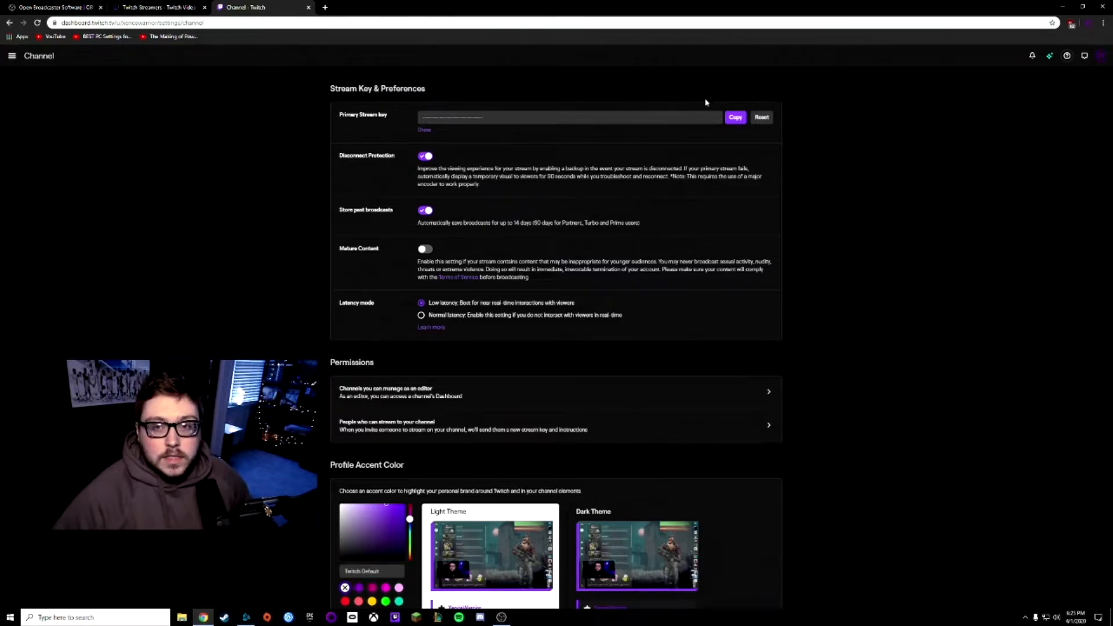
{"action": "left_click", "coordinate": [735, 117]}
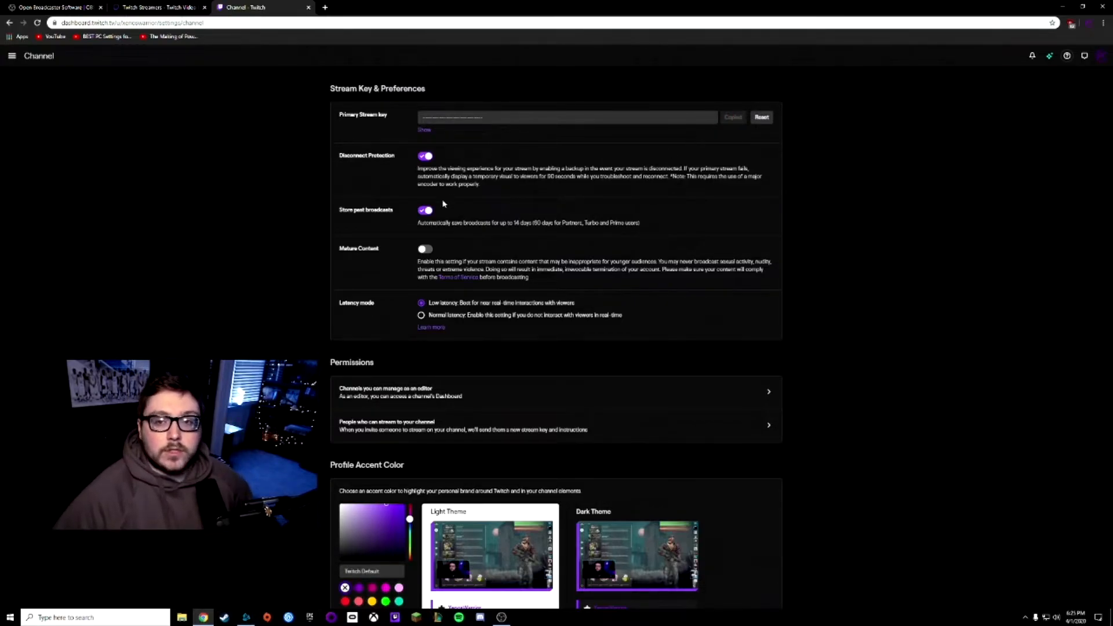
- Switch back to OBS and paste the copied key as the Twitch stream key in the Stream settings
{"action": "left_click", "coordinate": [502, 617]}
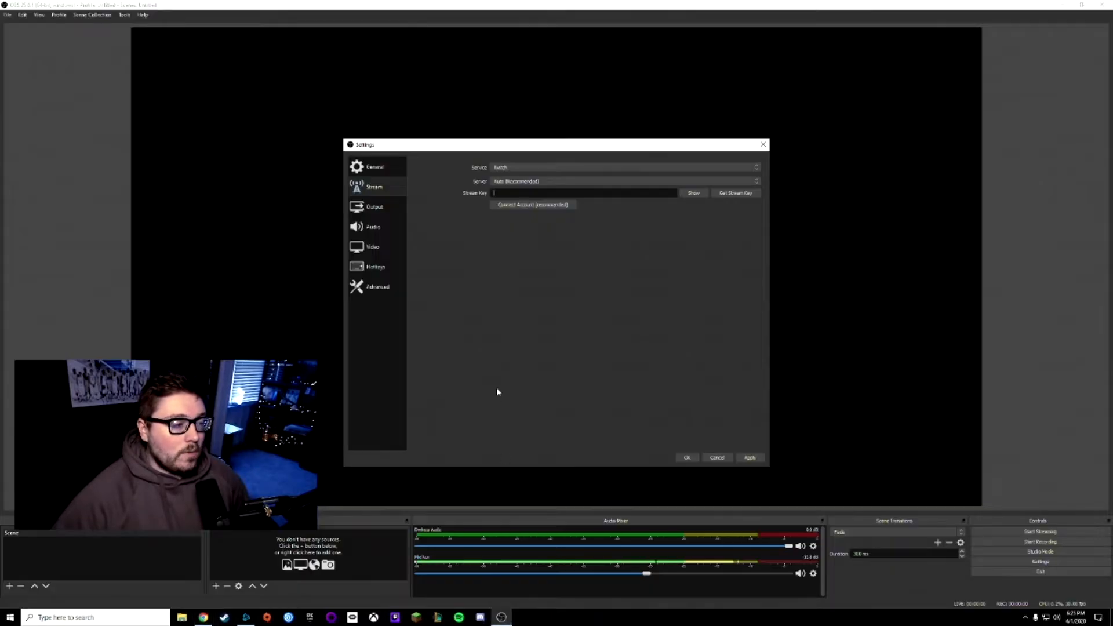
{"action": "right_click", "coordinate": [606, 192]}
{"action": "left_click", "coordinate": [626, 231]}
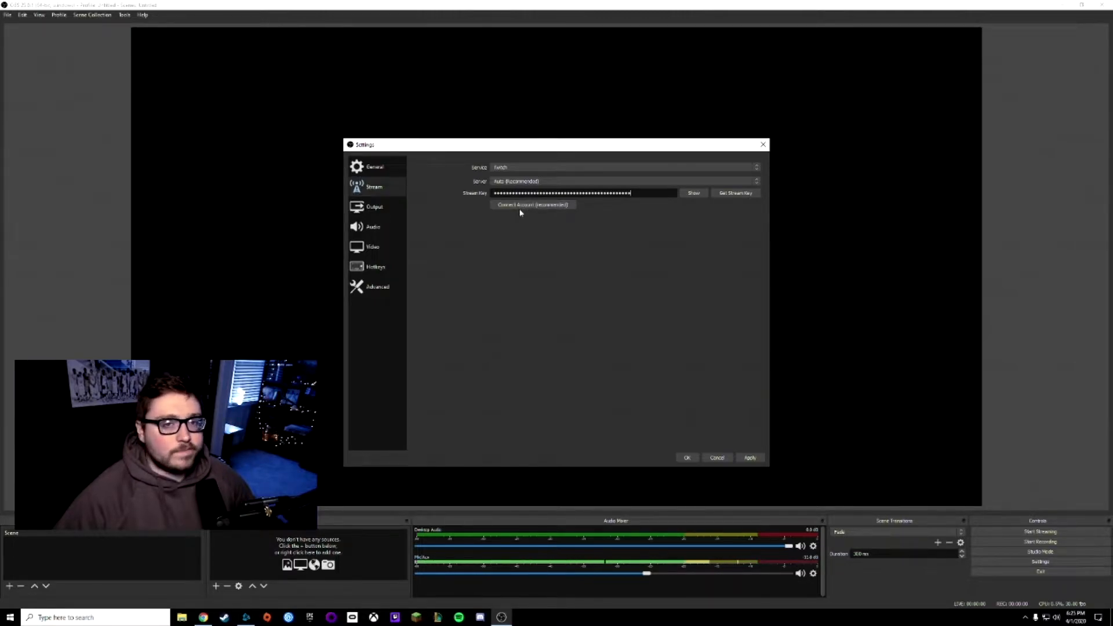
- Enable the advanced encoder settings for streaming output and turn off enforcing the streaming service's bitrate limits
{"action": "left_click", "coordinate": [374, 212]}
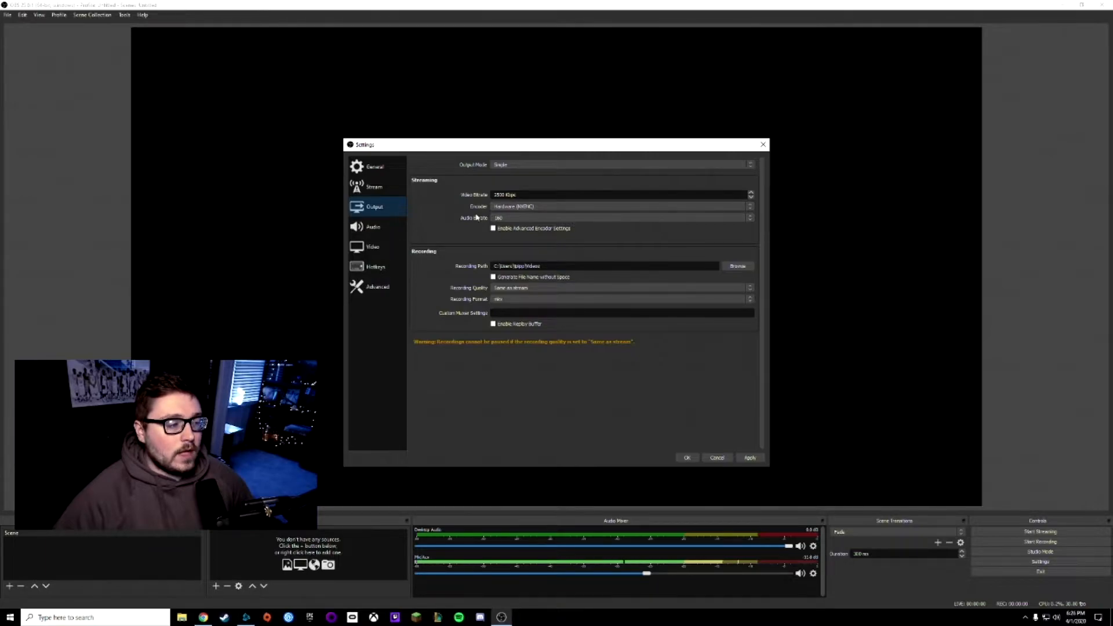
{"action": "left_click", "coordinate": [515, 218]}
{"action": "left_click", "coordinate": [508, 219]}
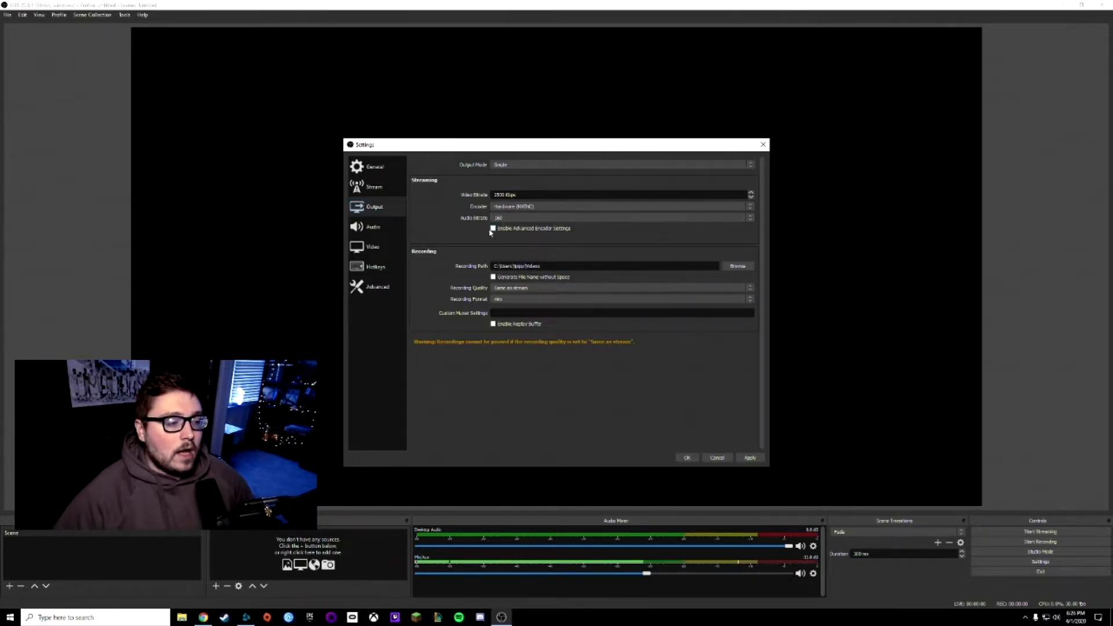
{"action": "left_click", "coordinate": [494, 229]}
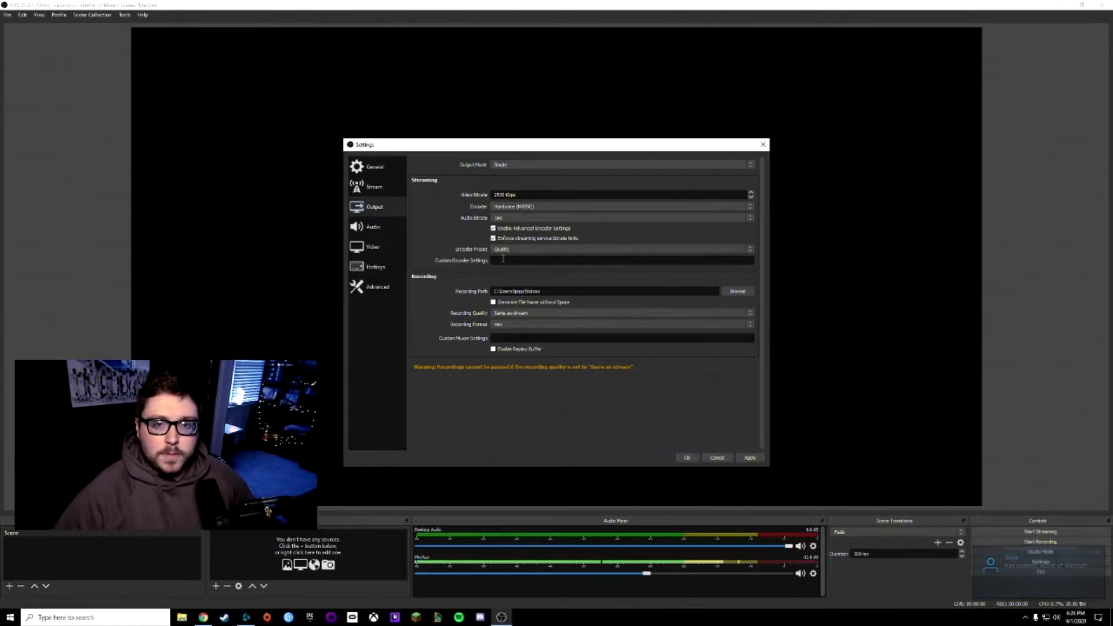
{"action": "left_click", "coordinate": [493, 237]}
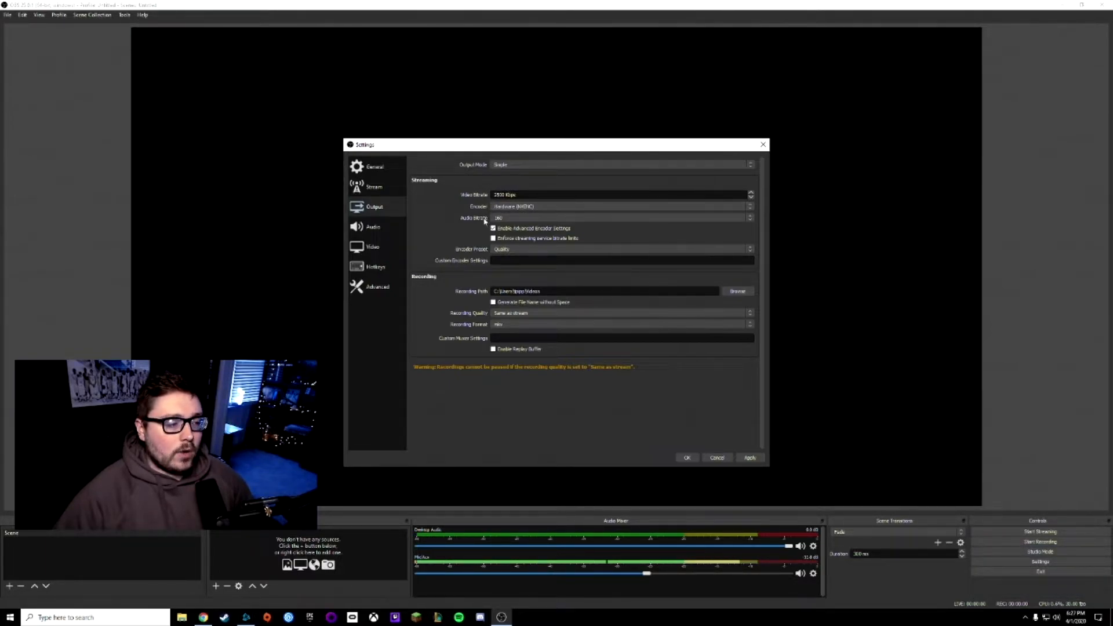
{"action": "left_click", "coordinate": [497, 218]}
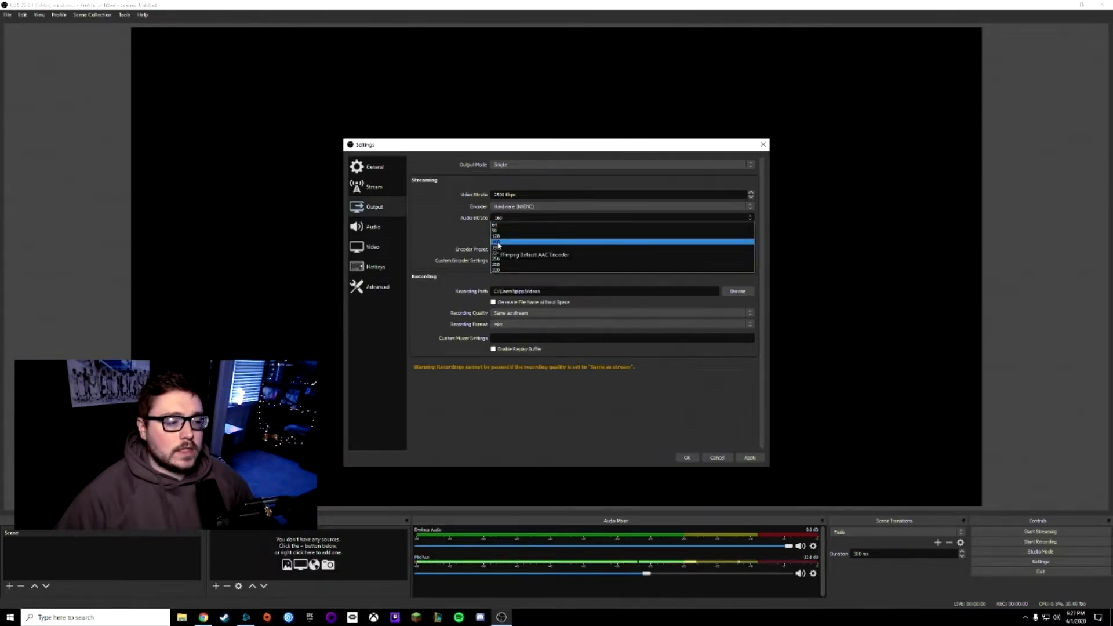
{"action": "left_click", "coordinate": [452, 239]}
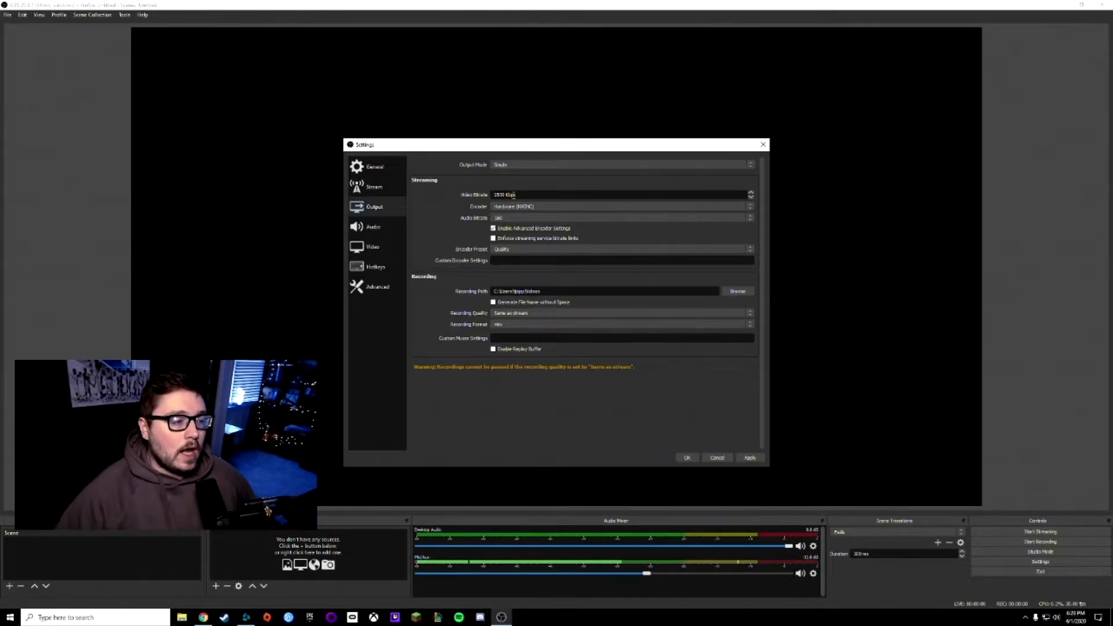
- Set the streaming video bitrate to 6000 Kbps and choose Quality as the encoder preset
{"action": "double_click", "coordinate": [504, 195]}
{"action": "type", "text": "6000"}
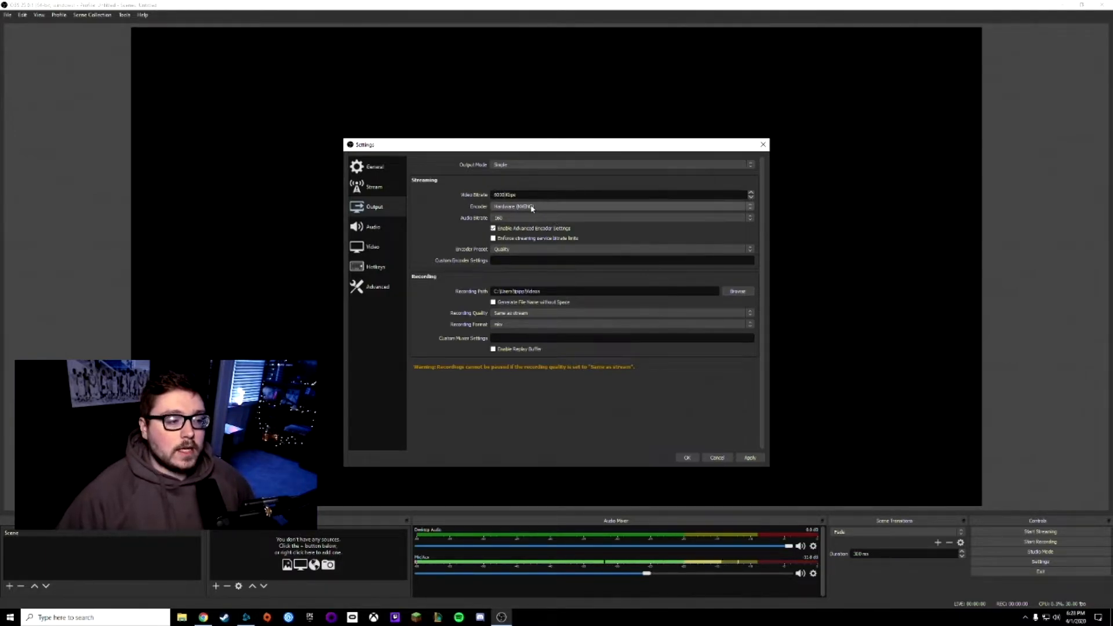
{"action": "left_click", "coordinate": [507, 250]}
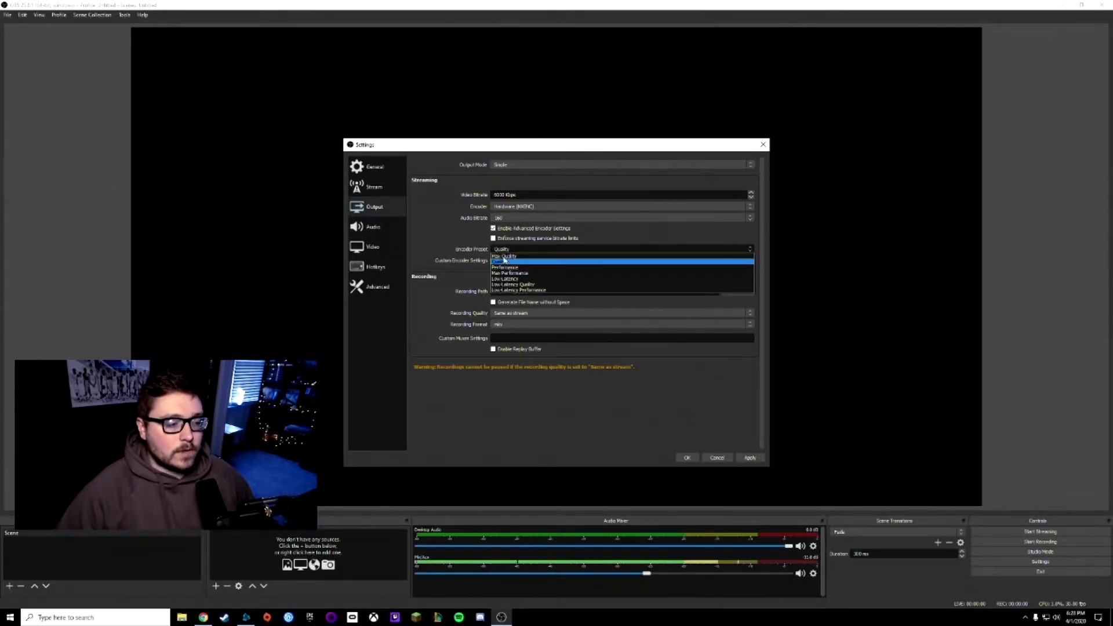
{"action": "left_click", "coordinate": [502, 261]}
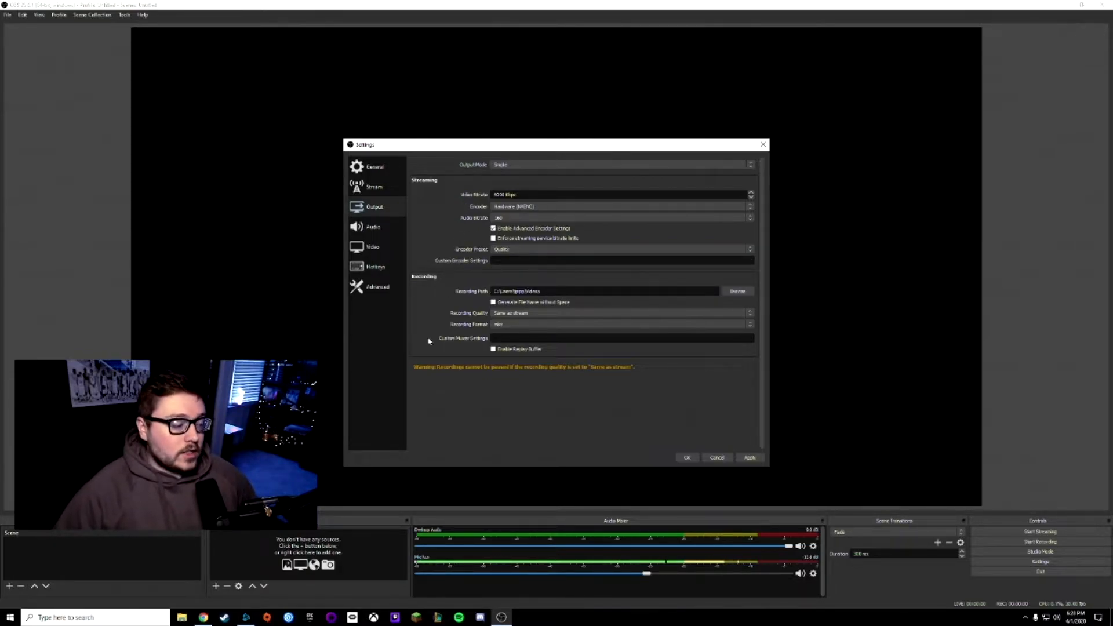
- Consult Twitch's broadcasting guidelines in the browser, then return to OBS and choose Hardware (NVENC) as the streaming encoder
{"action": "left_click", "coordinate": [205, 617]}
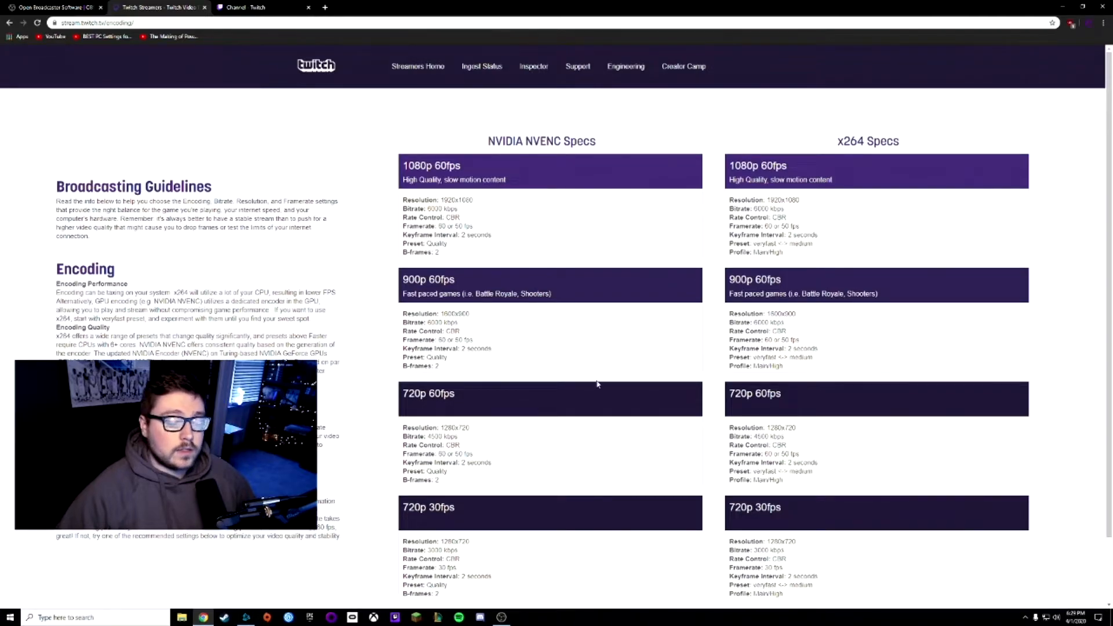
{"action": "left_click", "coordinate": [502, 617]}
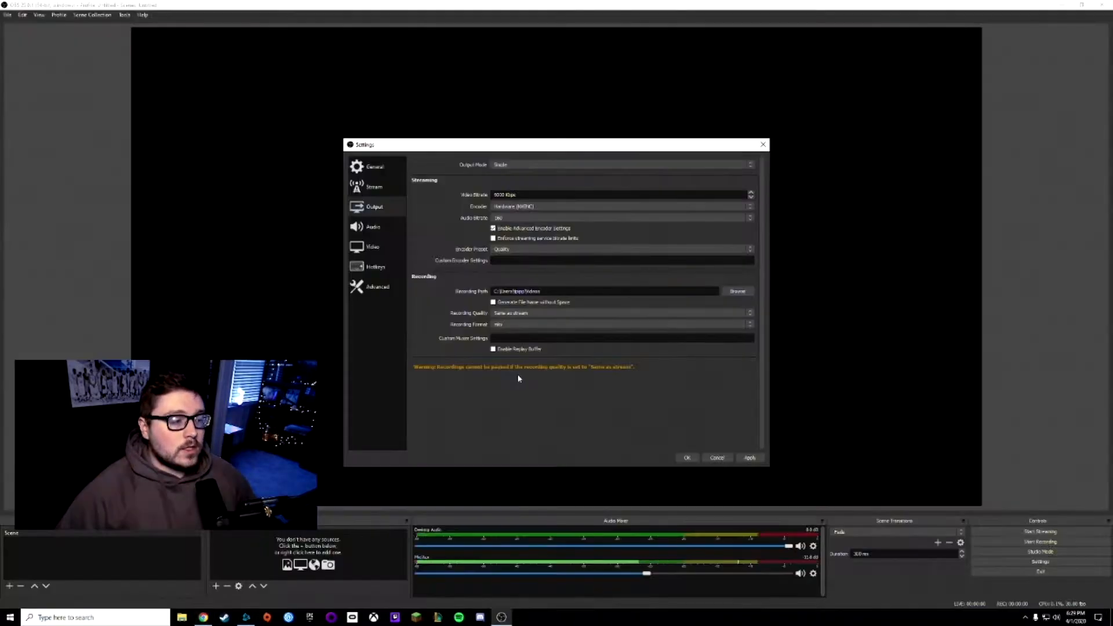
{"action": "left_click", "coordinate": [534, 207]}
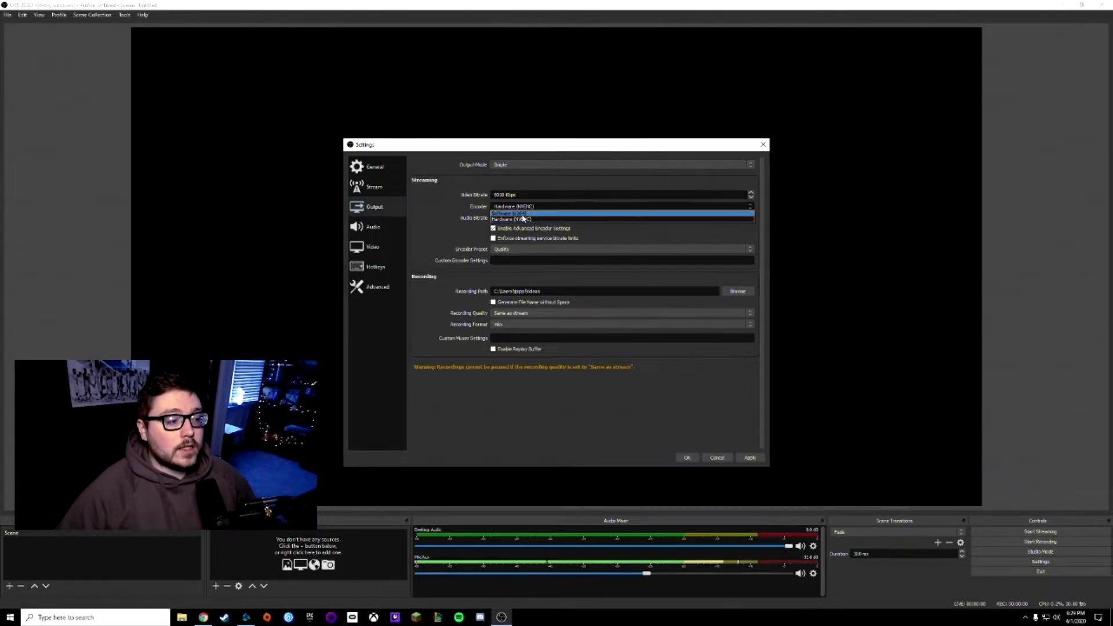
{"action": "left_click", "coordinate": [523, 219]}
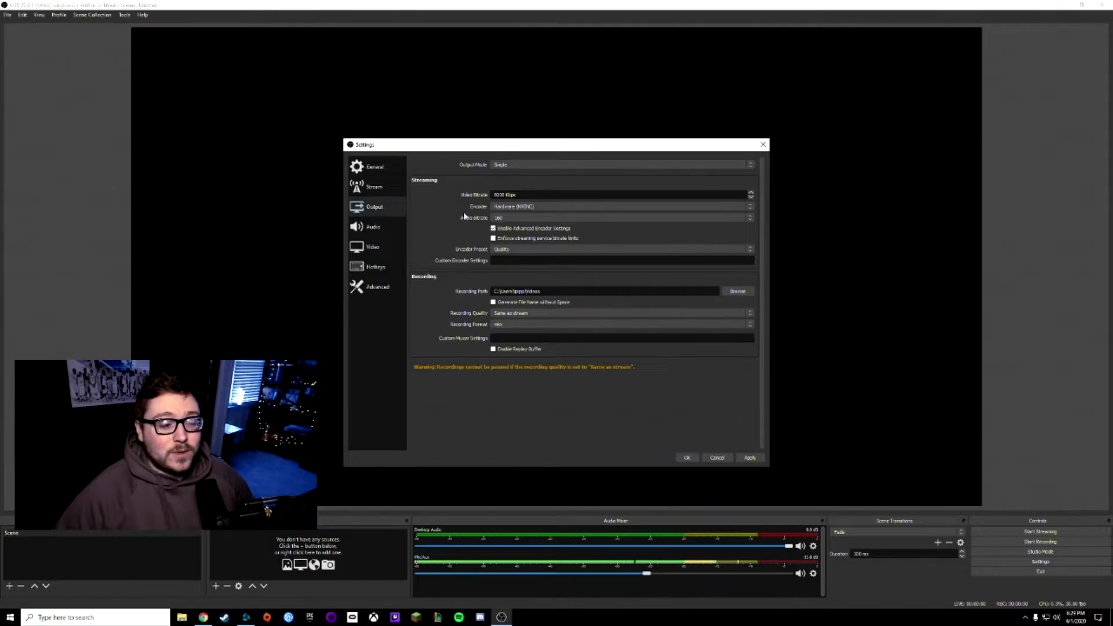
{"action": "left_click", "coordinate": [510, 207]}
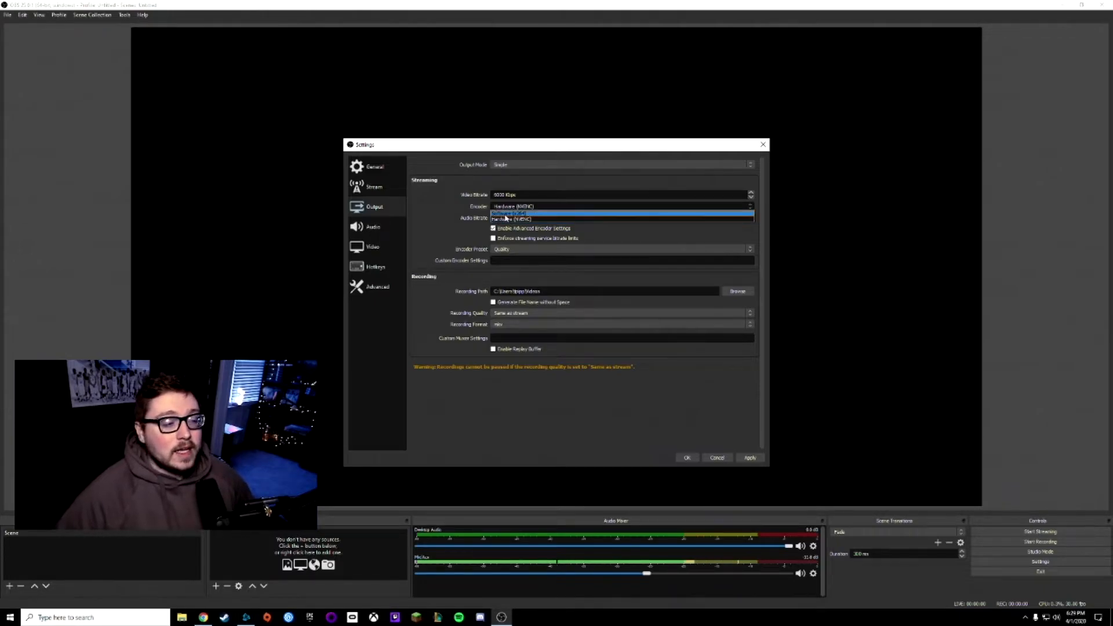
{"action": "left_click", "coordinate": [506, 219]}
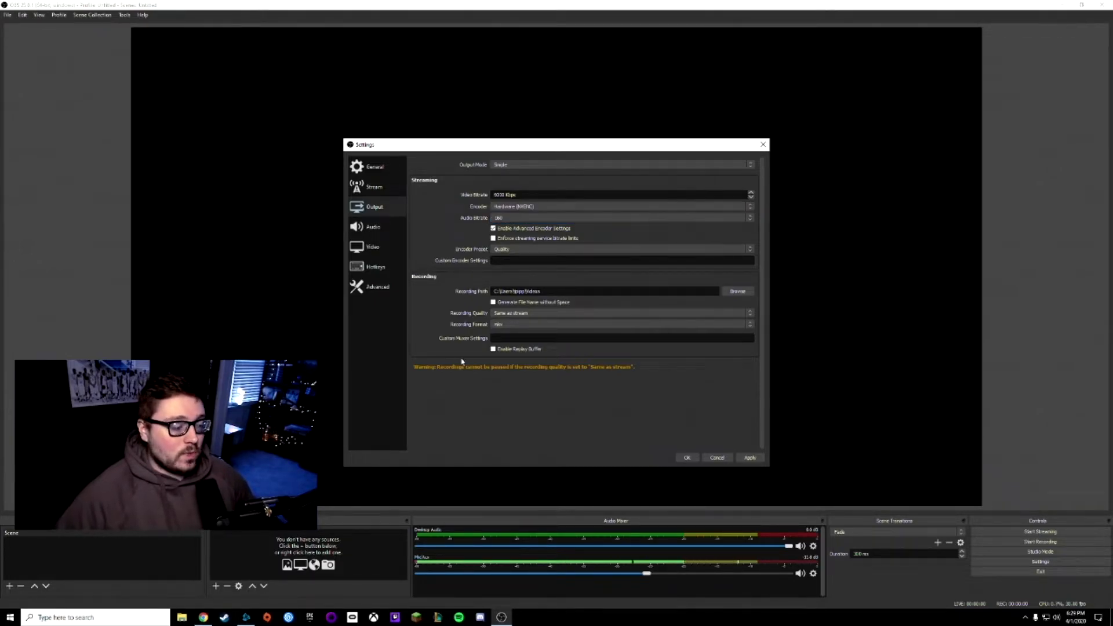
- Switch to the browser and compare the NVIDIA NVENC and x264 specs in Twitch's broadcasting guidelines
{"action": "left_click", "coordinate": [204, 617]}
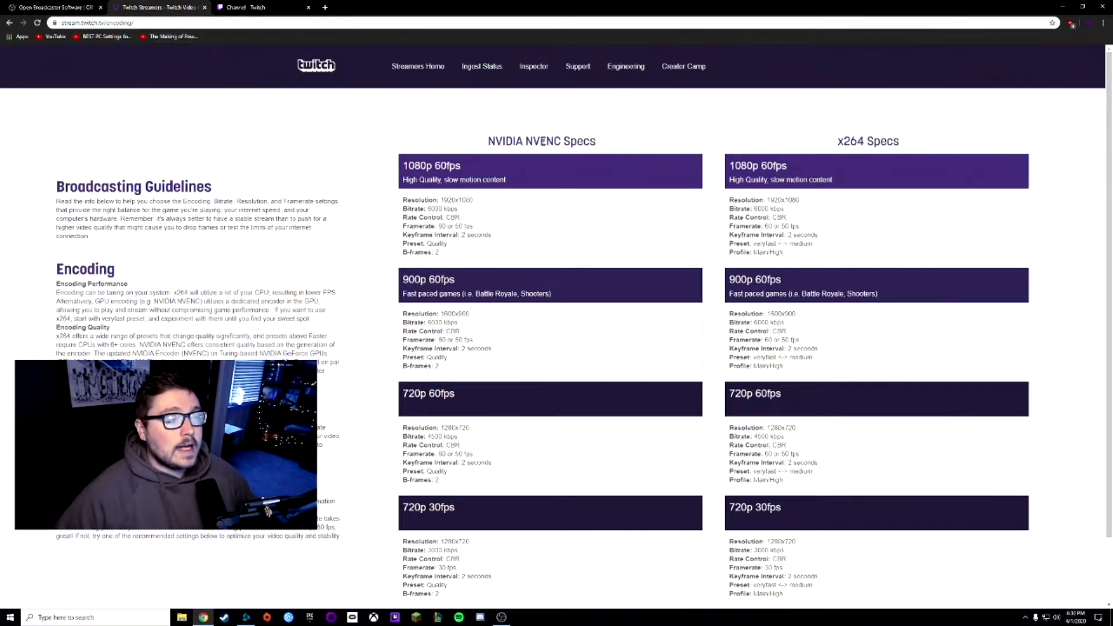
{"action": "left_click_drag", "start_coordinate": [489, 141], "coordinate": [577, 141]}
{"action": "left_click", "coordinate": [618, 147]}
{"action": "left_click_drag", "start_coordinate": [838, 141], "coordinate": [912, 144]}
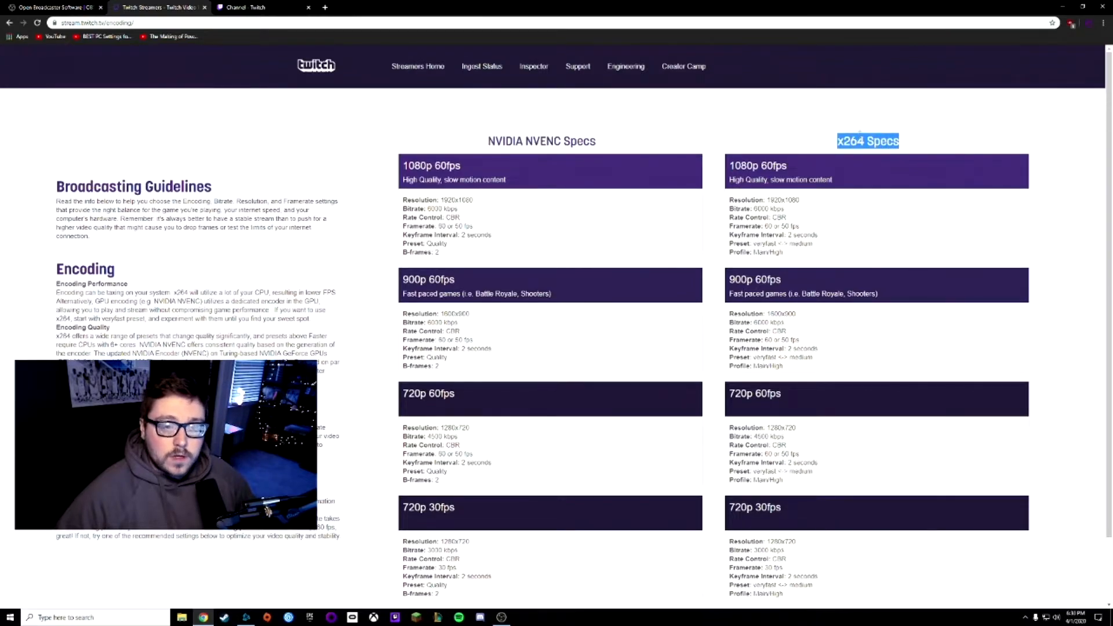
{"action": "left_click", "coordinate": [621, 89]}
{"action": "scroll", "coordinate": [621, 89], "scroll_direction": "down", "scroll_amount": 2}
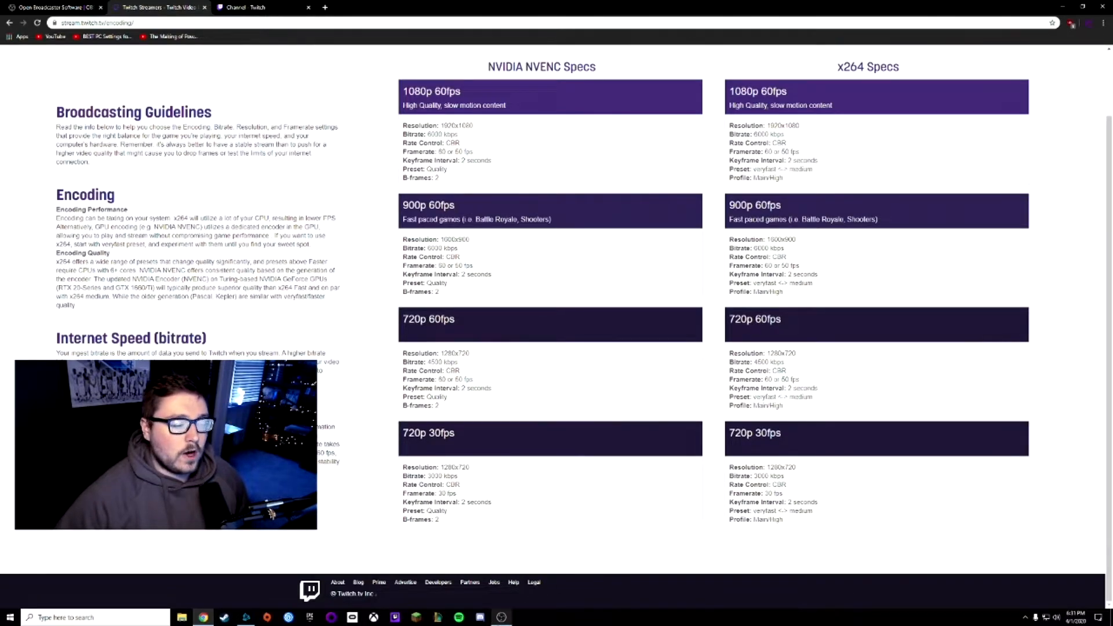
- Switch back to OBS, try the Advanced output mode to compare its streaming options, and return to Simple mode
{"action": "left_click", "coordinate": [501, 617]}
{"action": "left_click", "coordinate": [518, 166]}
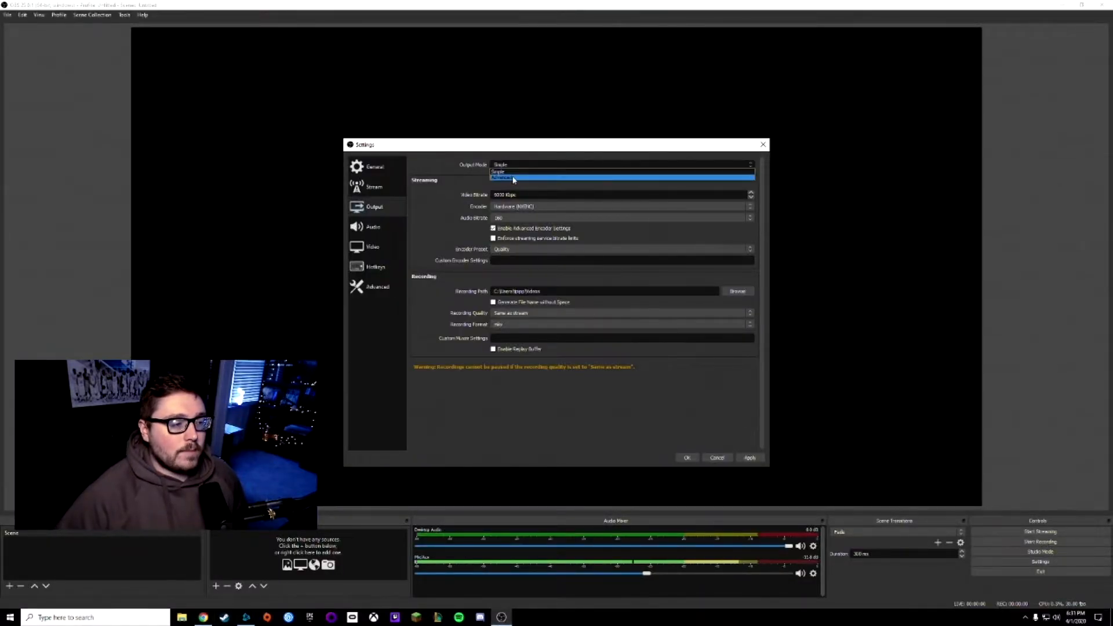
{"action": "left_click", "coordinate": [507, 180]}
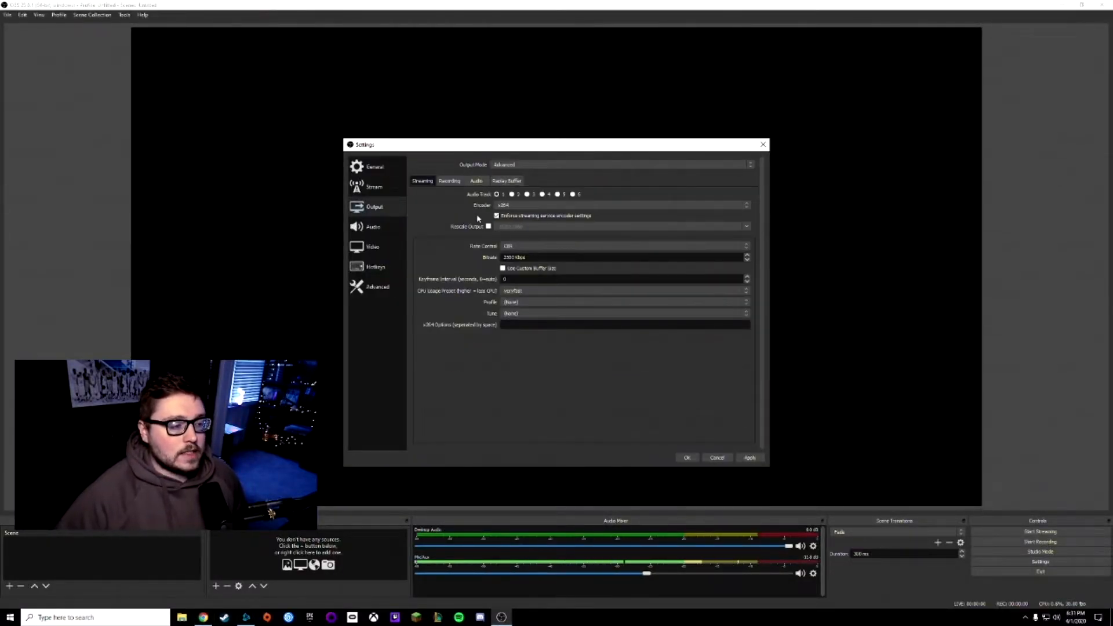
{"action": "left_click", "coordinate": [518, 165]}
{"action": "left_click", "coordinate": [513, 171]}
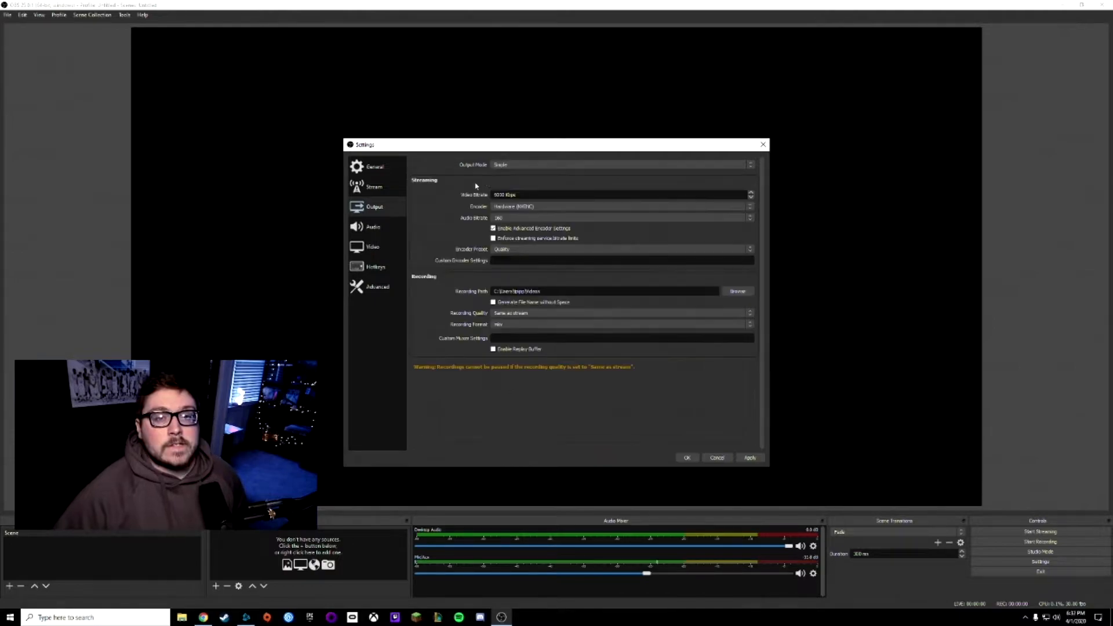
{"action": "left_click", "coordinate": [513, 168]}
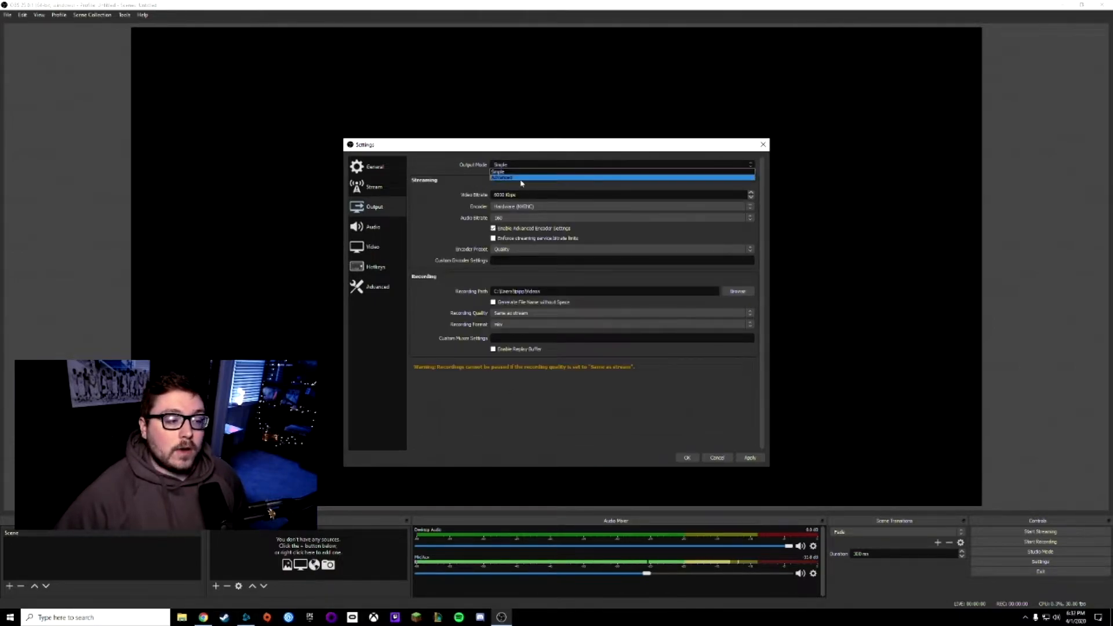
{"action": "left_click", "coordinate": [521, 180]}
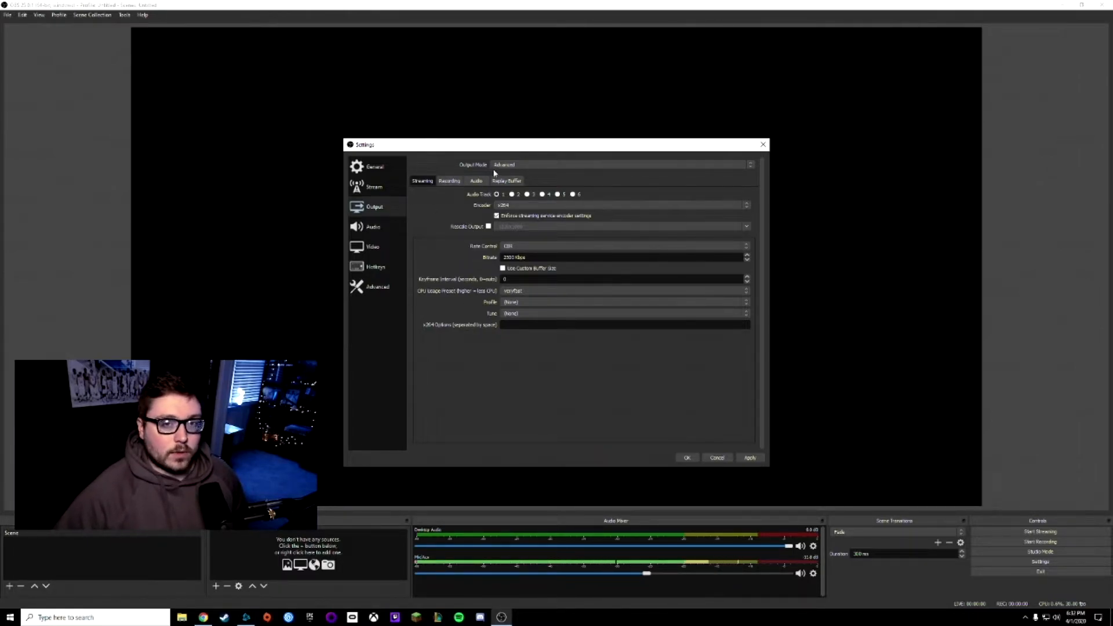
{"action": "left_click", "coordinate": [517, 166]}
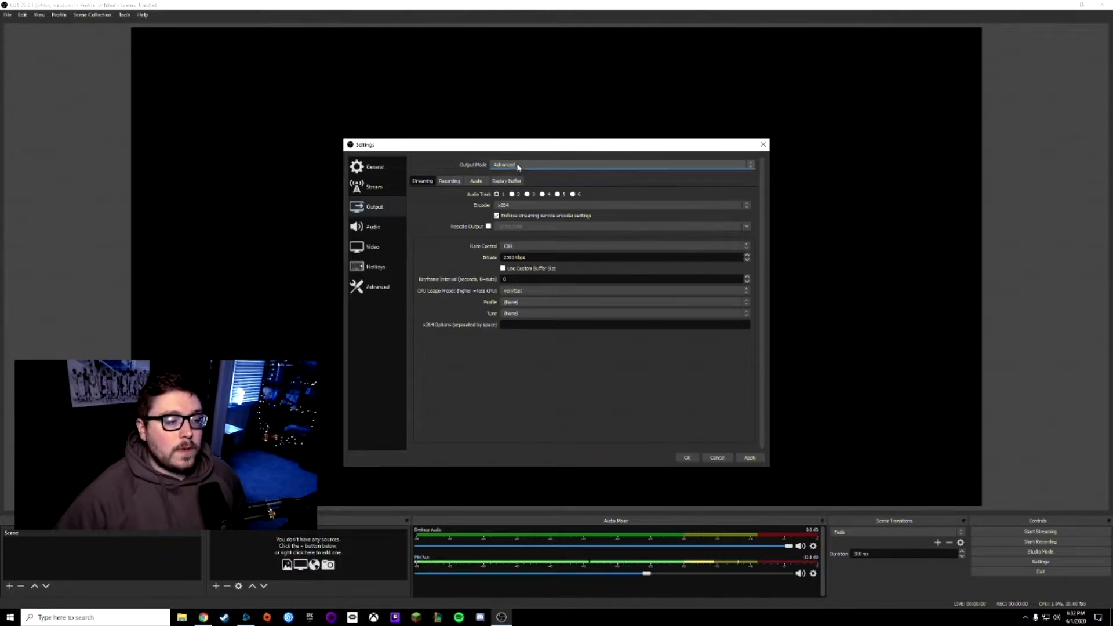
{"action": "left_click", "coordinate": [515, 172]}
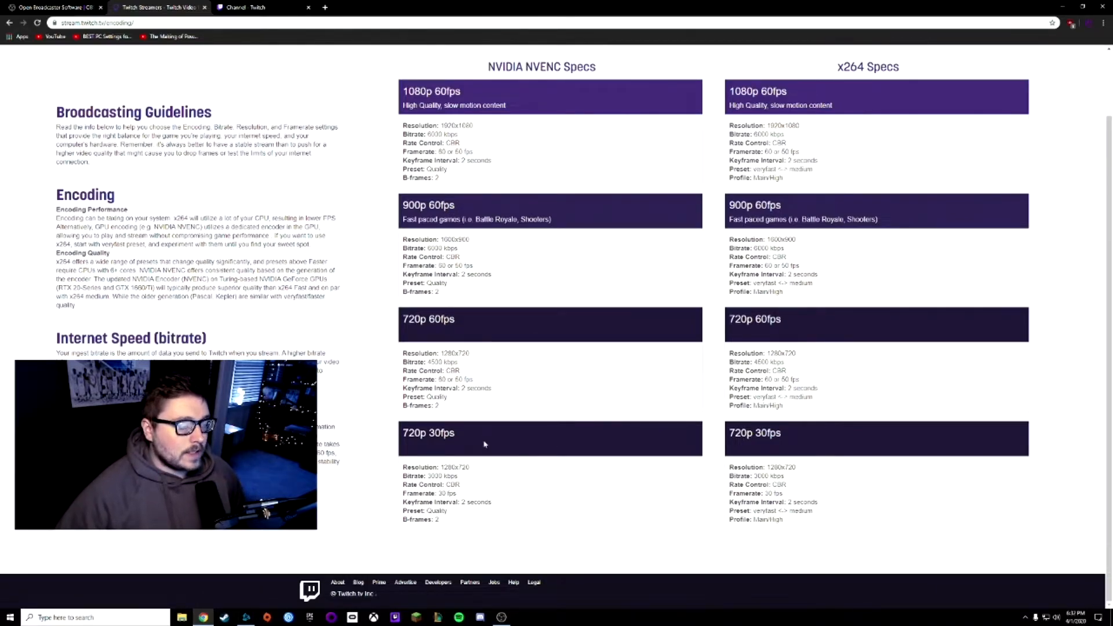
- Check the 720p 60fps bitrate in Twitch's broadcasting guidelines and set the OBS streaming video bitrate to 4500 Kbps
{"action": "double_click", "coordinate": [434, 362]}
{"action": "left_click", "coordinate": [446, 363]}
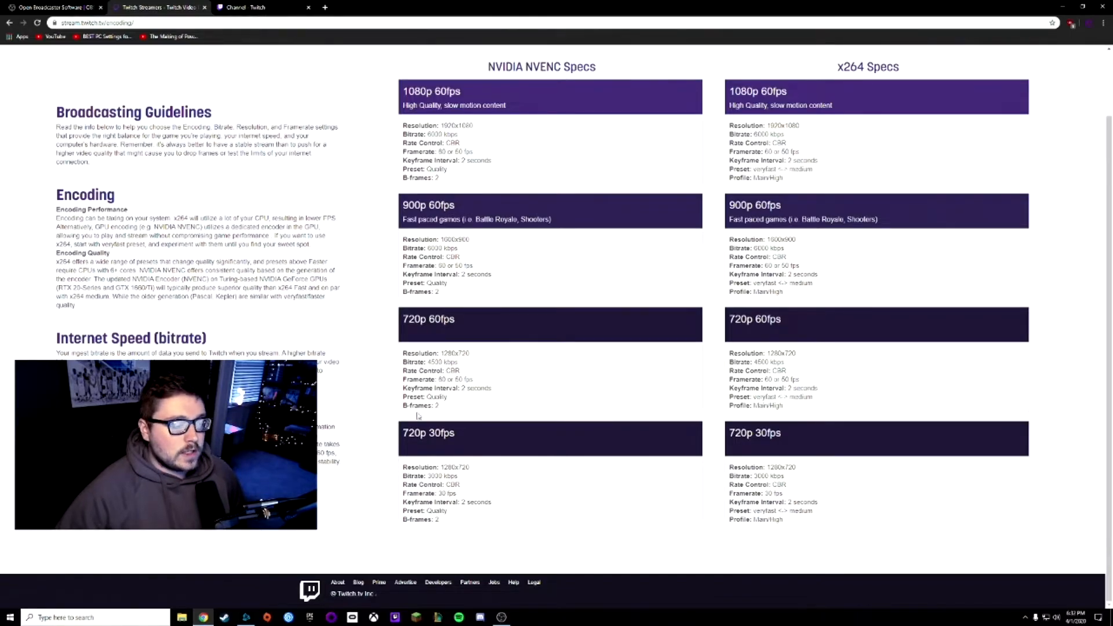
{"action": "left_click", "coordinate": [502, 617]}
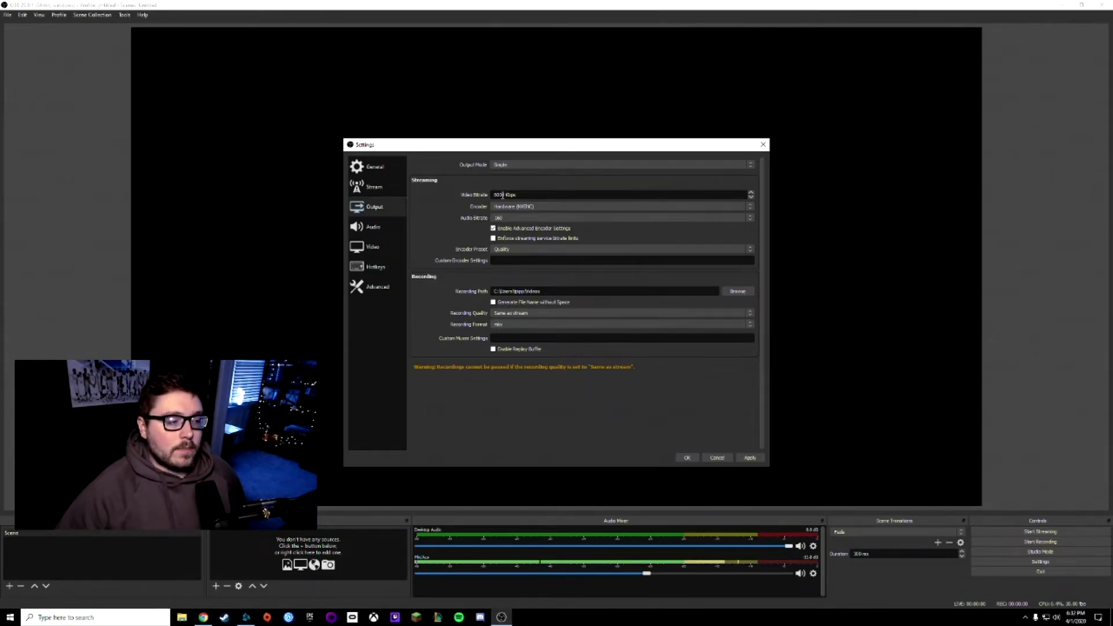
{"action": "key", "text": "alt+Tab"}
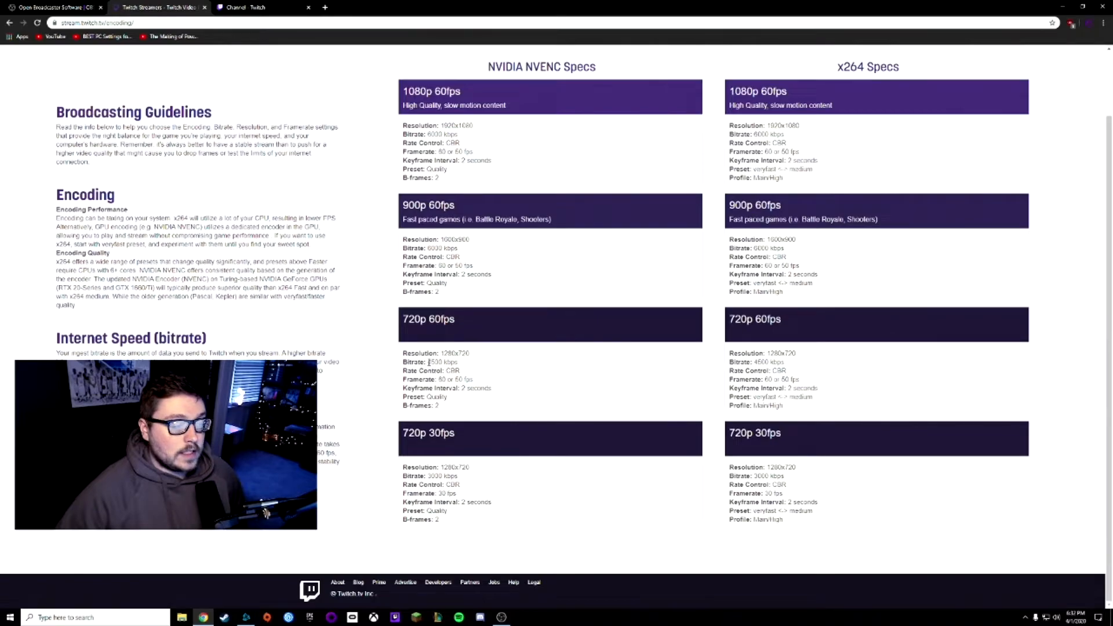
{"action": "left_click", "coordinate": [501, 617]}
{"action": "type", "text": "4500 Kbps"}
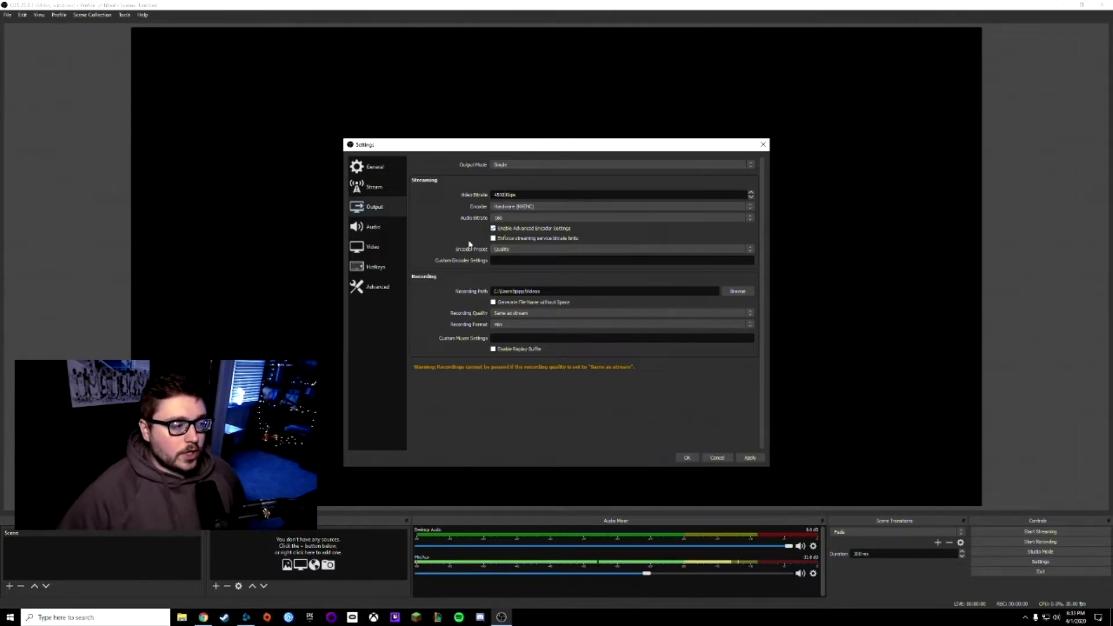
- Switch to the browser and review the resolution and framerate tiers in Twitch's guidelines, focusing on NVENC 1080p 60fps
{"action": "left_click", "coordinate": [203, 617]}
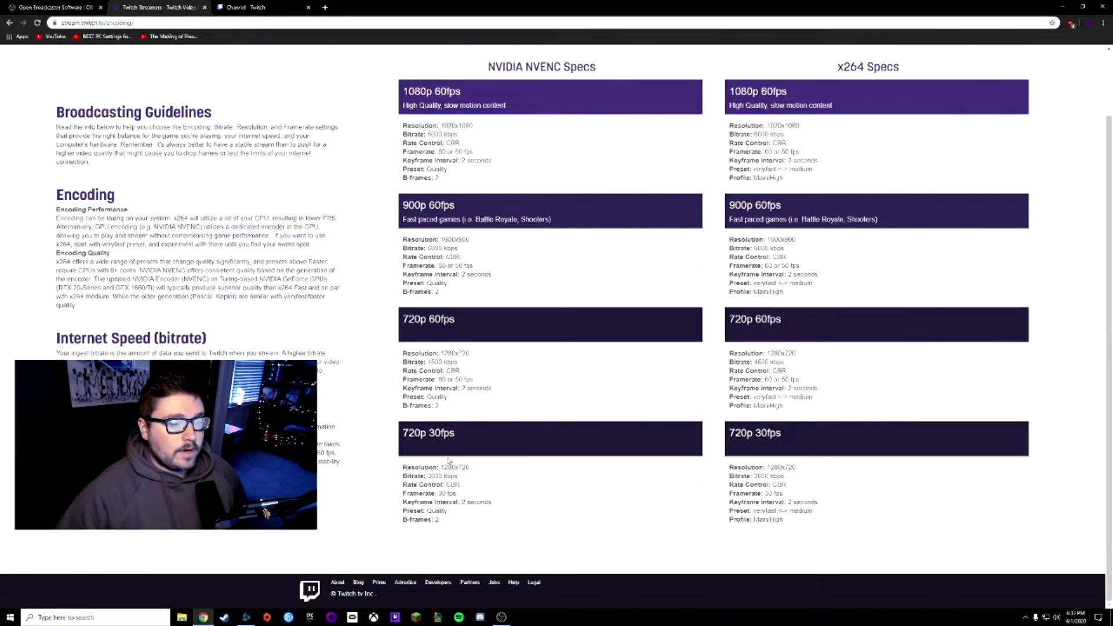
{"action": "scroll", "coordinate": [458, 350], "scroll_direction": "up", "scroll_amount": 1}
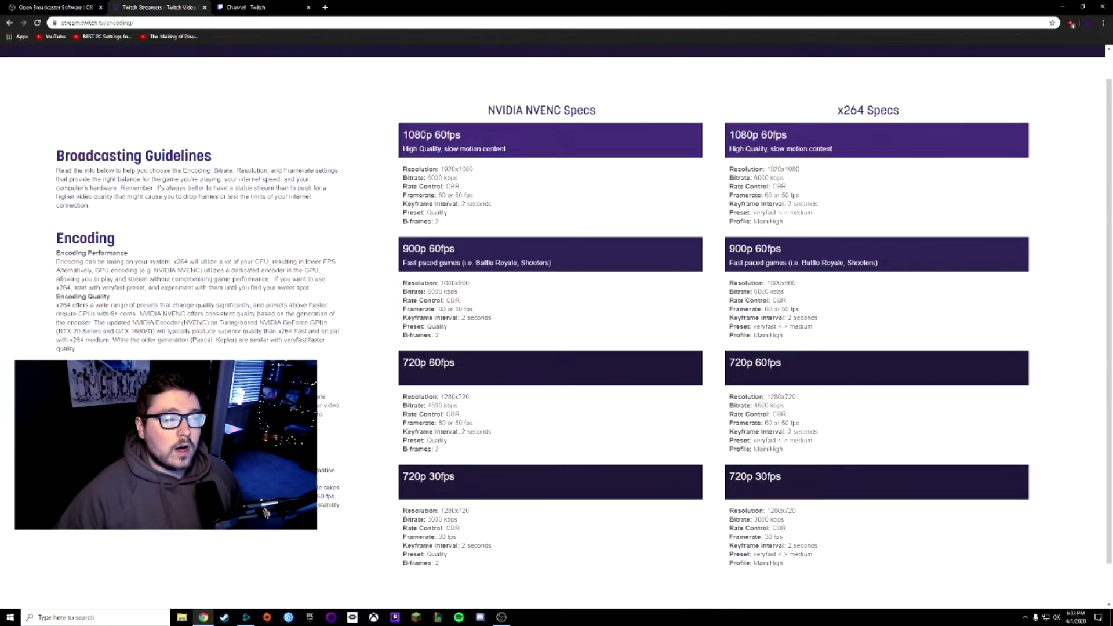
{"action": "left_click_drag", "start_coordinate": [404, 135], "coordinate": [462, 140]}
{"action": "left_click", "coordinate": [464, 141]}
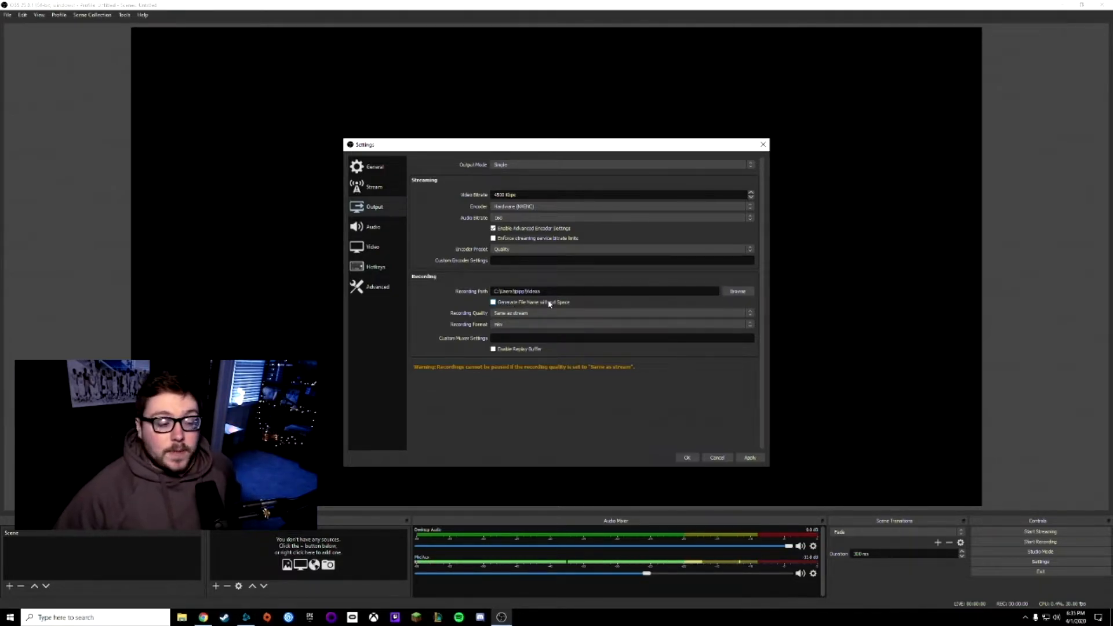
- In OBS's Simple output settings, select Same as stream for the recording quality and mkv for the recording format
{"action": "left_click", "coordinate": [522, 313]}
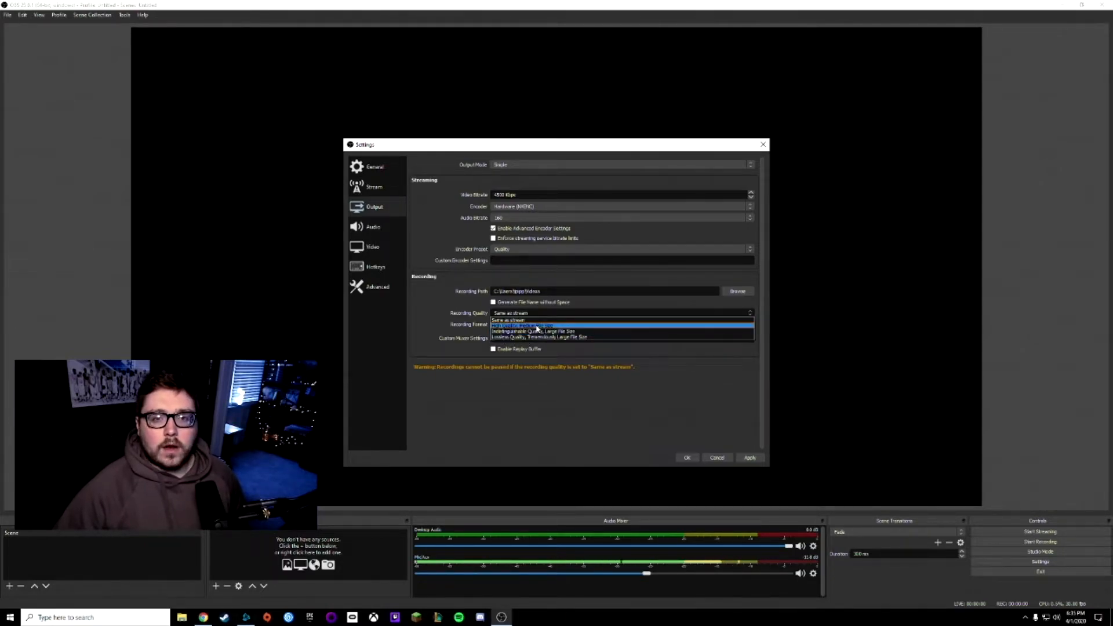
{"action": "left_click", "coordinate": [513, 321]}
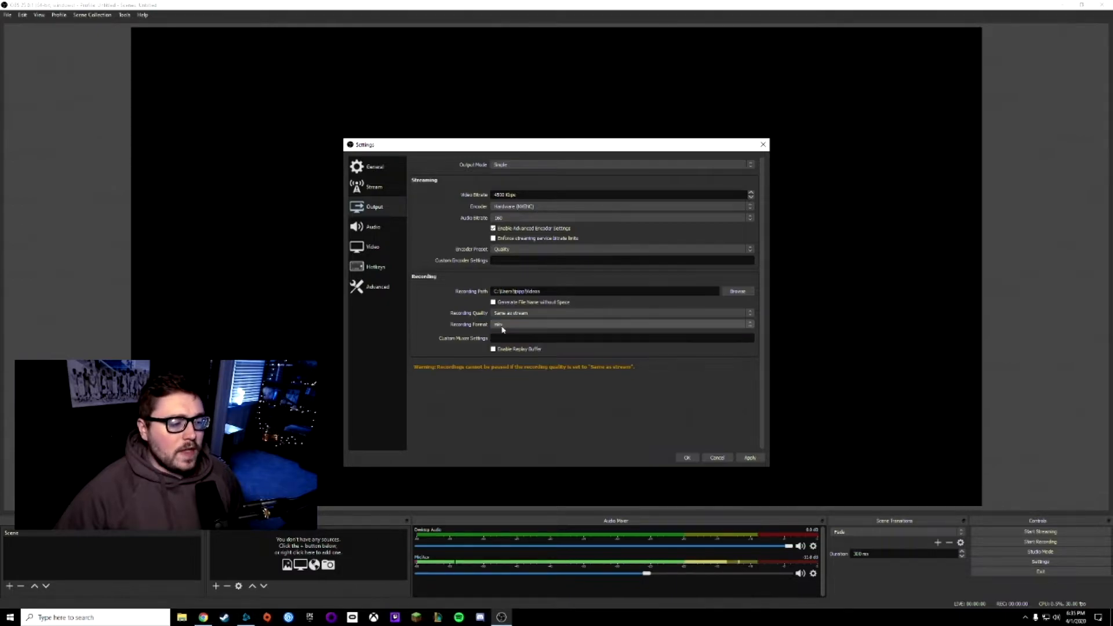
{"action": "left_click", "coordinate": [504, 325]}
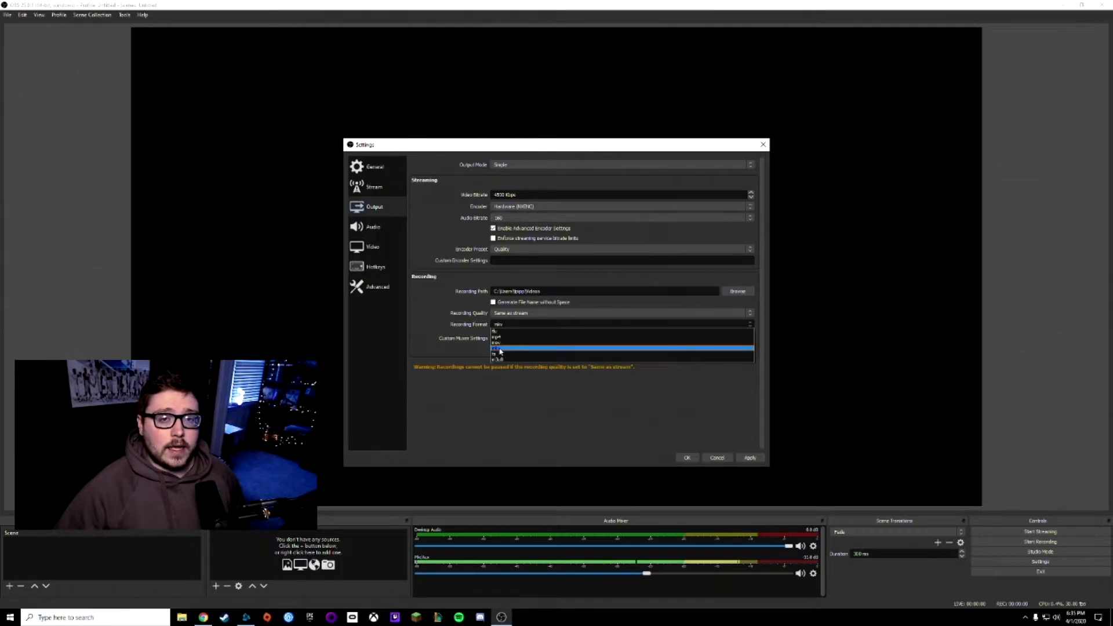
{"action": "left_click", "coordinate": [499, 350]}
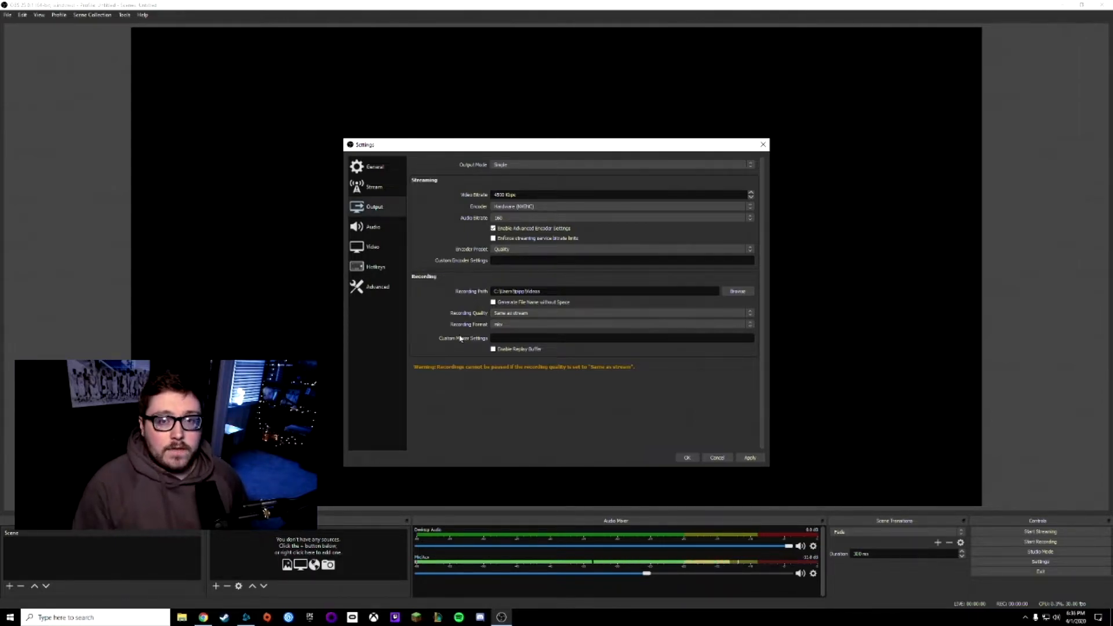
- Try mp4 as the recording format, then return it to mkv
{"action": "left_click", "coordinate": [525, 324]}
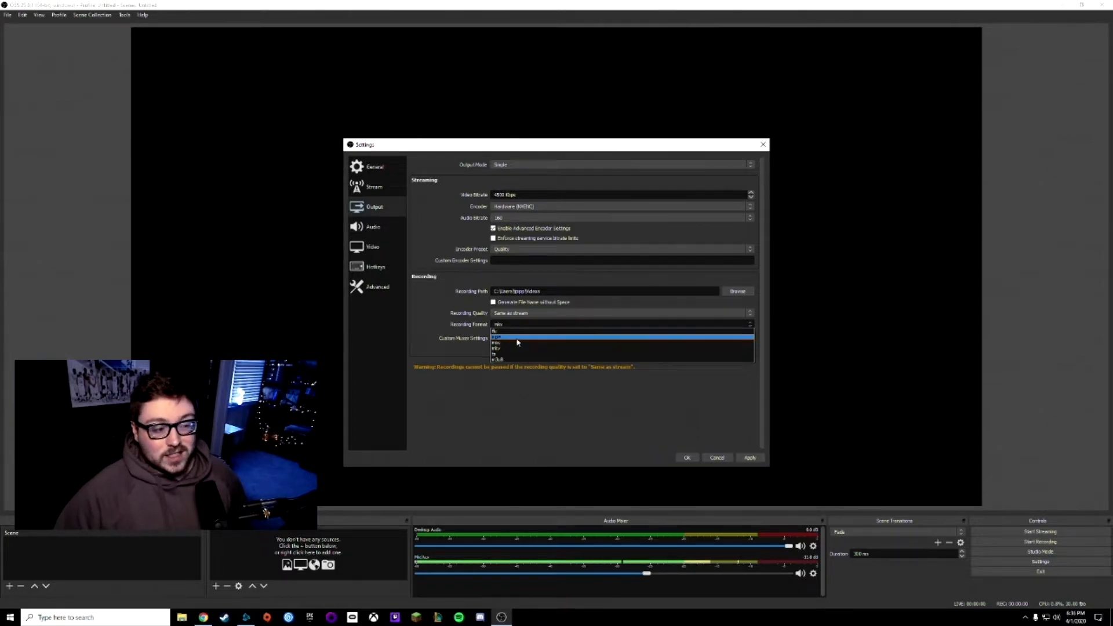
{"action": "left_click", "coordinate": [514, 337]}
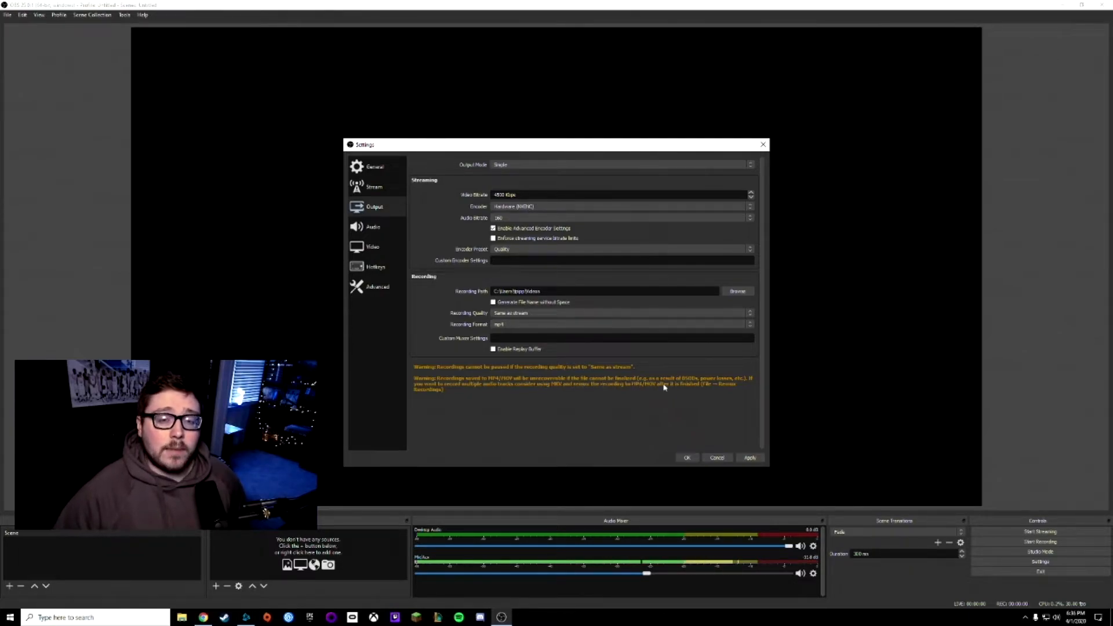
{"action": "left_click", "coordinate": [522, 324]}
{"action": "left_click", "coordinate": [505, 340]}
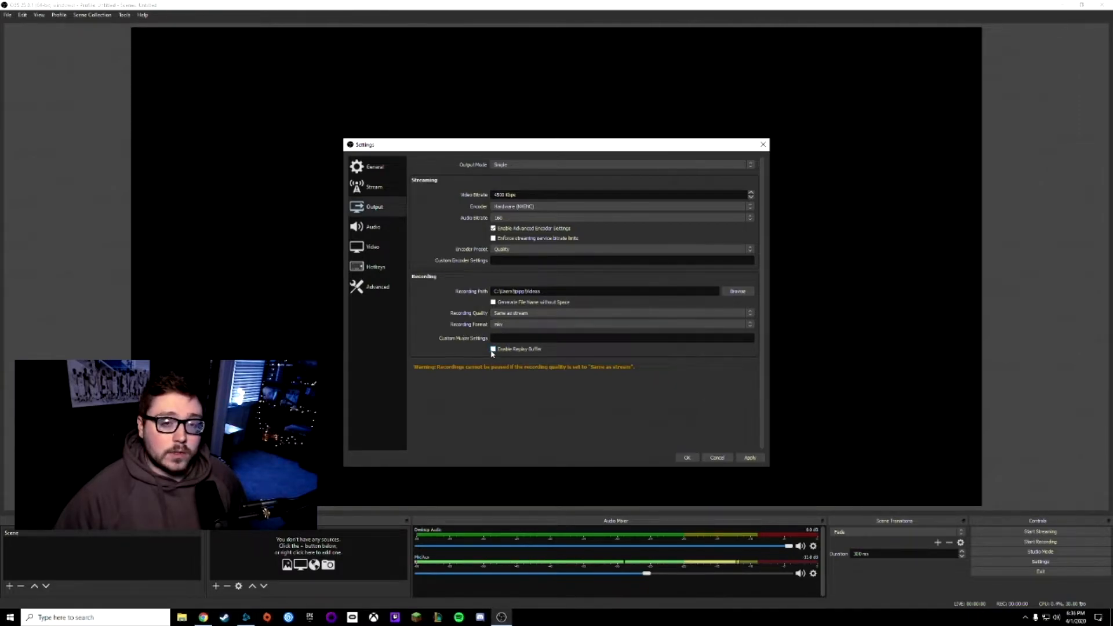
- Switch the output mode to Advanced and choose NVIDIA NVENC H.264 (new) as the streaming encoder
{"action": "left_click", "coordinate": [511, 164]}
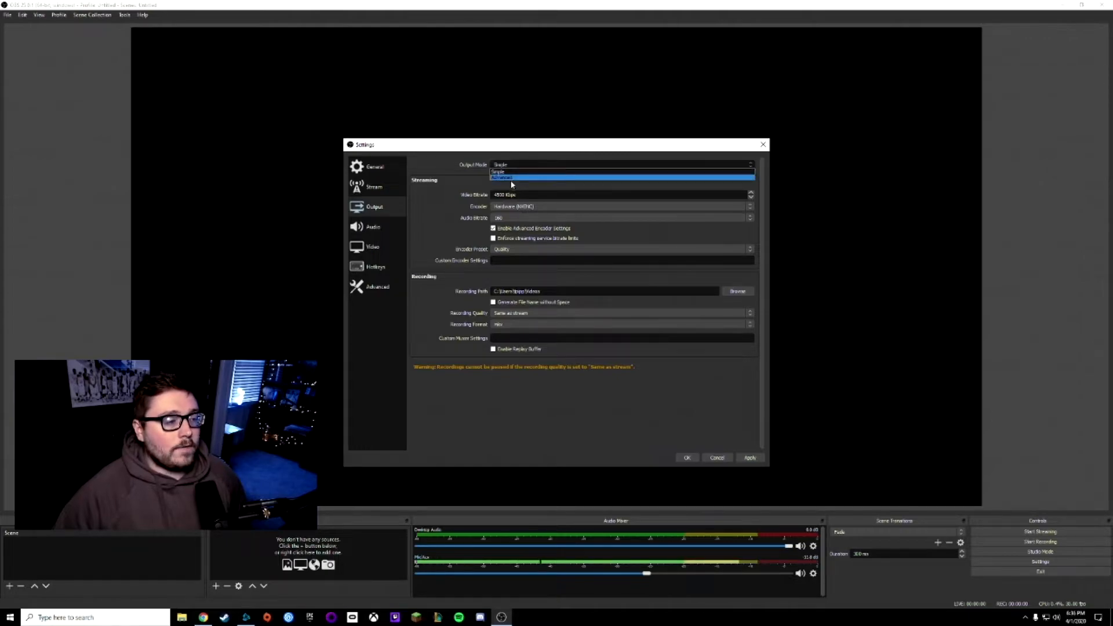
{"action": "left_click", "coordinate": [512, 179]}
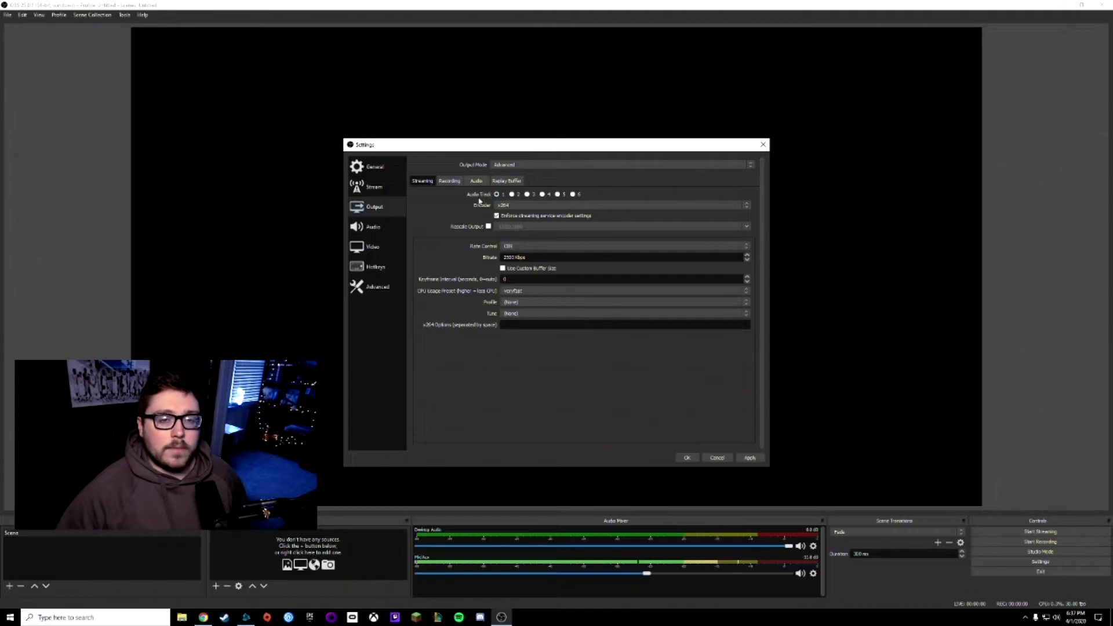
{"action": "left_click", "coordinate": [510, 207]}
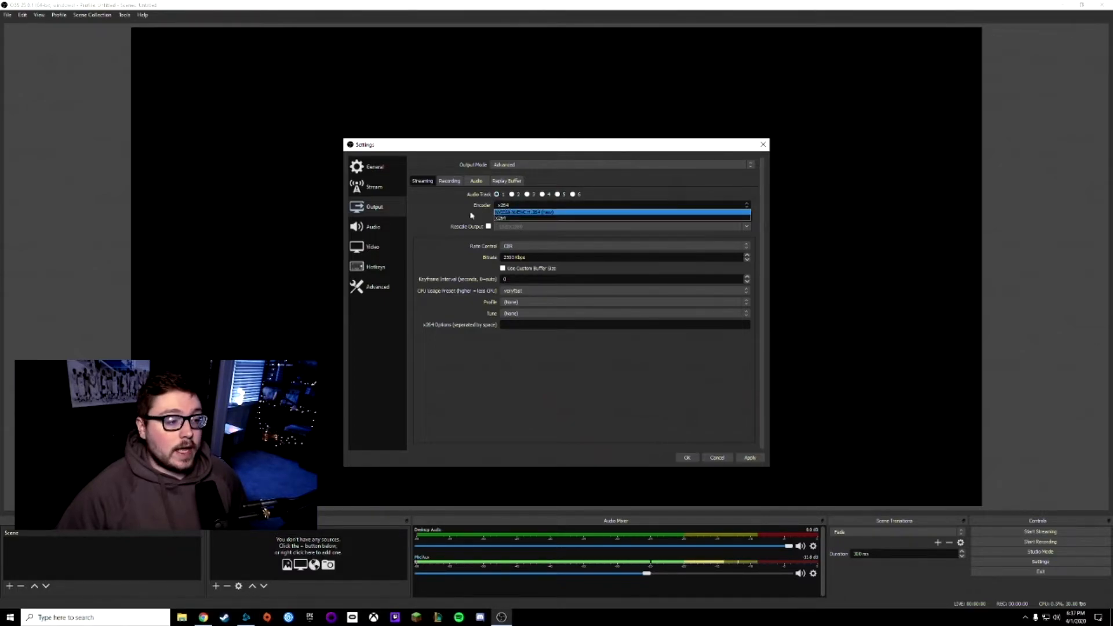
{"action": "left_click", "coordinate": [510, 213]}
- Try the x264 encoder, return to NVIDIA NVENC H.264 (new), and disable enforcing the streaming service encoder settings
{"action": "left_click", "coordinate": [507, 208]}
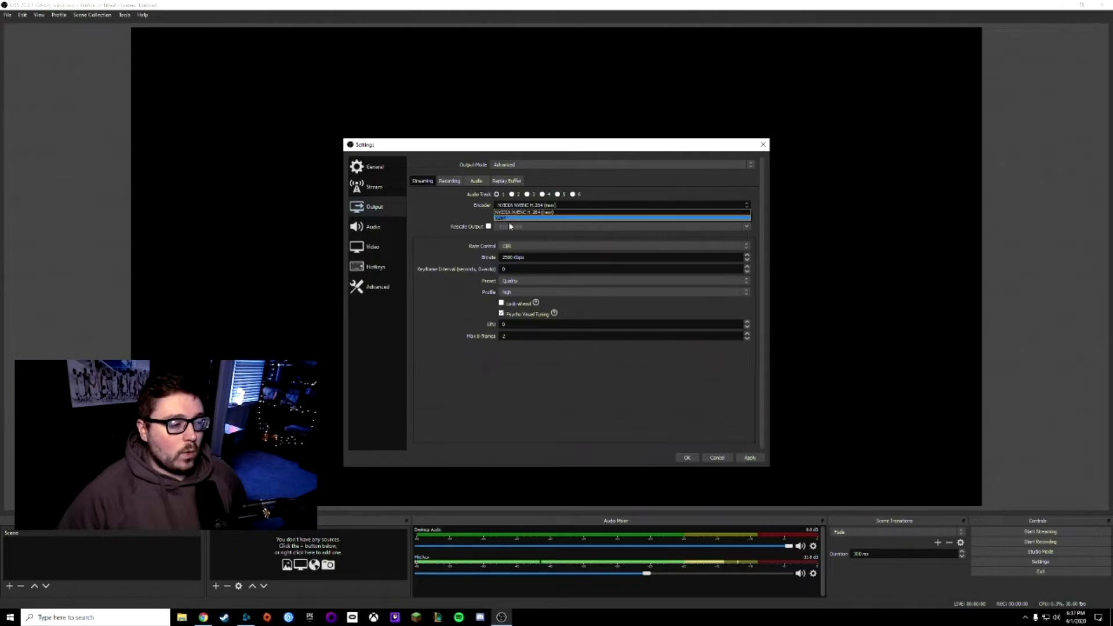
{"action": "left_click", "coordinate": [509, 219]}
{"action": "left_click", "coordinate": [505, 207]}
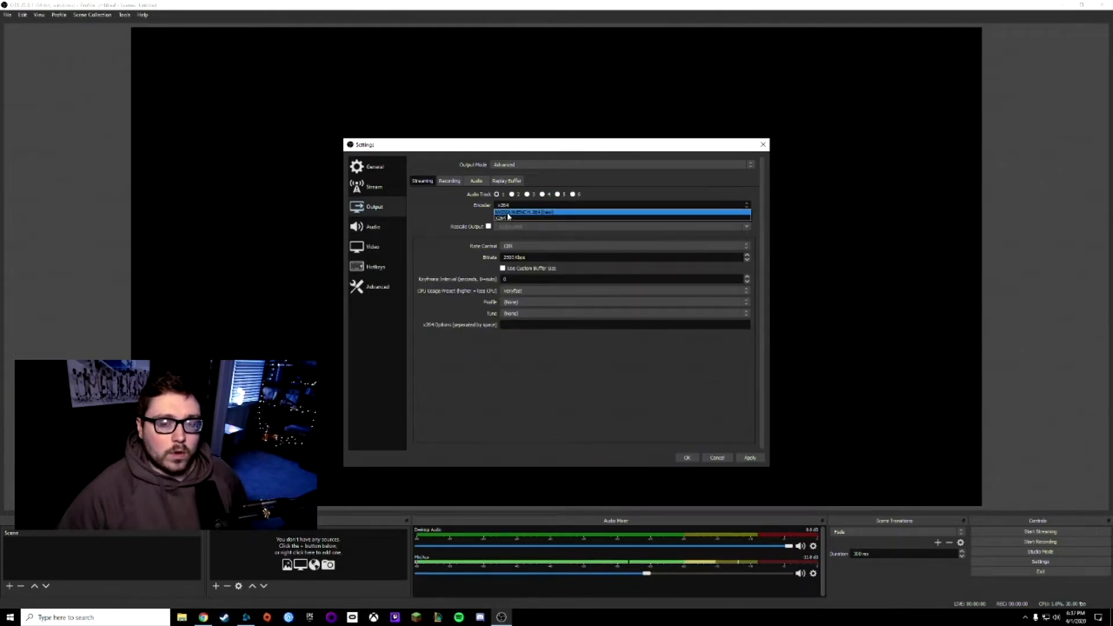
{"action": "left_click", "coordinate": [508, 213]}
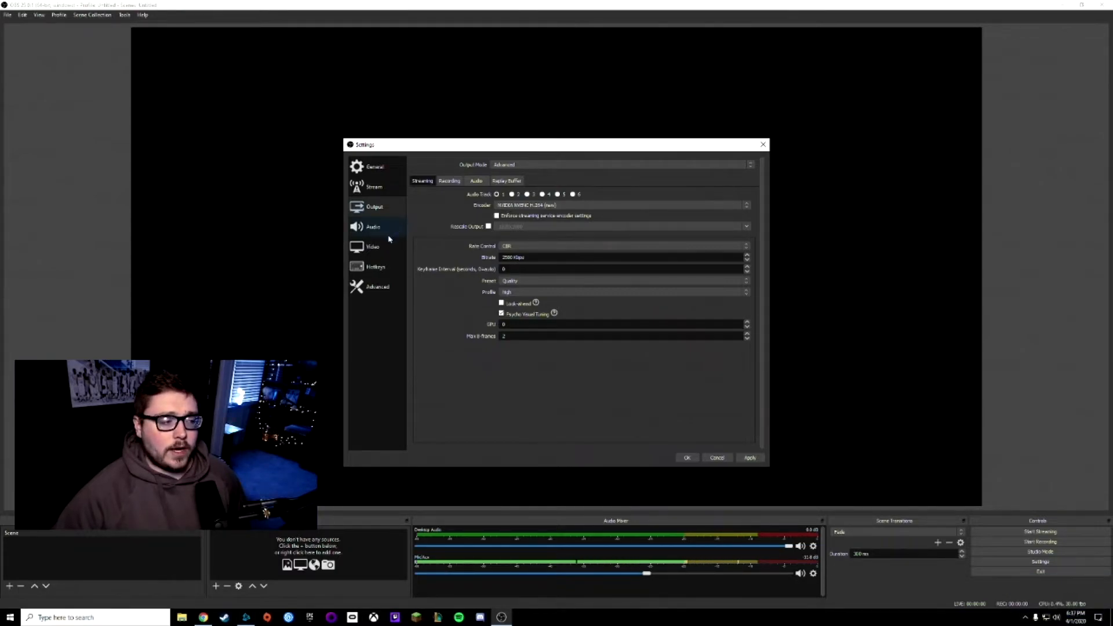
- Set the NVENC rate control to CBR, the bitrate to 4500 Kbps and the keyframe interval to 2 seconds
{"action": "left_click", "coordinate": [509, 247]}
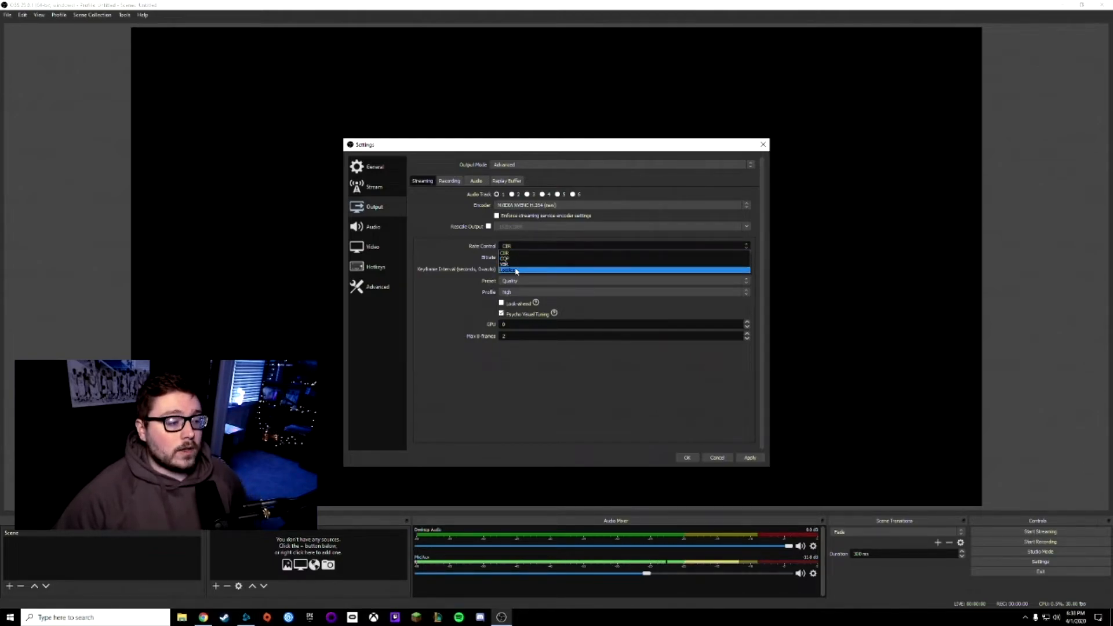
{"action": "left_click", "coordinate": [503, 254]}
{"action": "double_click", "coordinate": [510, 257]}
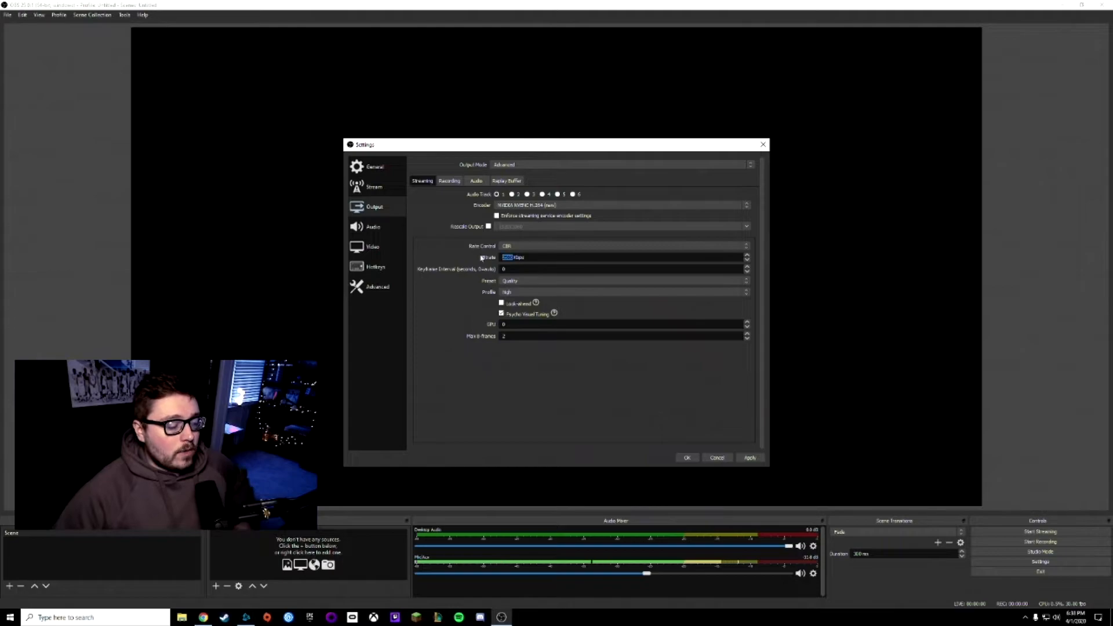
{"action": "type", "text": "4500"}
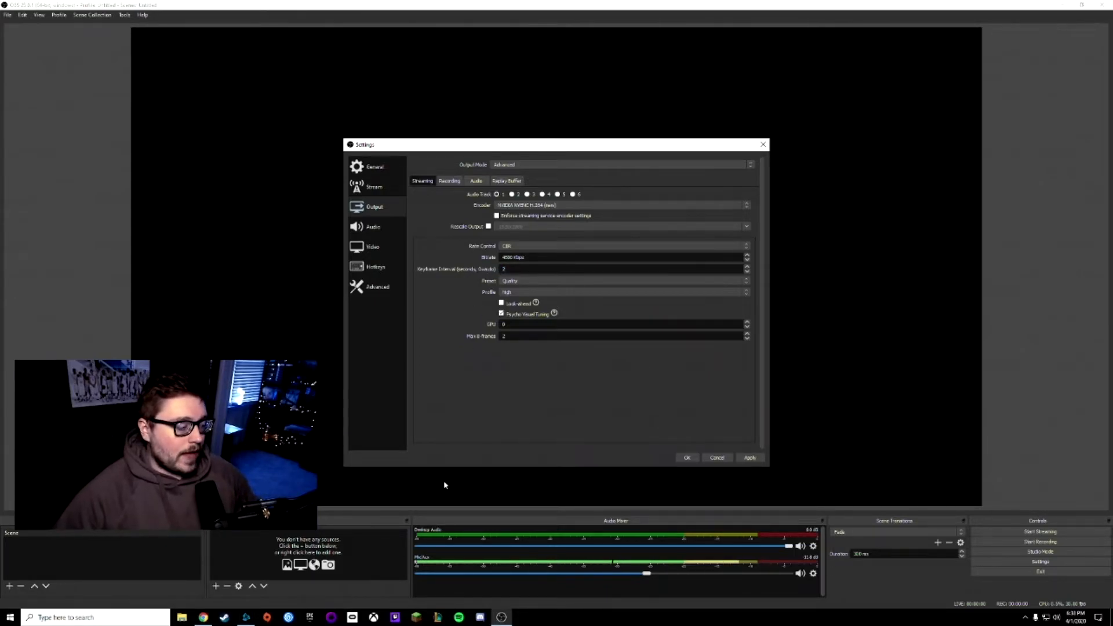
- Consult Twitch's broadcasting guidelines in the browser, then return to OBS and choose Quality as the NVENC preset
{"action": "left_click", "coordinate": [203, 617]}
{"action": "left_click_drag", "start_coordinate": [462, 318], "coordinate": [497, 323]}
{"action": "left_click", "coordinate": [497, 323]}
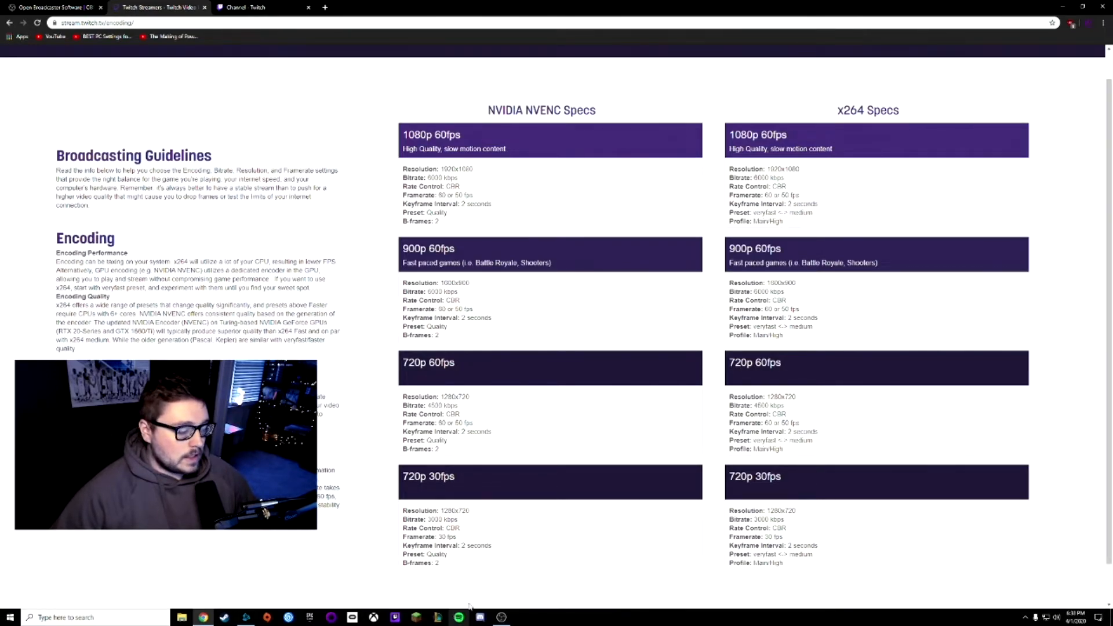
{"action": "left_click", "coordinate": [501, 617]}
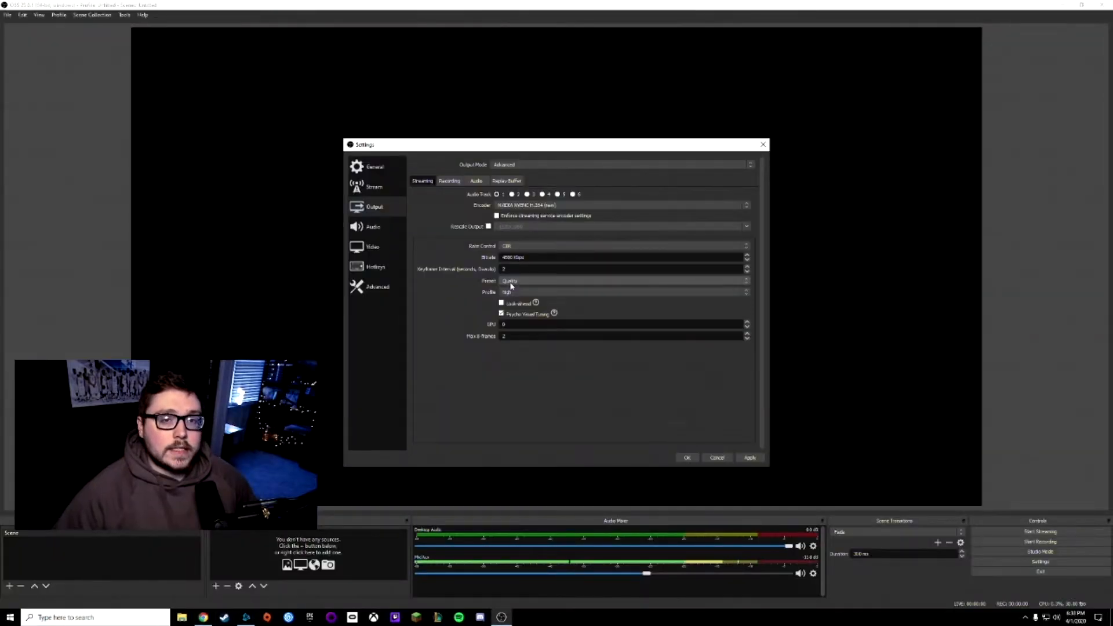
{"action": "left_click", "coordinate": [511, 282]}
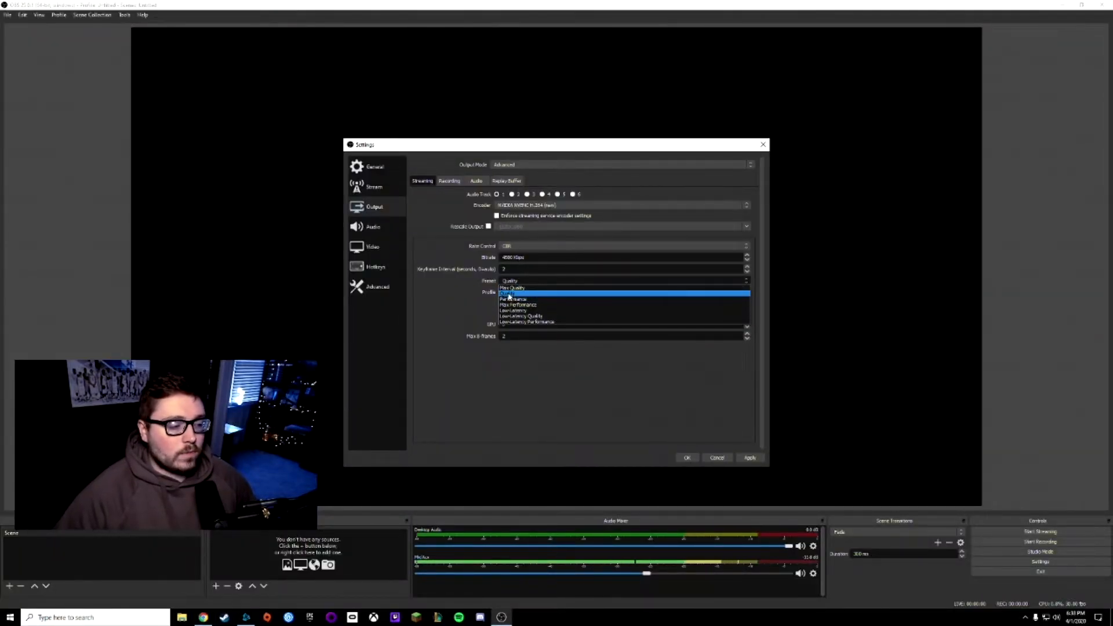
{"action": "left_click", "coordinate": [515, 294]}
- Recheck the Twitch guidelines, then in OBS select the high profile and set the NVENC bitrate to 6000 Kbps
{"action": "key", "text": "alt+Tab"}
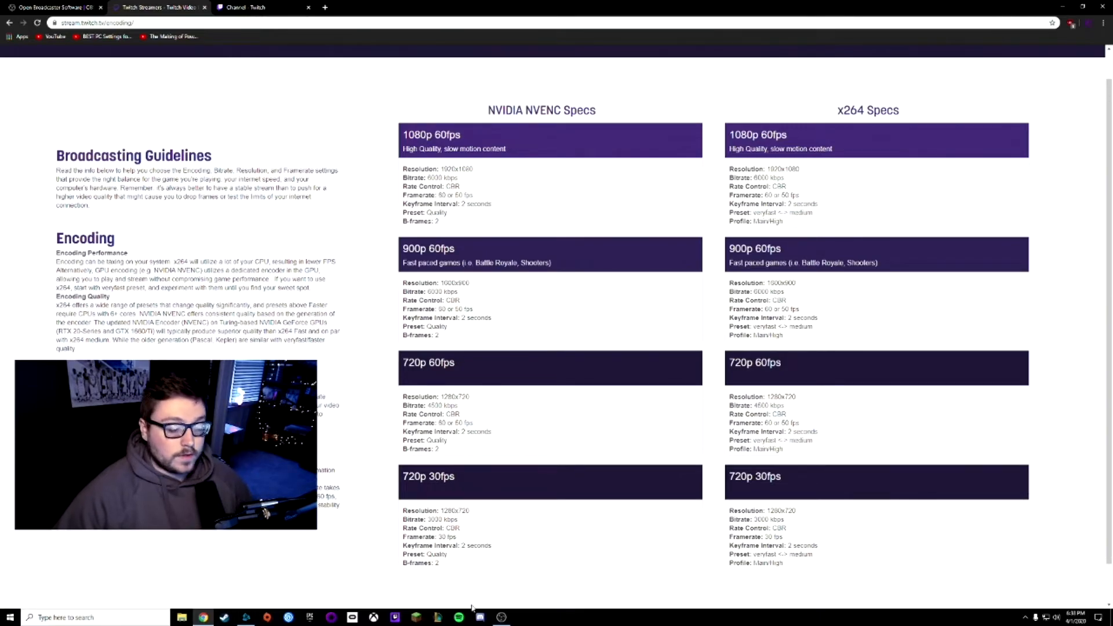
{"action": "left_click", "coordinate": [502, 617]}
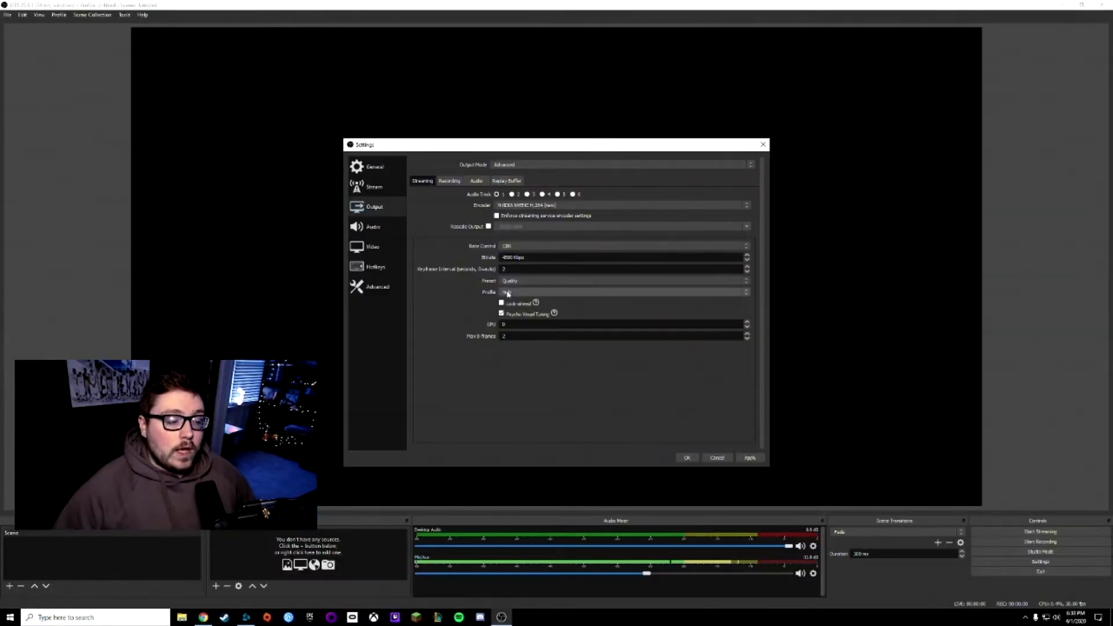
{"action": "left_click", "coordinate": [508, 293]}
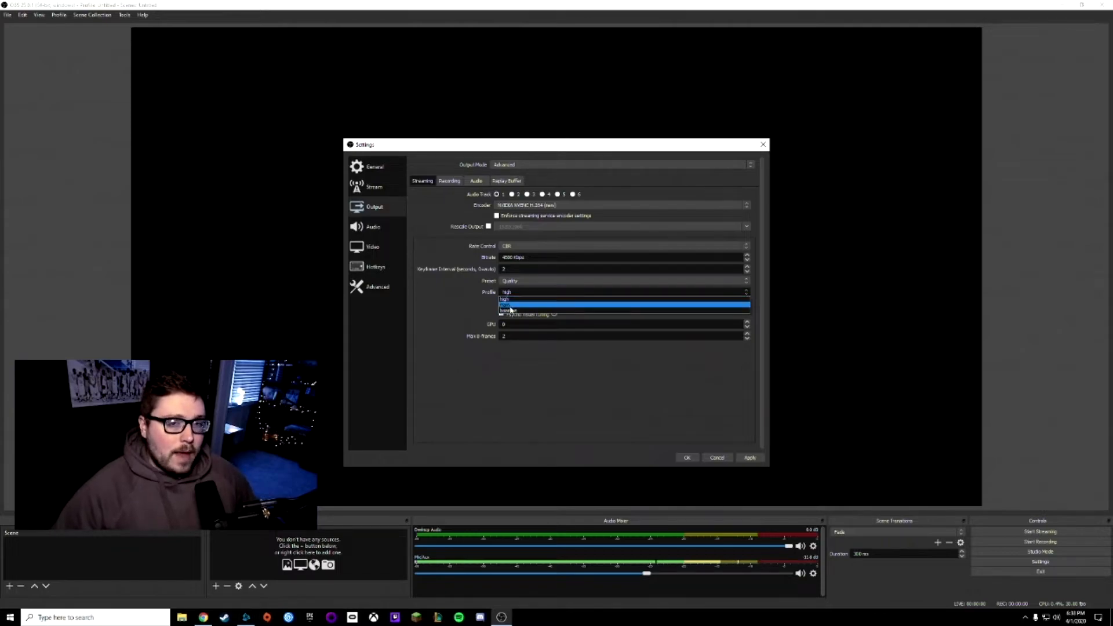
{"action": "left_click", "coordinate": [504, 299]}
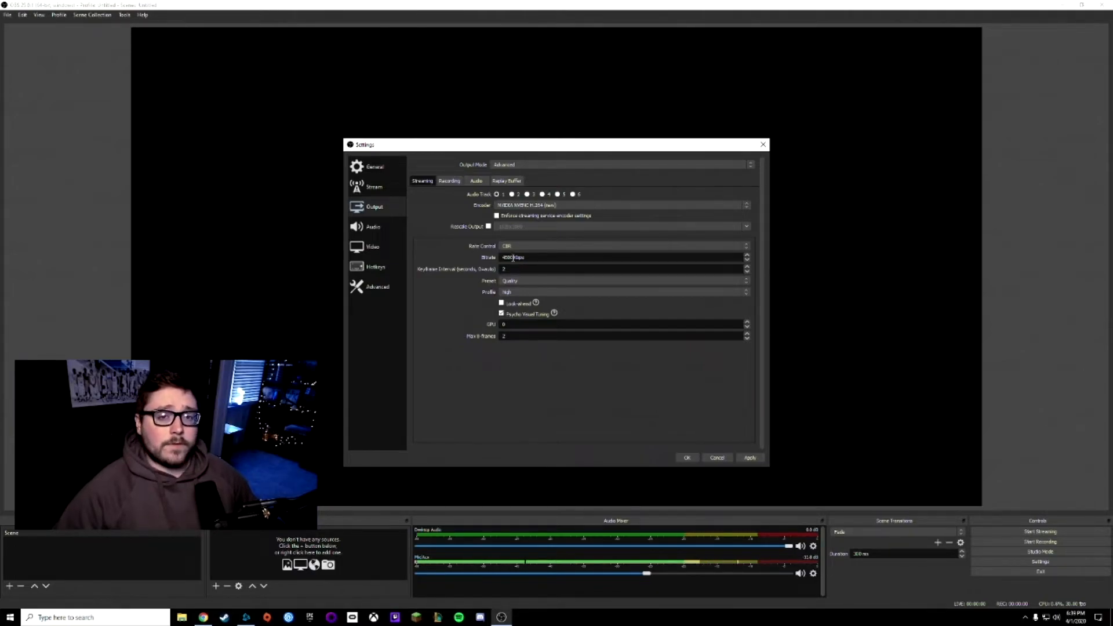
{"action": "left_click_drag", "start_coordinate": [514, 258], "coordinate": [478, 259]}
{"action": "type", "text": "6000"}
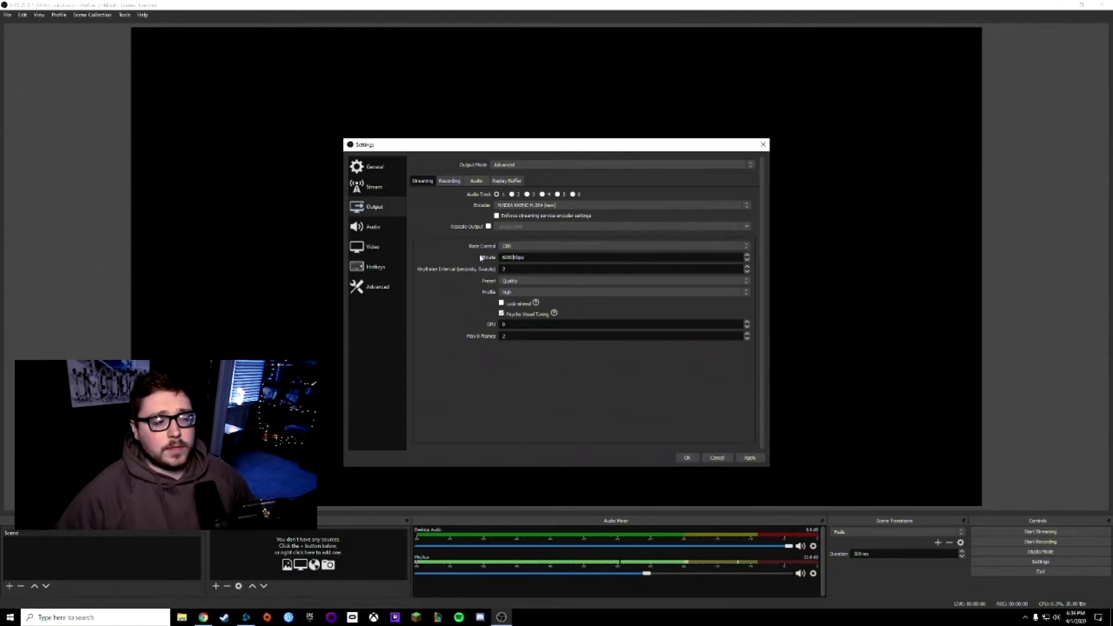
- Change the streaming encoder to x264 with CBR rate control and a bitrate of 4500 Kbps
{"action": "left_click", "coordinate": [512, 205]}
{"action": "left_click", "coordinate": [513, 219]}
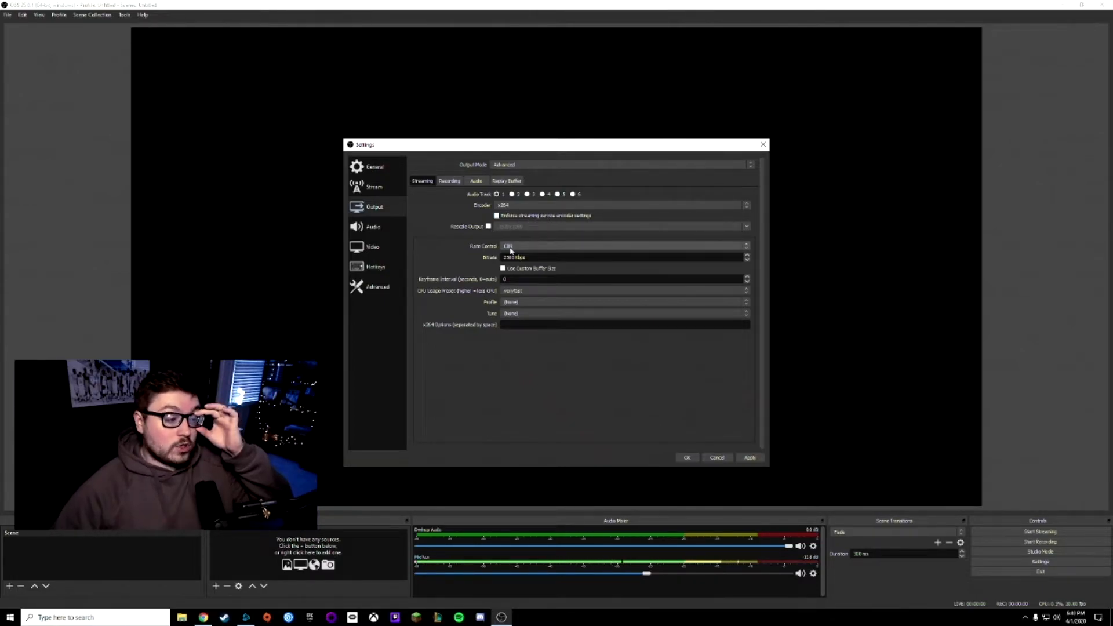
{"action": "left_click", "coordinate": [509, 247]}
{"action": "left_click", "coordinate": [508, 255]}
{"action": "left_click_drag", "start_coordinate": [527, 258], "coordinate": [488, 258]}
{"action": "left_click", "coordinate": [512, 257]}
{"action": "double_click", "coordinate": [514, 257]}
{"action": "type", "text": "4"}
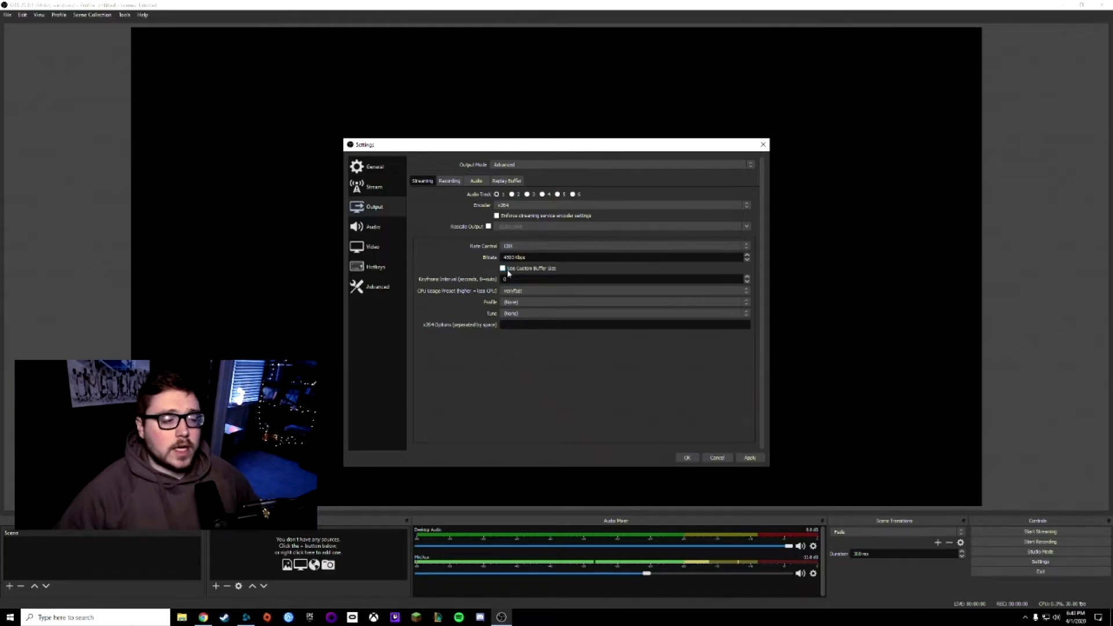
- Set the x264 streaming encoder's keyframe interval to 2 seconds and its CPU usage preset to veryfast
{"action": "key", "text": "Tab"}
{"action": "key", "text": "Tab"}
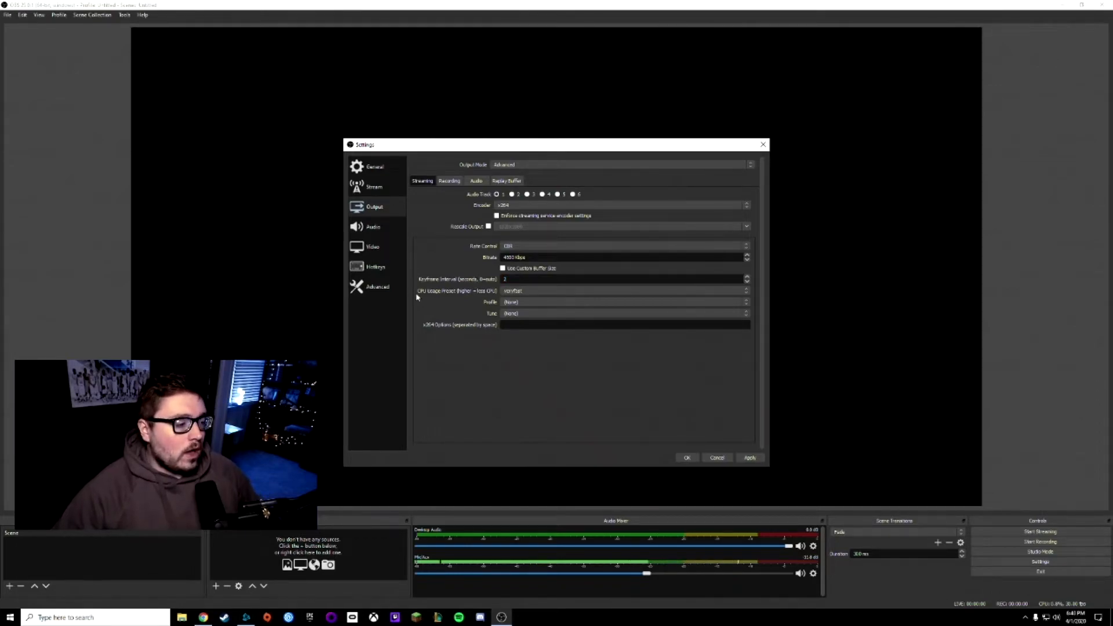
{"action": "left_click", "coordinate": [526, 295]}
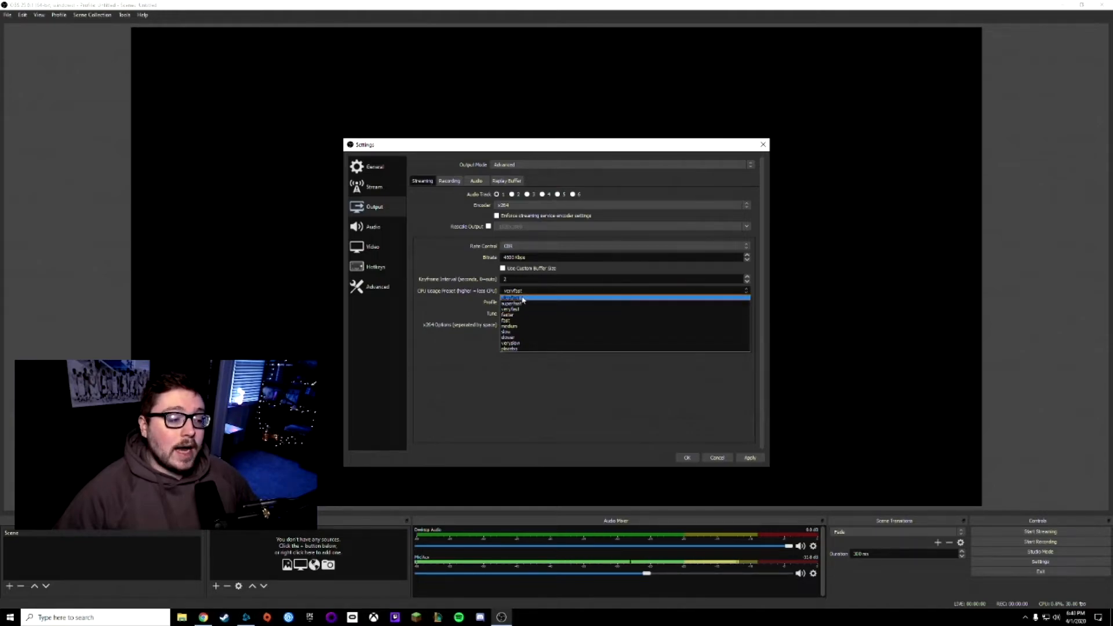
{"action": "left_click", "coordinate": [486, 297]}
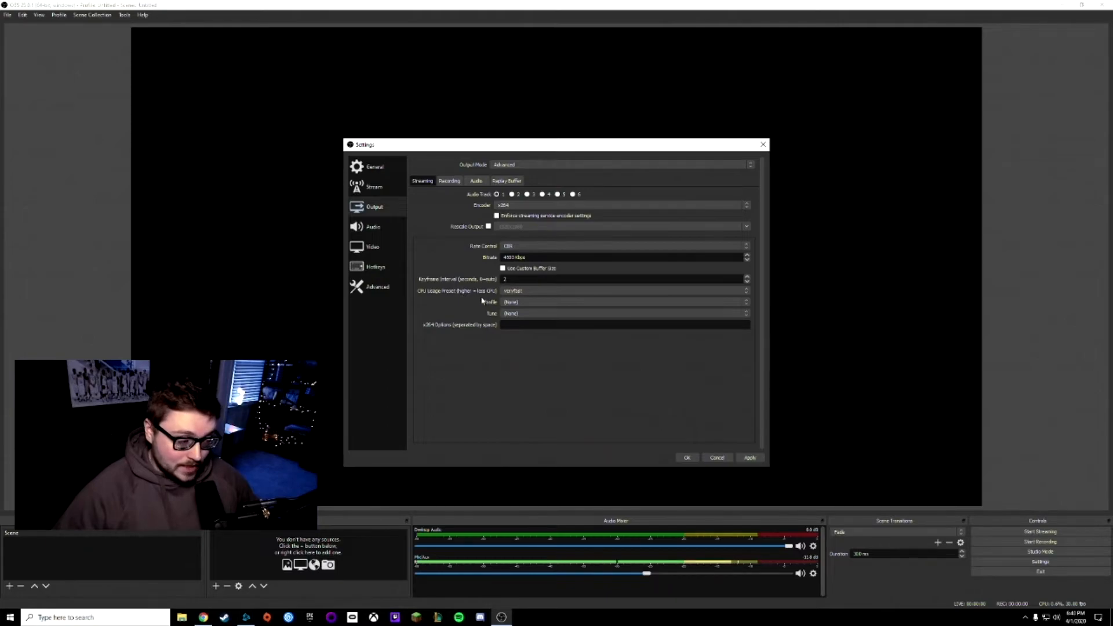
{"action": "left_click", "coordinate": [517, 292]}
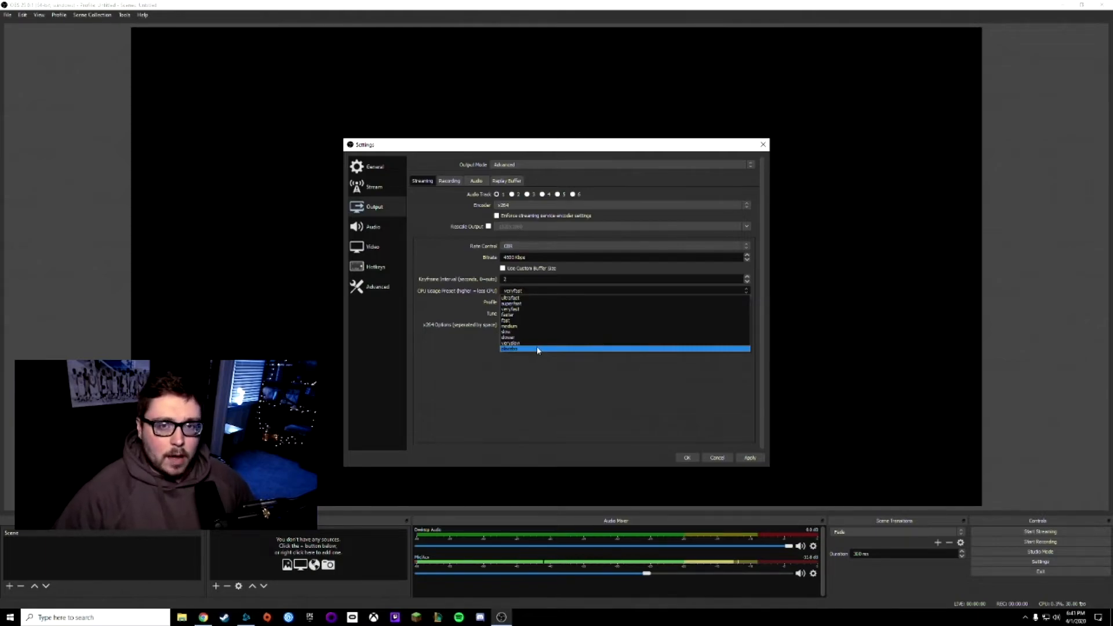
{"action": "left_click", "coordinate": [530, 310]}
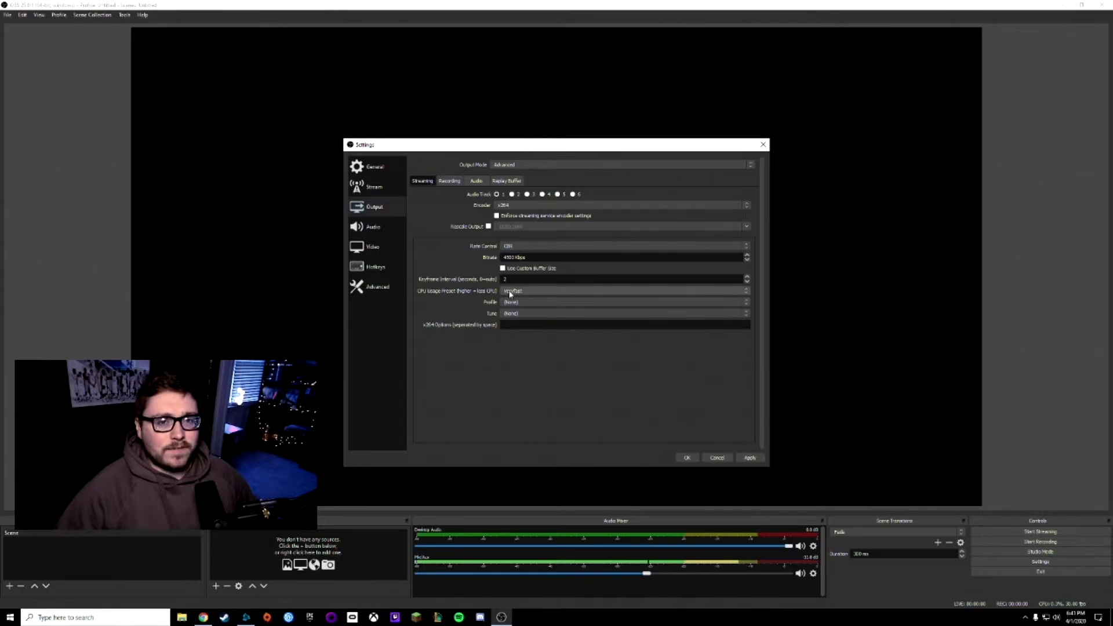
{"action": "left_click", "coordinate": [510, 294]}
{"action": "left_click", "coordinate": [510, 299]}
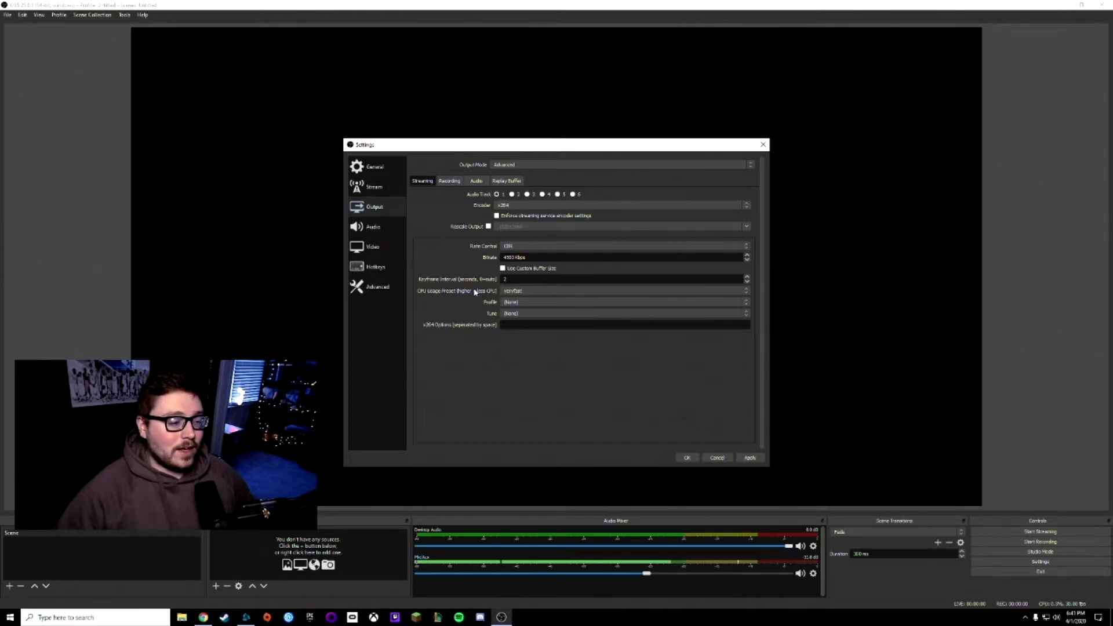
- Set the streaming encoder's profile to high and keep its tune option at (None)
{"action": "left_click", "coordinate": [504, 302]}
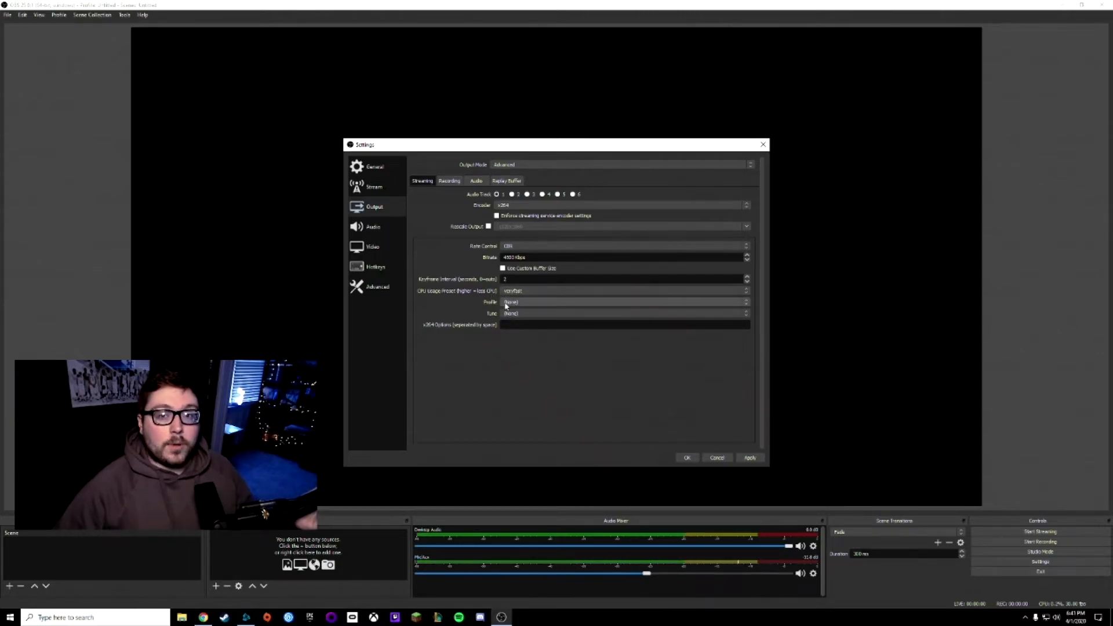
{"action": "left_click", "coordinate": [511, 323]}
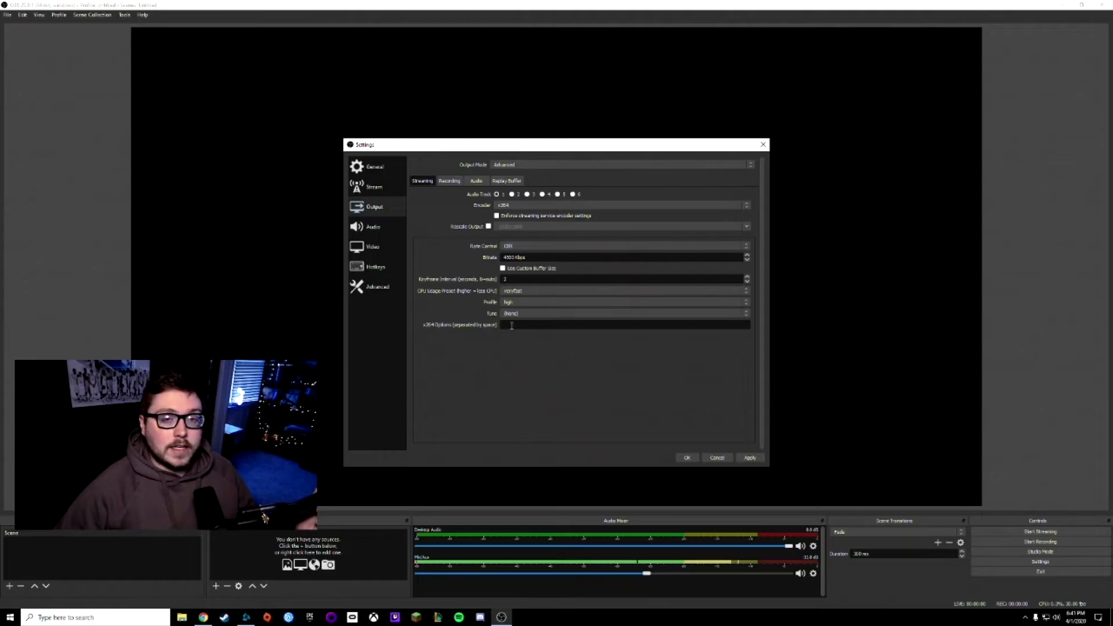
{"action": "left_click", "coordinate": [515, 316]}
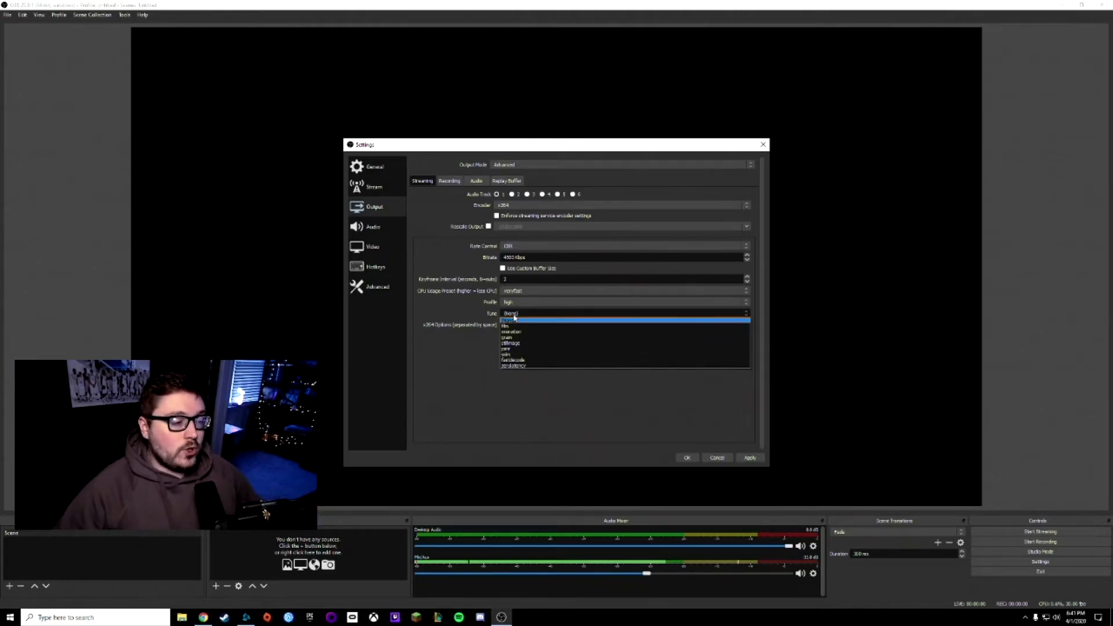
{"action": "left_click", "coordinate": [504, 238]}
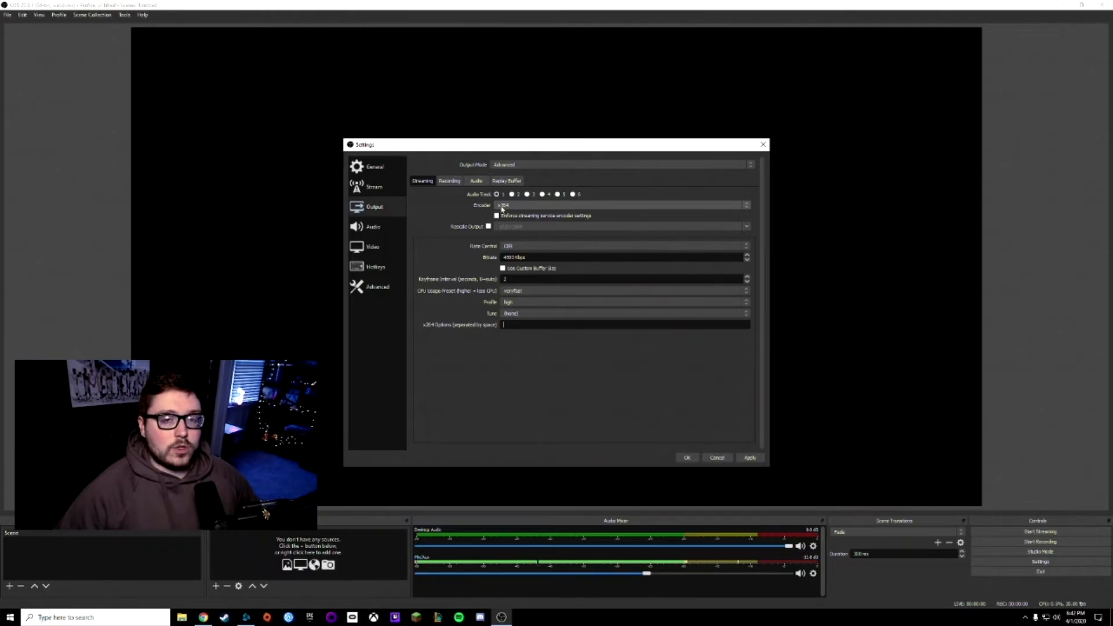
- Configure recording output as Standard type, with file names generated without spaces and mkv as the recording format
{"action": "left_click", "coordinate": [453, 182]}
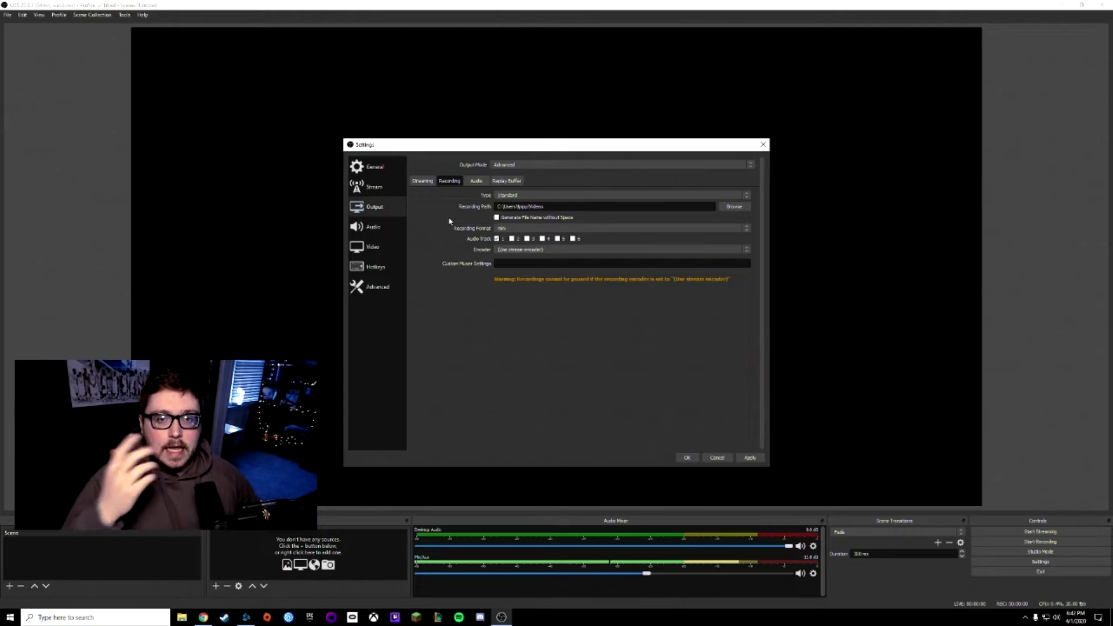
{"action": "left_click", "coordinate": [530, 195]}
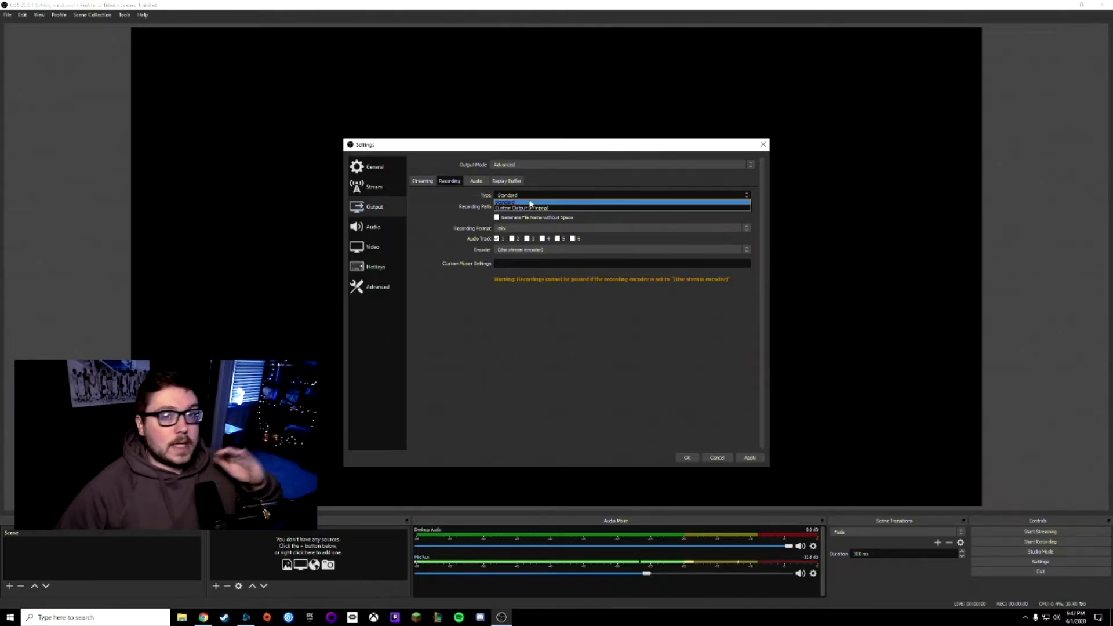
{"action": "left_click", "coordinate": [530, 203]}
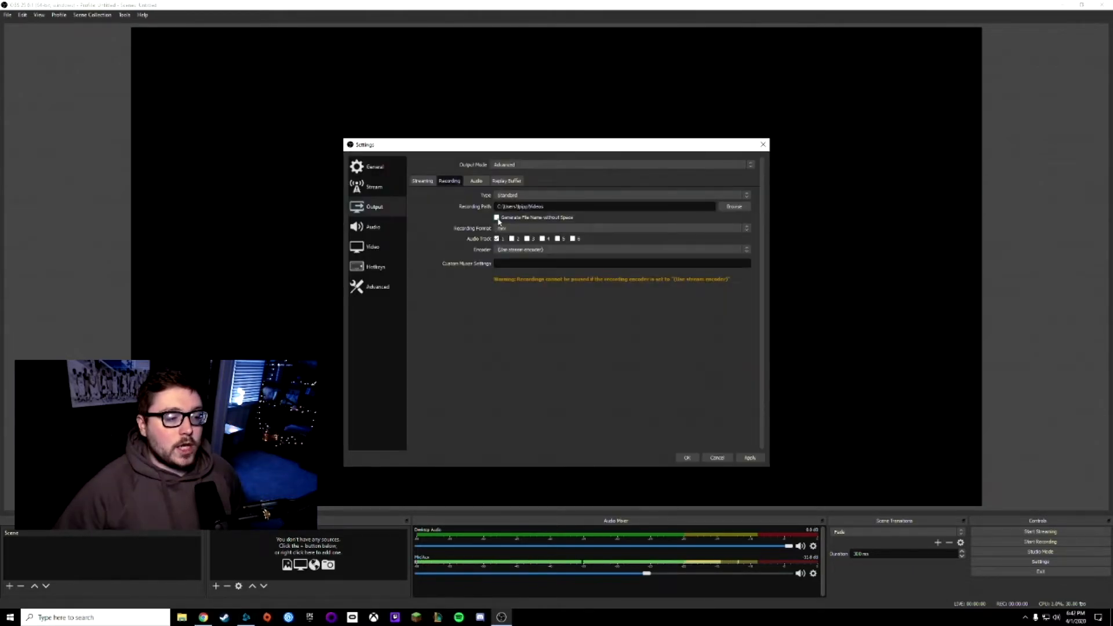
{"action": "left_click", "coordinate": [497, 218]}
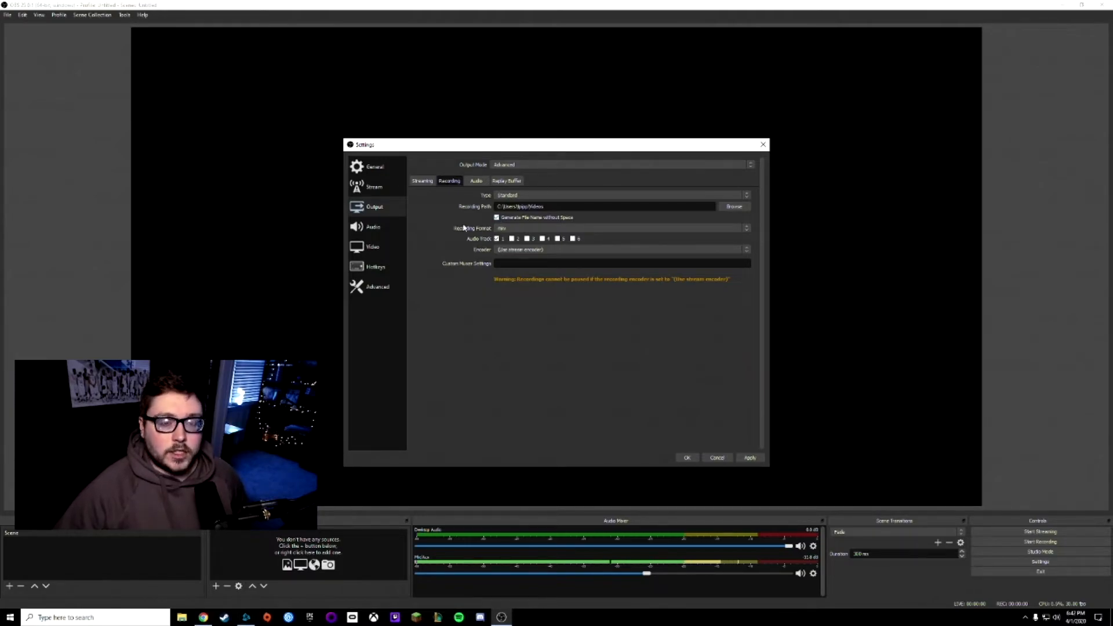
{"action": "left_click", "coordinate": [502, 230]}
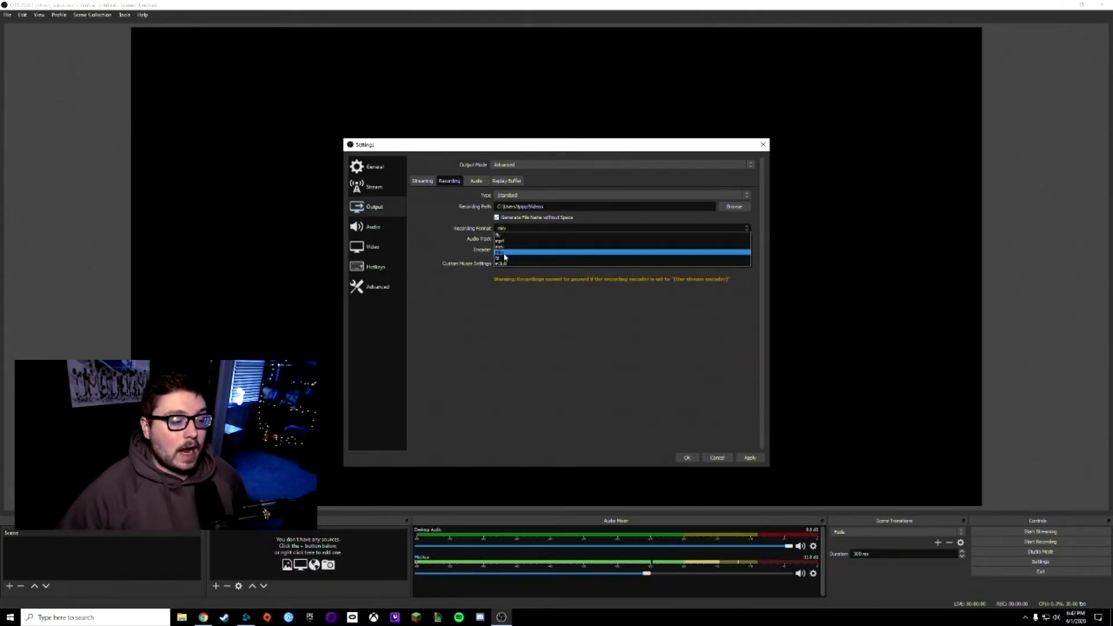
{"action": "left_click", "coordinate": [505, 253]}
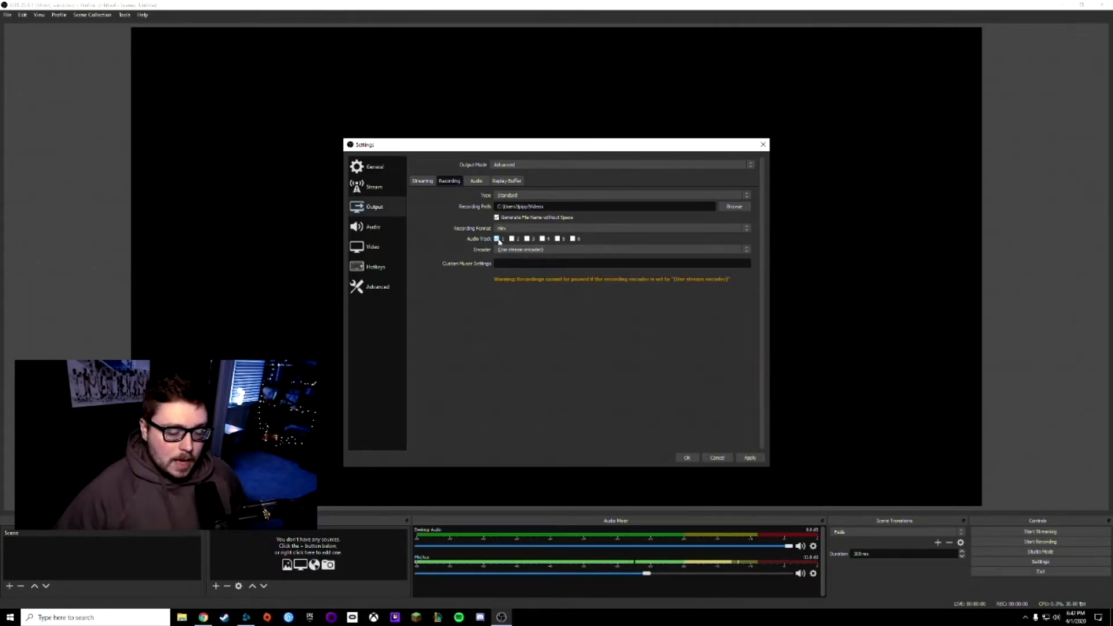
- Enable the additional recording audio tracks so that all six are included
{"action": "left_click", "coordinate": [511, 239]}
{"action": "left_click", "coordinate": [527, 238]}
{"action": "left_click", "coordinate": [542, 238]}
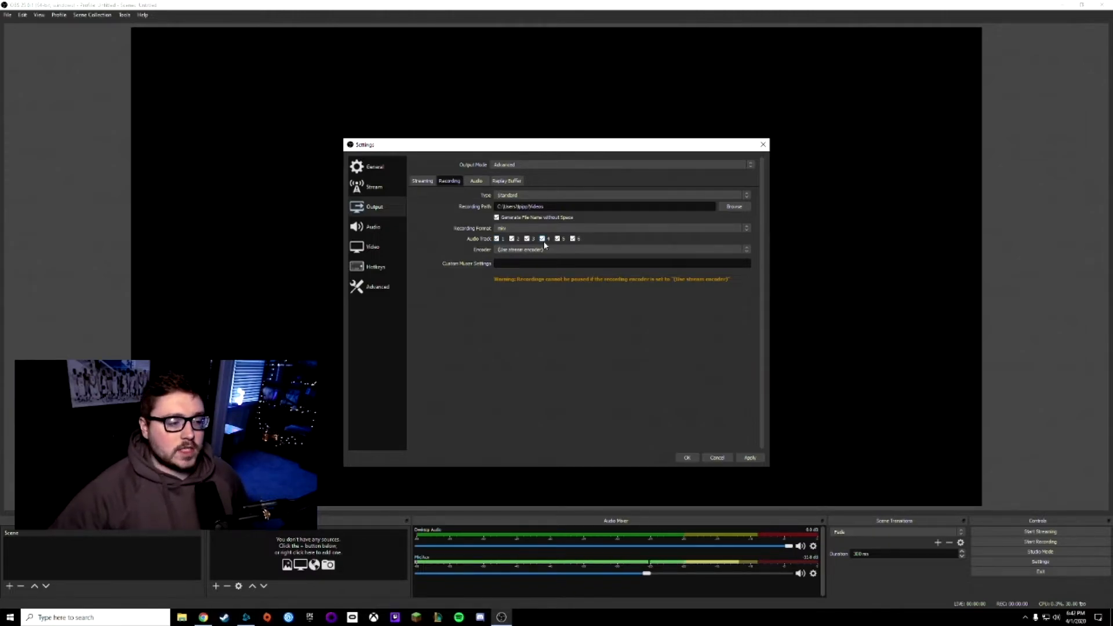
- Change the streaming encoder to NVIDIA NVENC H.264 (new)
{"action": "left_click", "coordinate": [477, 251]}
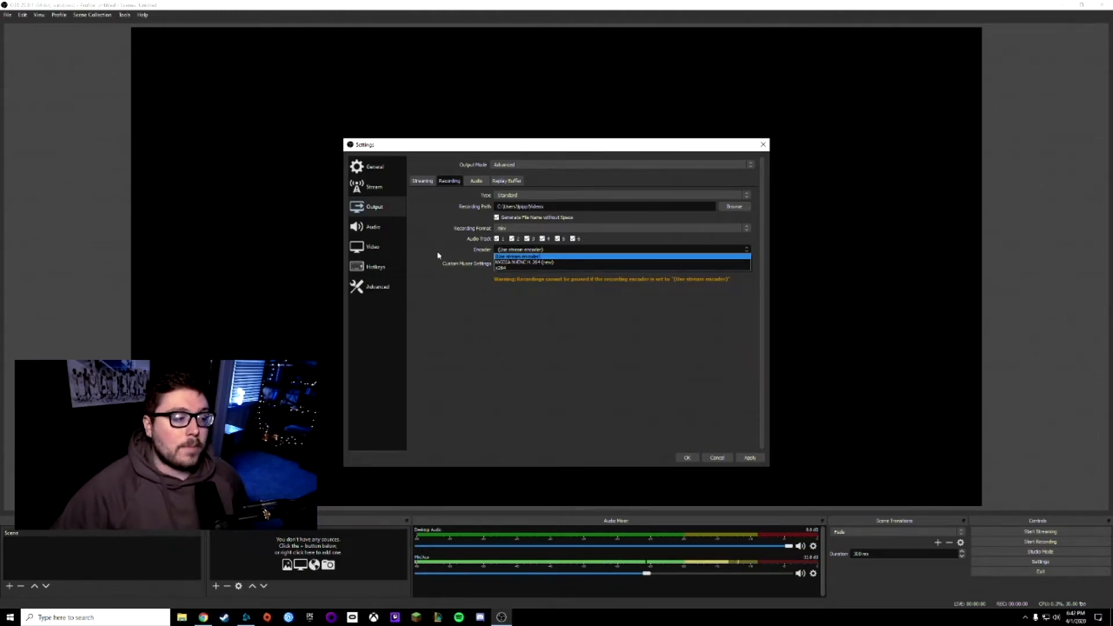
{"action": "left_click", "coordinate": [423, 180]}
{"action": "left_click", "coordinate": [527, 233]}
{"action": "left_click", "coordinate": [522, 248]}
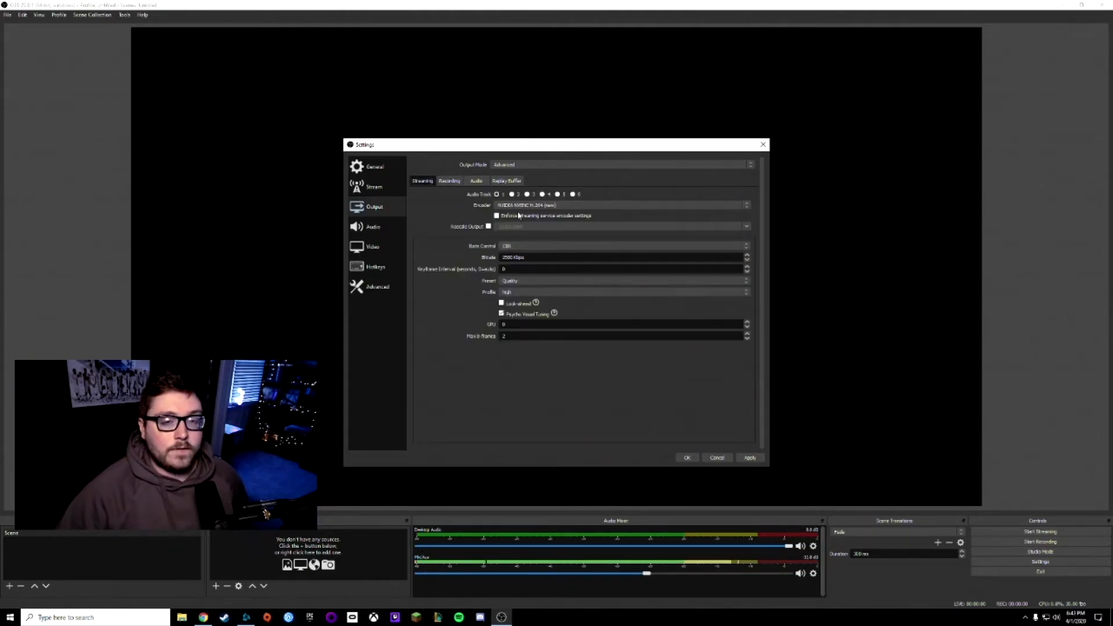
- Compare the available recording encoders with the encoder chosen for streaming
{"action": "key", "text": "ctrl+Tab"}
{"action": "left_click", "coordinate": [521, 249]}
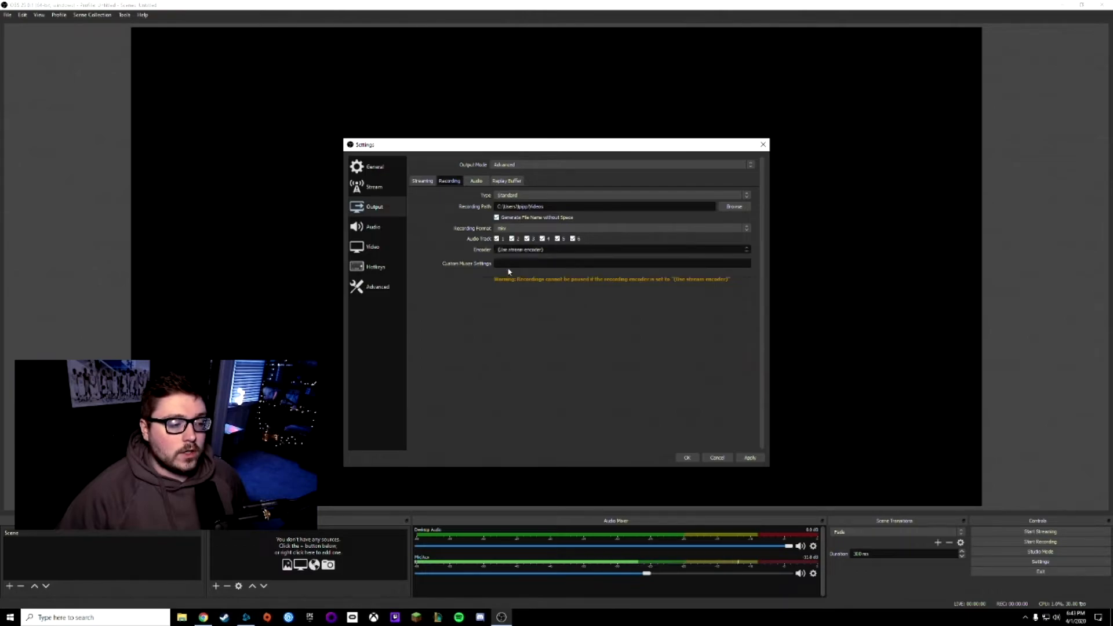
{"action": "left_click", "coordinate": [516, 277]}
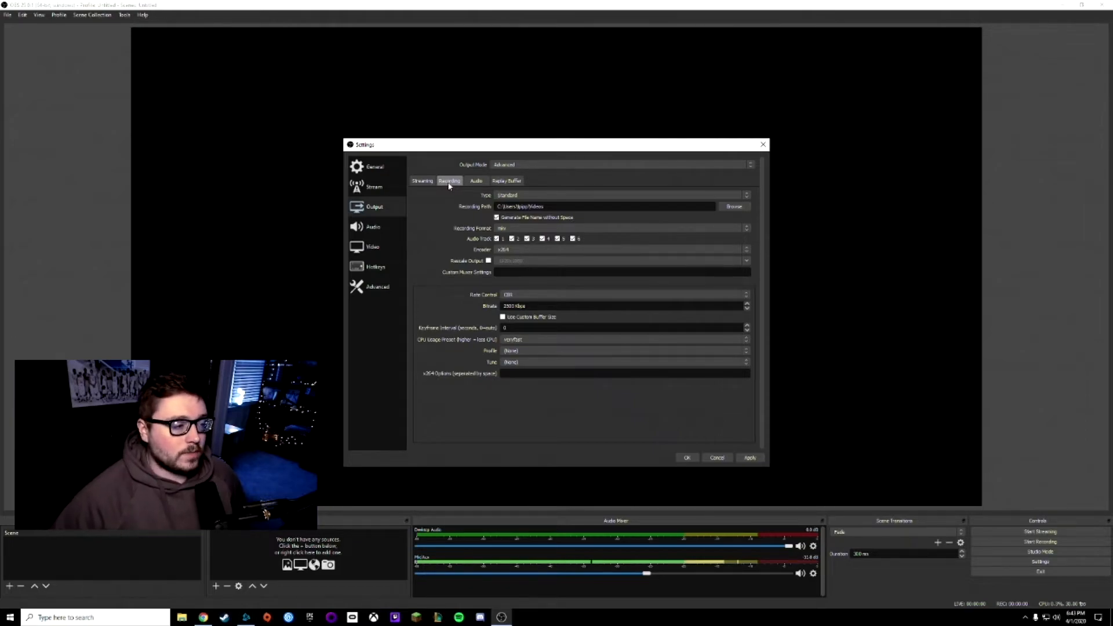
{"action": "scroll", "coordinate": [511, 251], "scroll_direction": "up", "scroll_amount": 1}
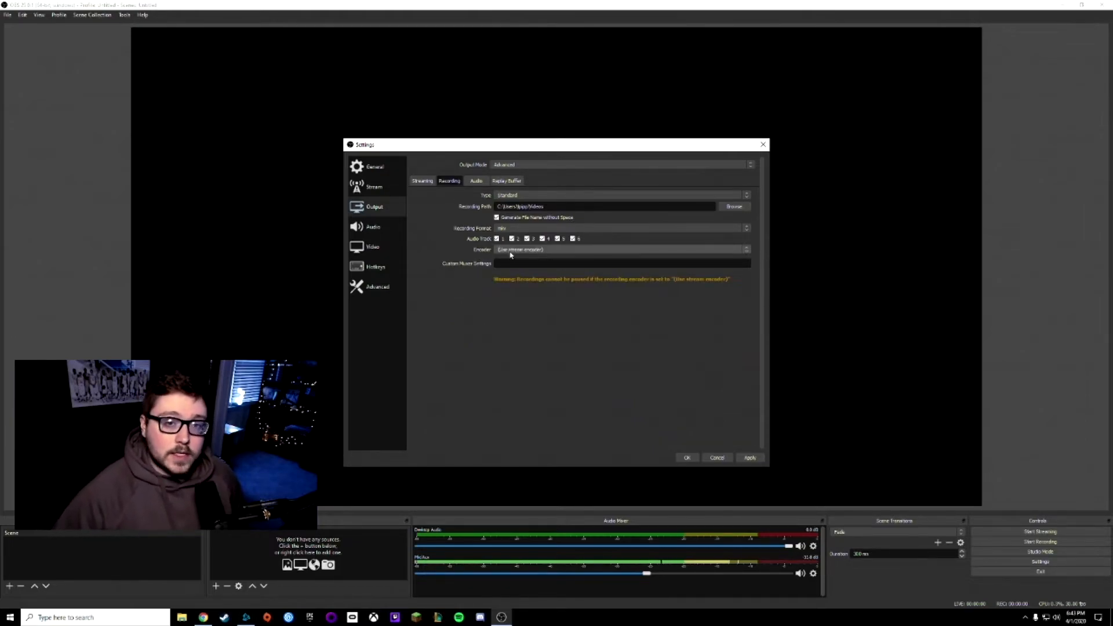
{"action": "left_click", "coordinate": [511, 253]}
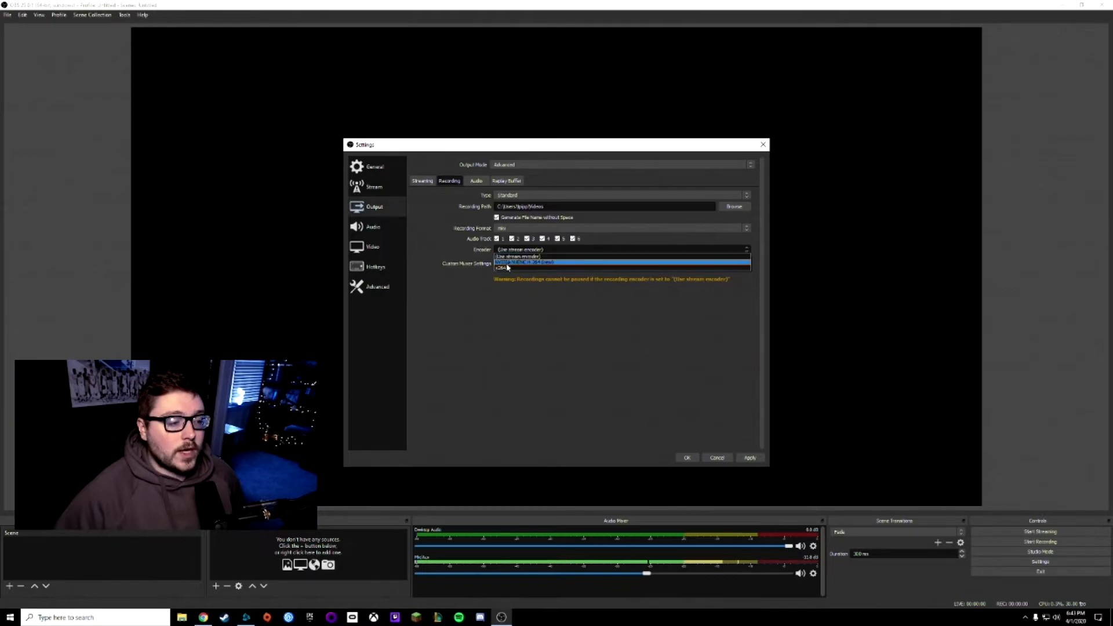
{"action": "left_click", "coordinate": [423, 181]}
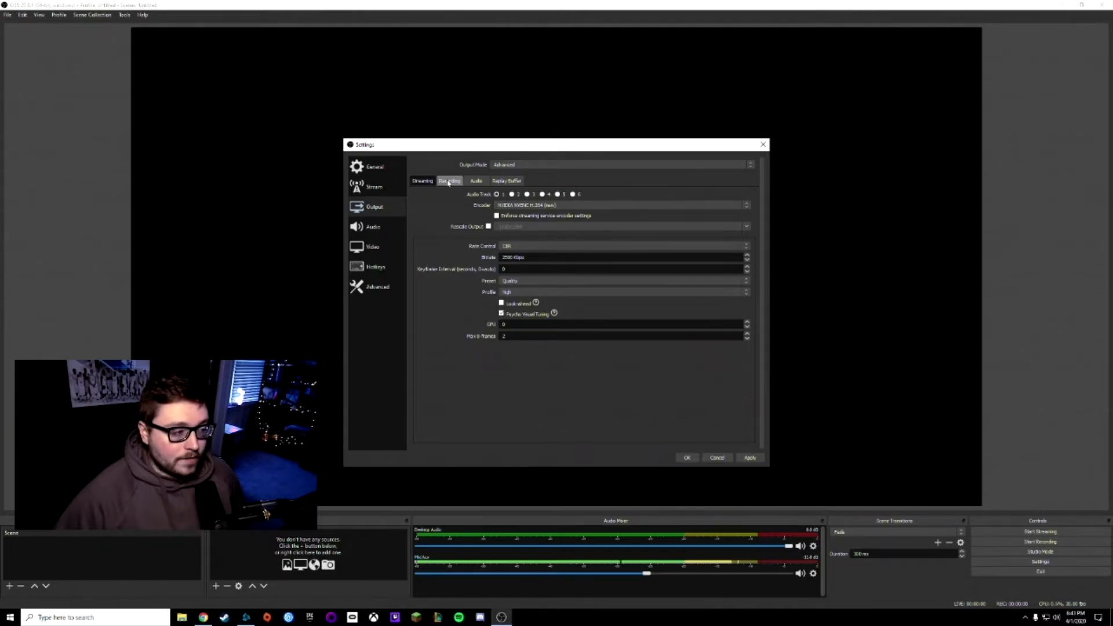
- Set the recording encoder to x264 with CBR rate control, without rescaling the output
{"action": "left_click", "coordinate": [449, 181]}
{"action": "left_click", "coordinate": [580, 249]}
{"action": "left_click", "coordinate": [522, 264]}
{"action": "left_click", "coordinate": [488, 261]}
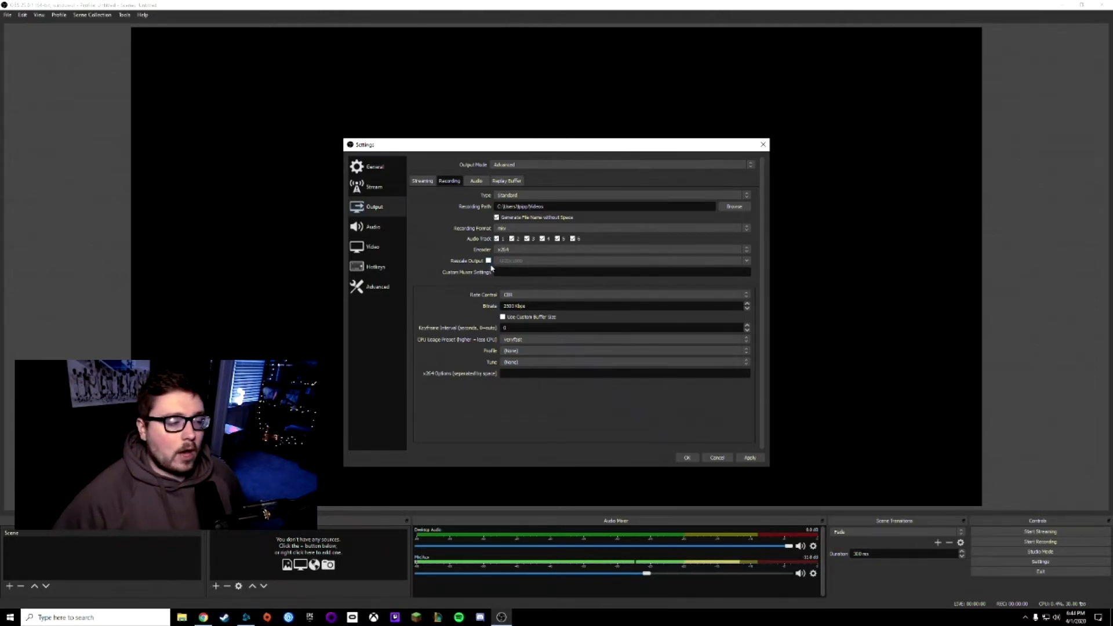
{"action": "left_click", "coordinate": [510, 295]}
{"action": "left_click", "coordinate": [481, 291]}
{"action": "left_click", "coordinate": [509, 296]}
{"action": "left_click", "coordinate": [477, 302]}
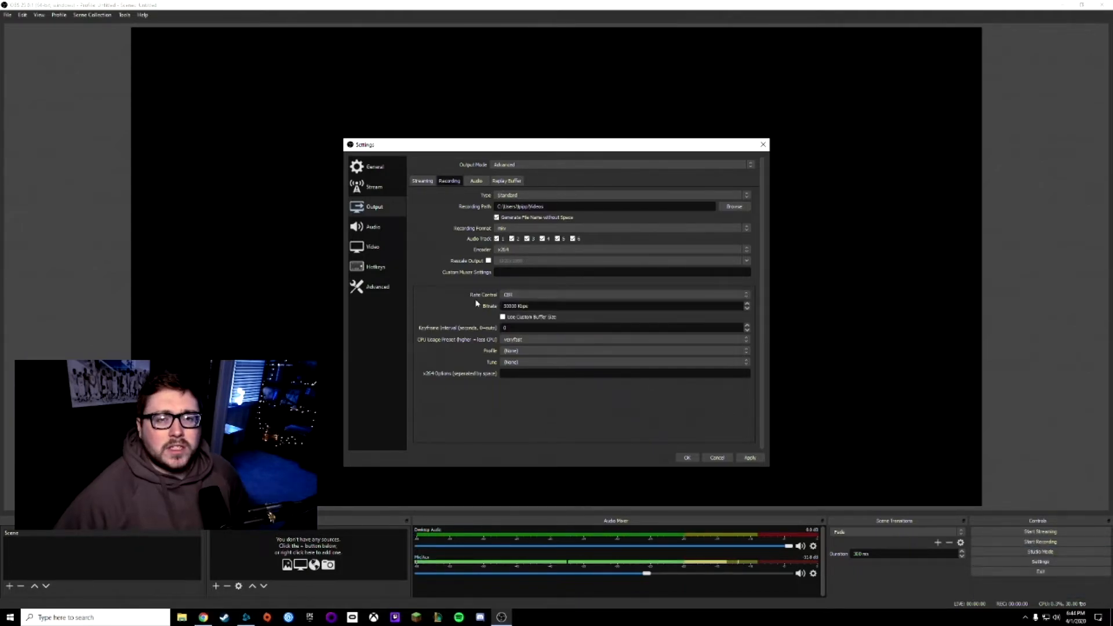
- Set the recording bitrate to 20000 Kbps and the keyframe interval to 2 seconds
{"action": "double_click", "coordinate": [518, 307]}
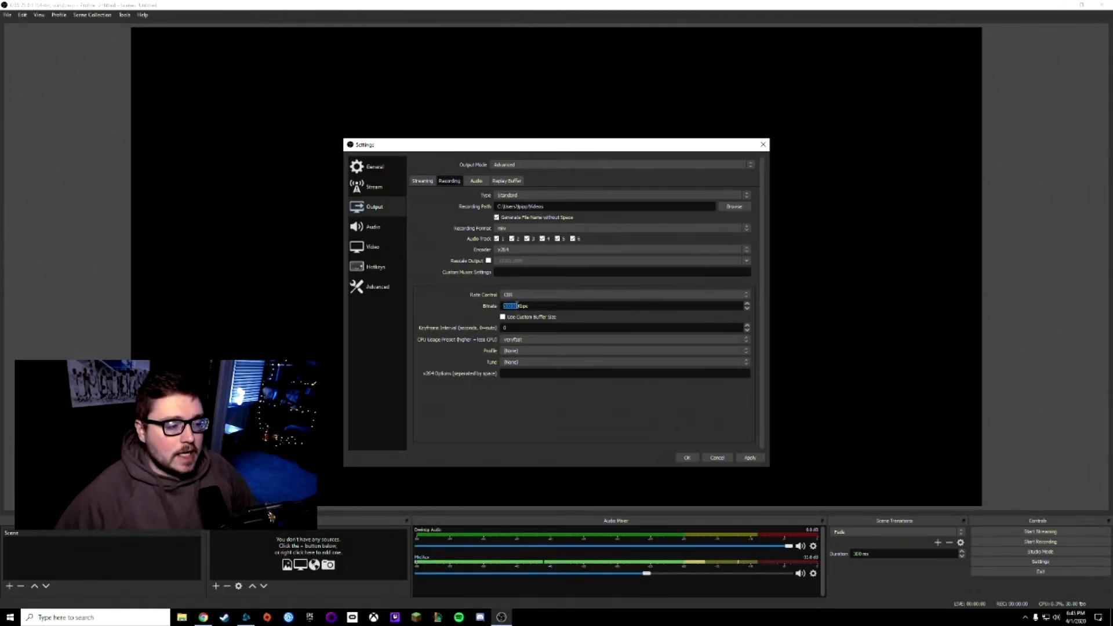
{"action": "type", "text": "30000"}
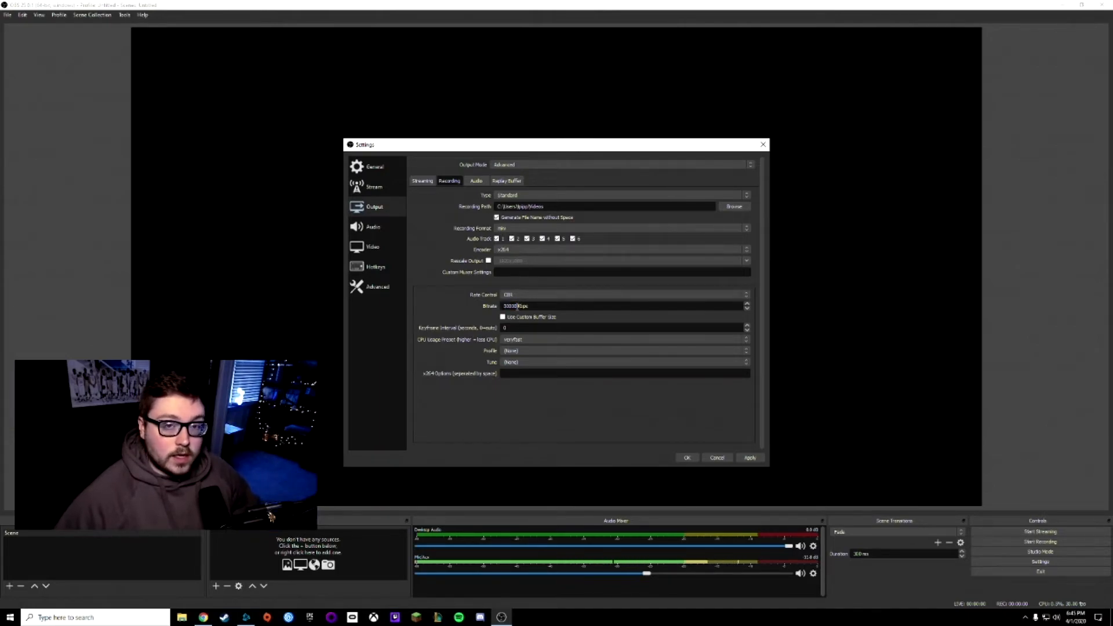
{"action": "left_click_drag", "start_coordinate": [518, 307], "coordinate": [502, 308]}
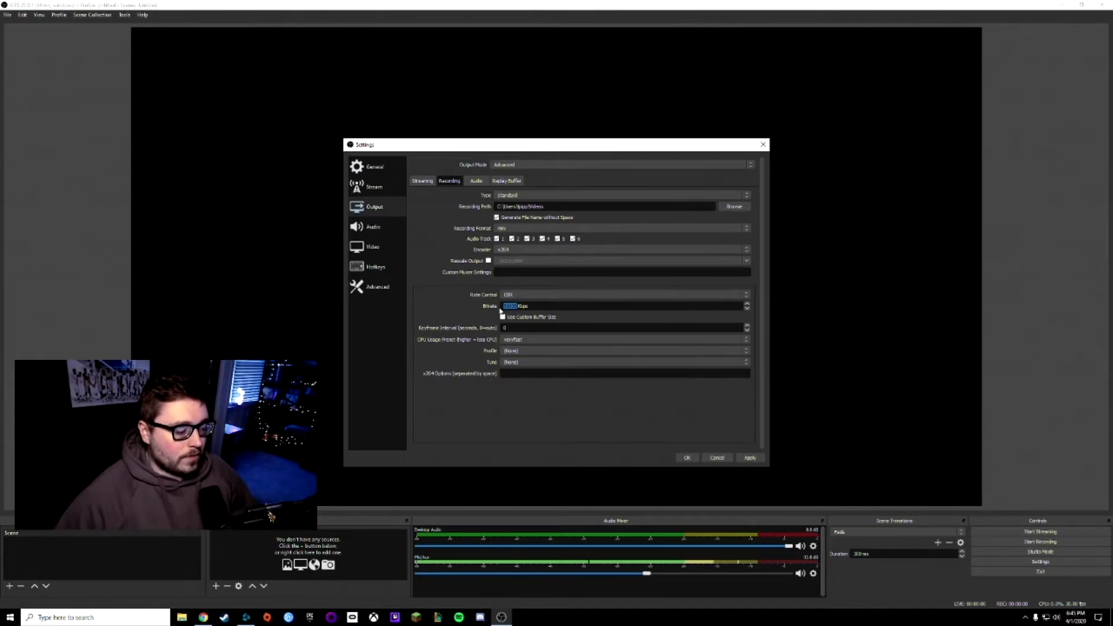
{"action": "type", "text": "20000"}
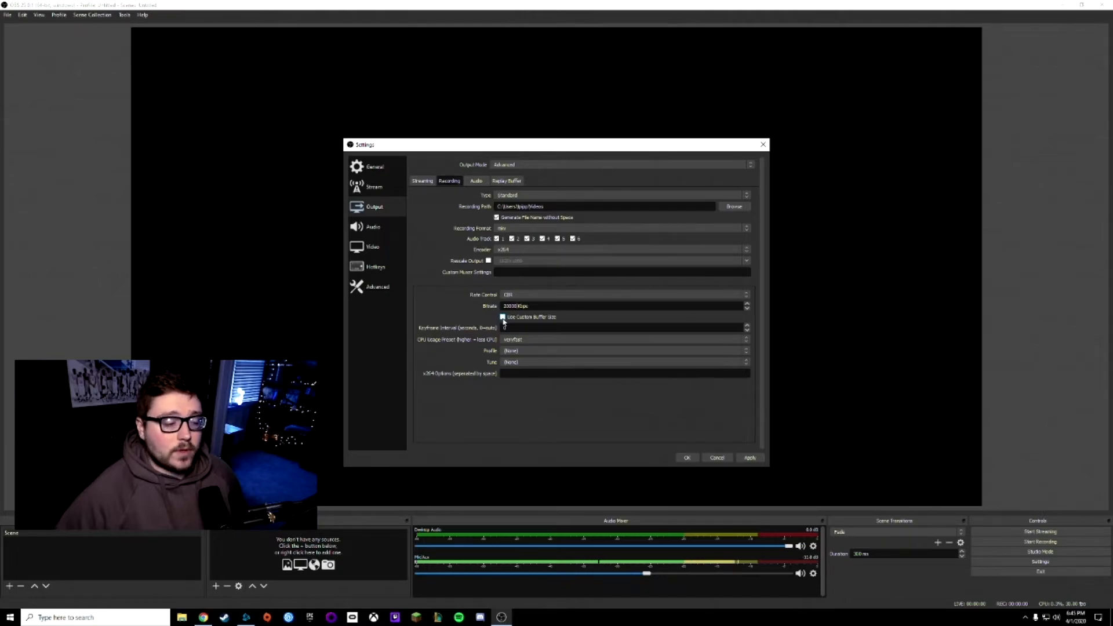
{"action": "left_click_drag", "start_coordinate": [545, 327], "coordinate": [458, 324]}
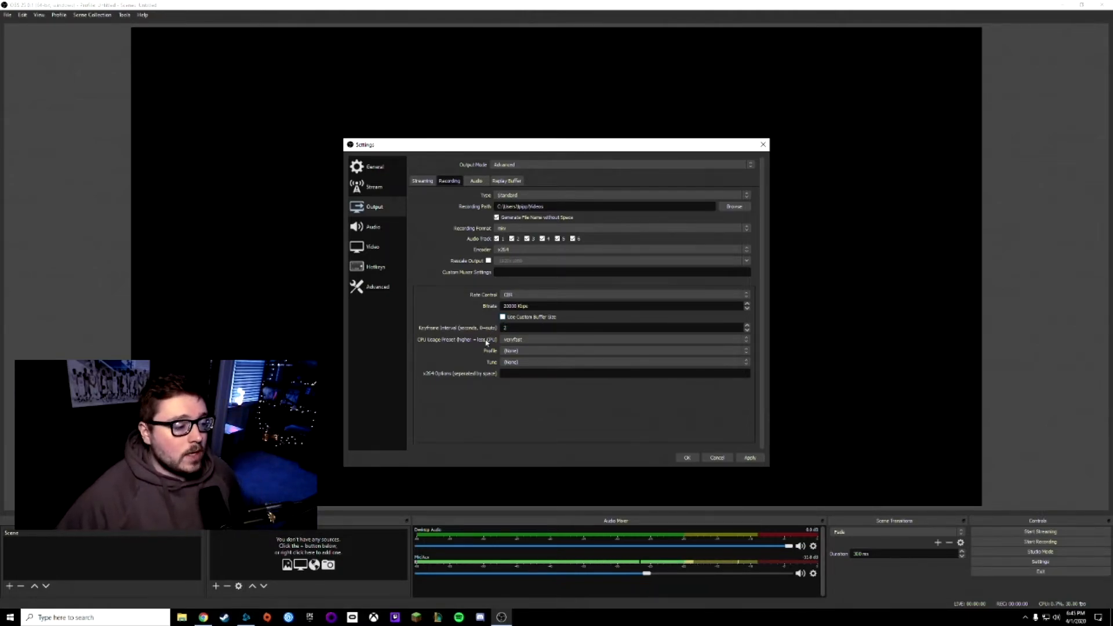
- Set the x264 recording encoder's CPU usage preset to veryfast and its profile to high, and go through the tune options
{"action": "left_click", "coordinate": [522, 340]}
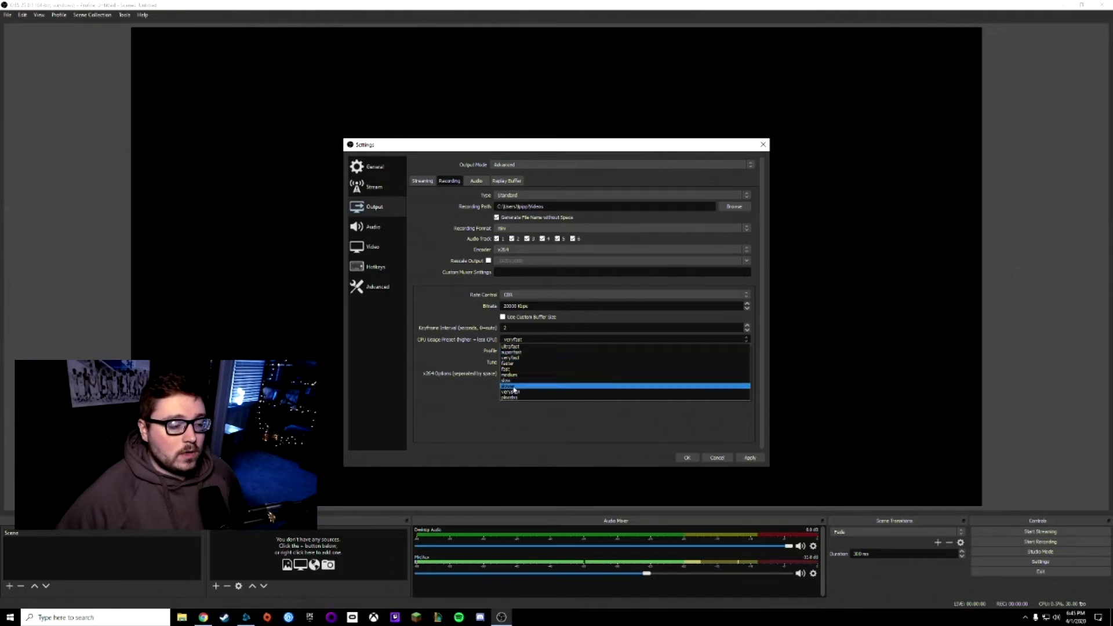
{"action": "left_click", "coordinate": [517, 359]}
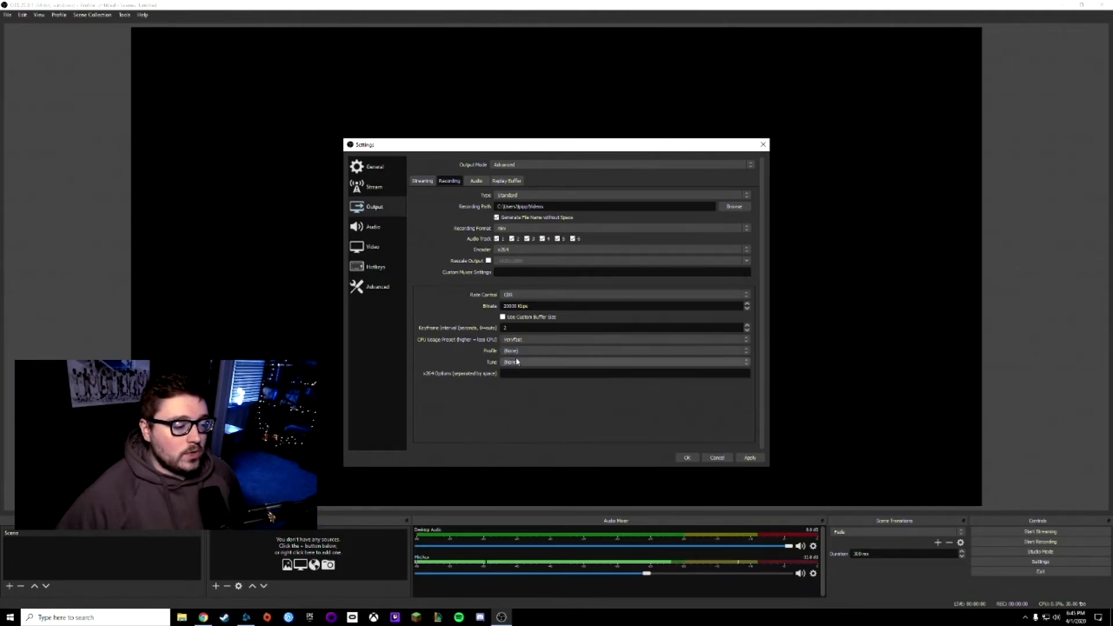
{"action": "left_click", "coordinate": [513, 354]}
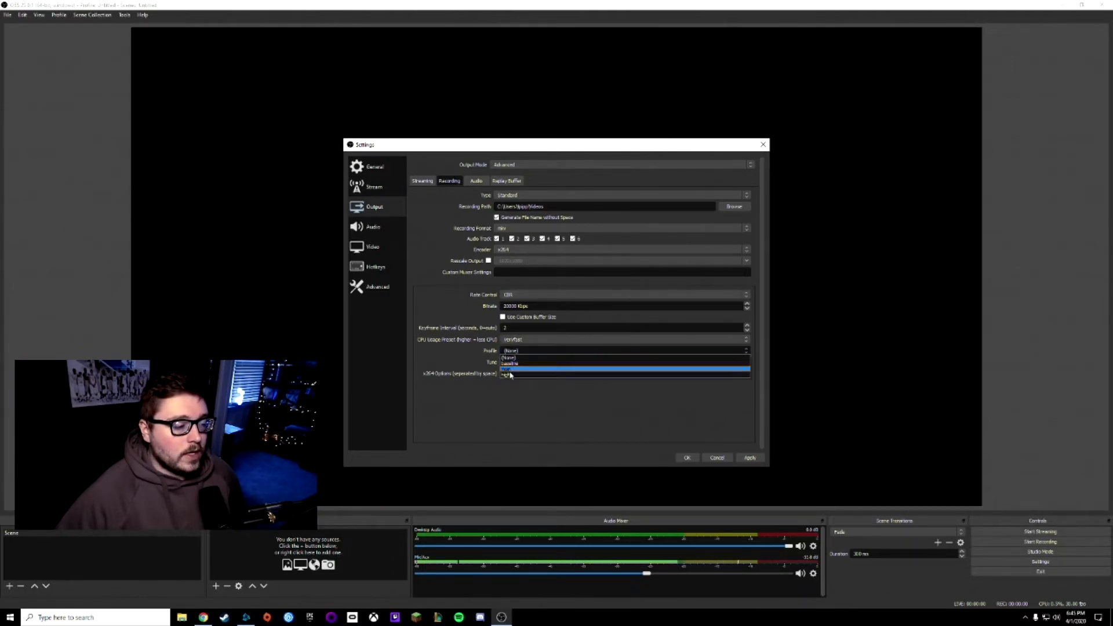
{"action": "left_click", "coordinate": [510, 372]}
{"action": "left_click", "coordinate": [509, 362]}
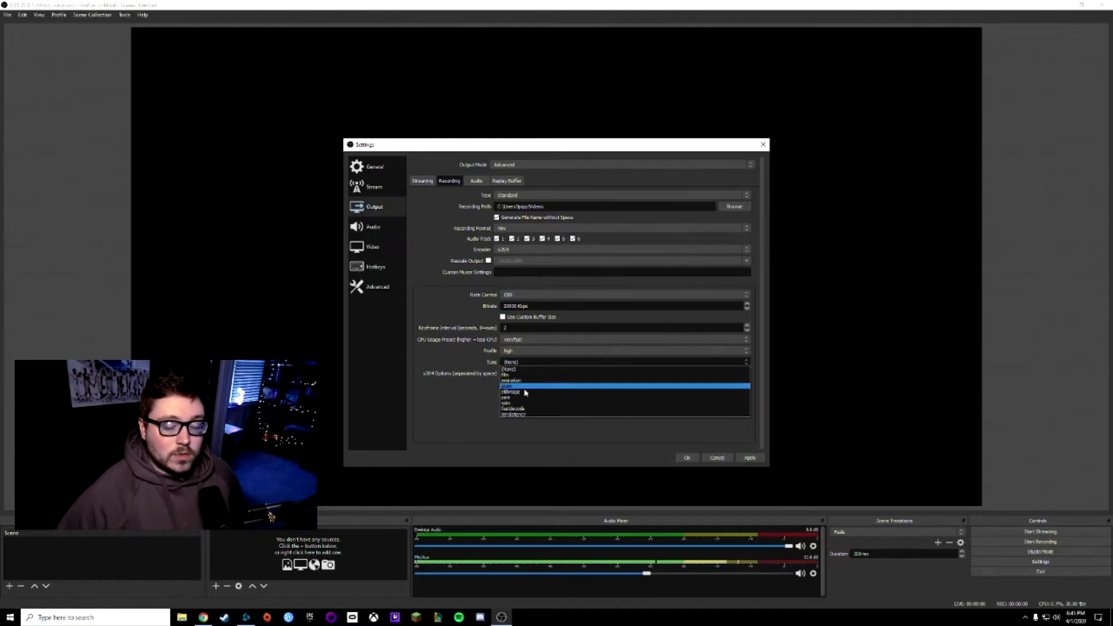
{"action": "left_click", "coordinate": [510, 375]}
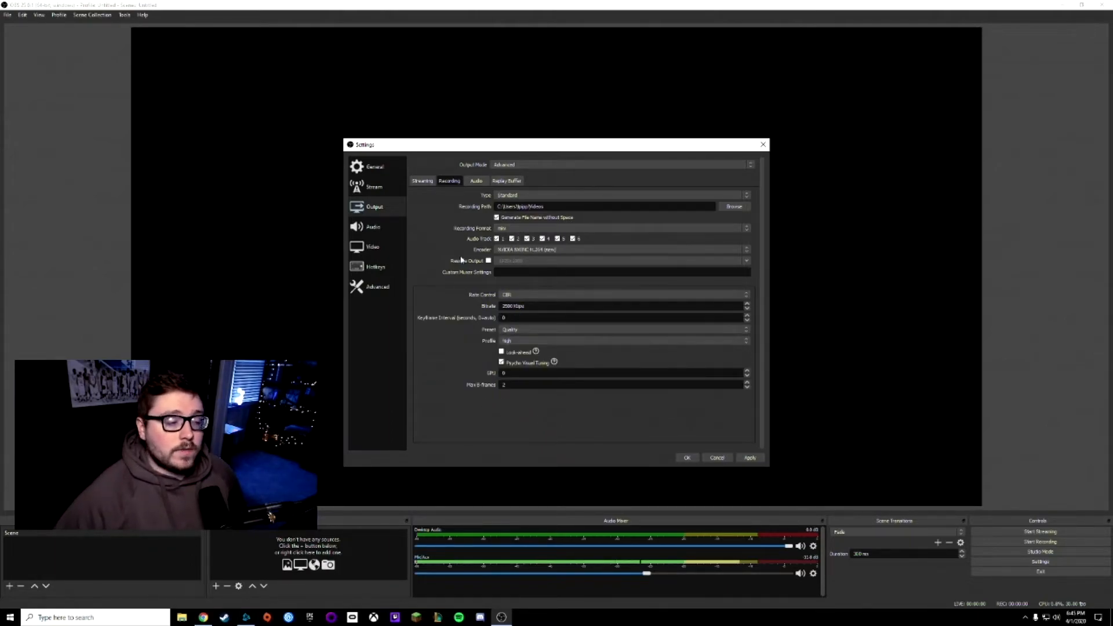
- Switch the recording encoder to NVIDIA NVENC H.264 (new) with a 20000 Kbps bitrate and a keyframe interval of 2 seconds
{"action": "double_click", "coordinate": [510, 305]}
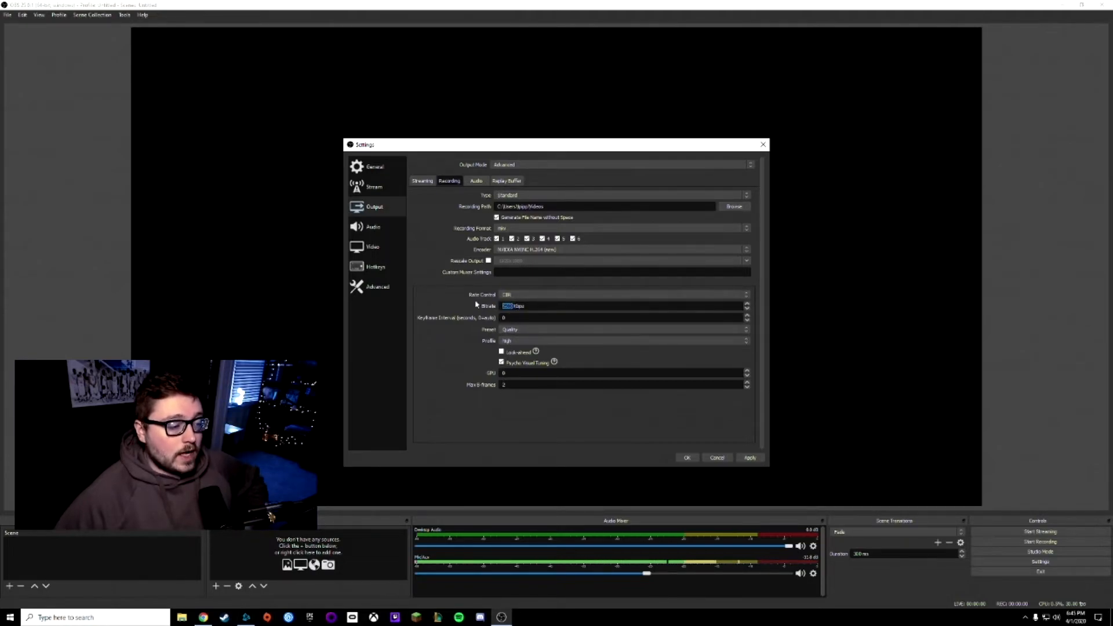
{"action": "type", "text": "20000"}
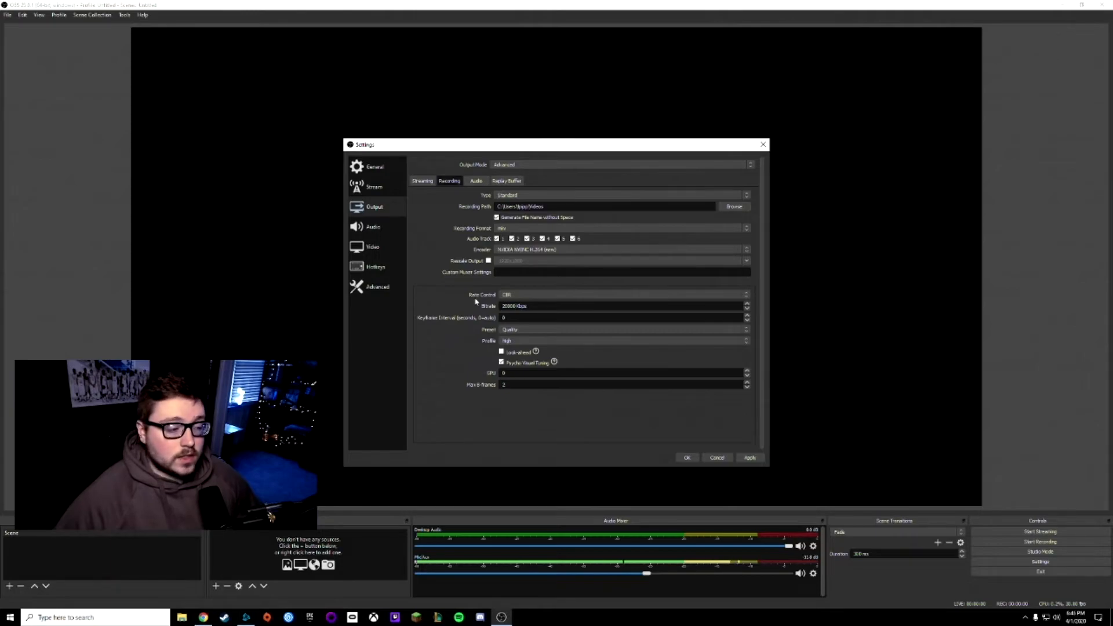
{"action": "type", "text": "2"}
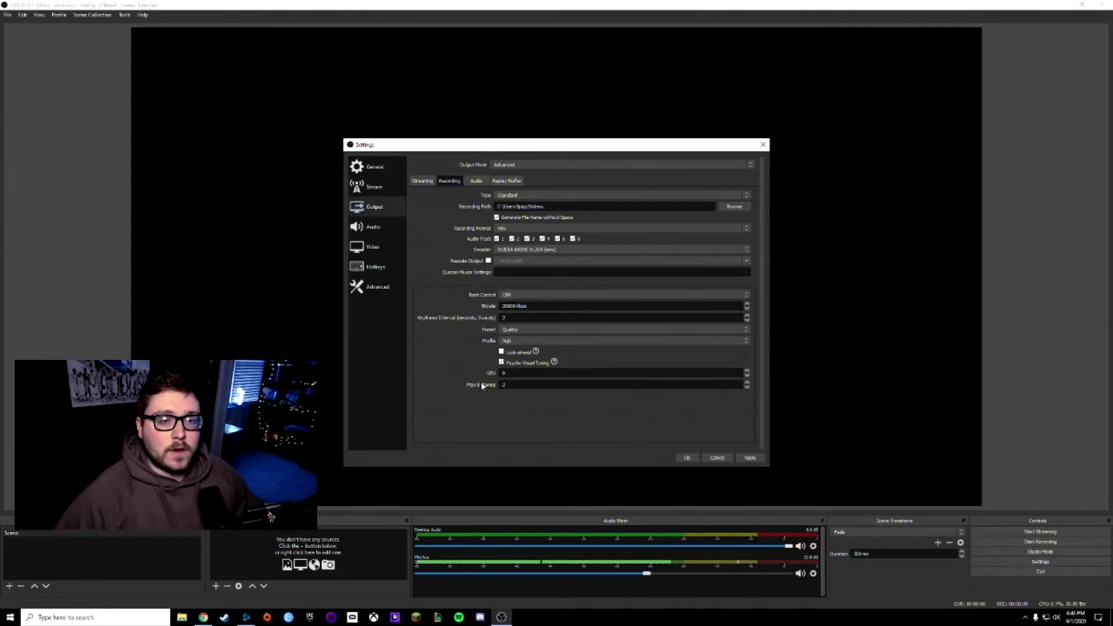
- Name output audio track 1 "Streaming"
{"action": "left_click", "coordinate": [477, 181]}
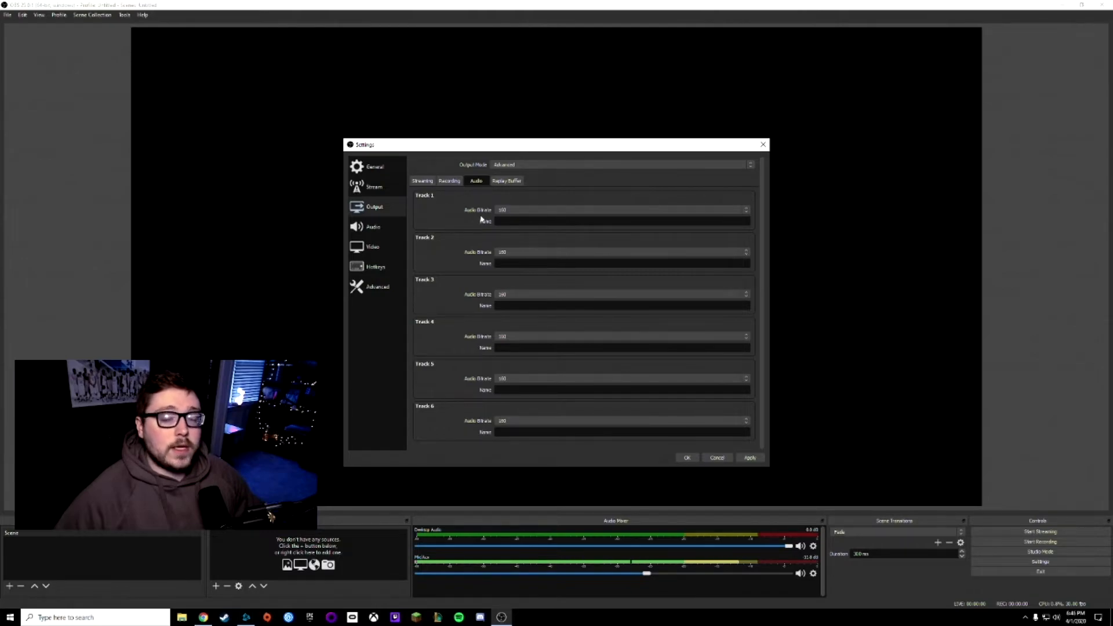
{"action": "left_click", "coordinate": [519, 223]}
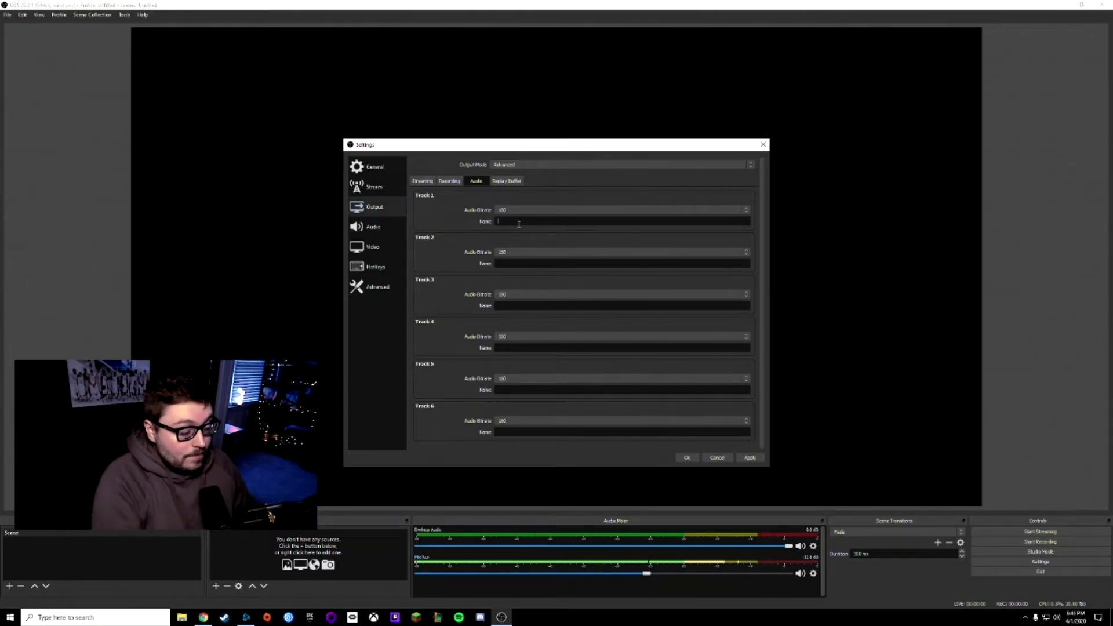
{"action": "type", "text": "Streaming"}
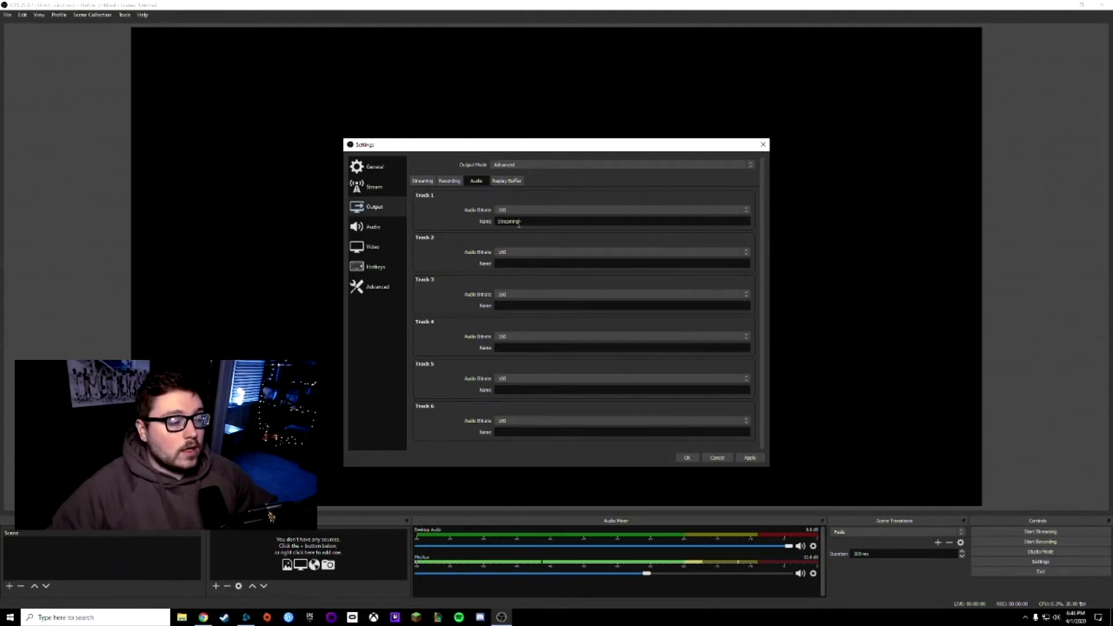
- Set the audio bitrate of output tracks 2 through 6 to 320
{"action": "left_click", "coordinate": [506, 253]}
{"action": "left_click", "coordinate": [509, 287]}
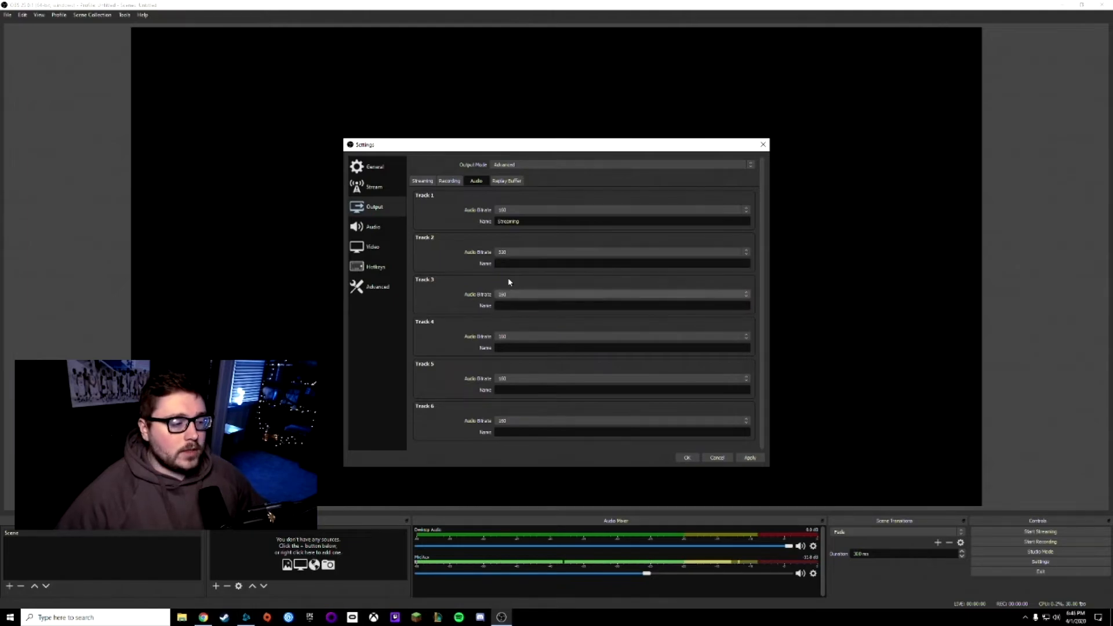
{"action": "left_click", "coordinate": [509, 294]}
{"action": "left_click", "coordinate": [508, 348]}
{"action": "left_click", "coordinate": [506, 336]}
{"action": "left_click", "coordinate": [506, 391]}
{"action": "left_click", "coordinate": [506, 378]}
{"action": "left_click", "coordinate": [508, 431]}
{"action": "left_click", "coordinate": [508, 421]}
{"action": "left_click", "coordinate": [508, 467]}
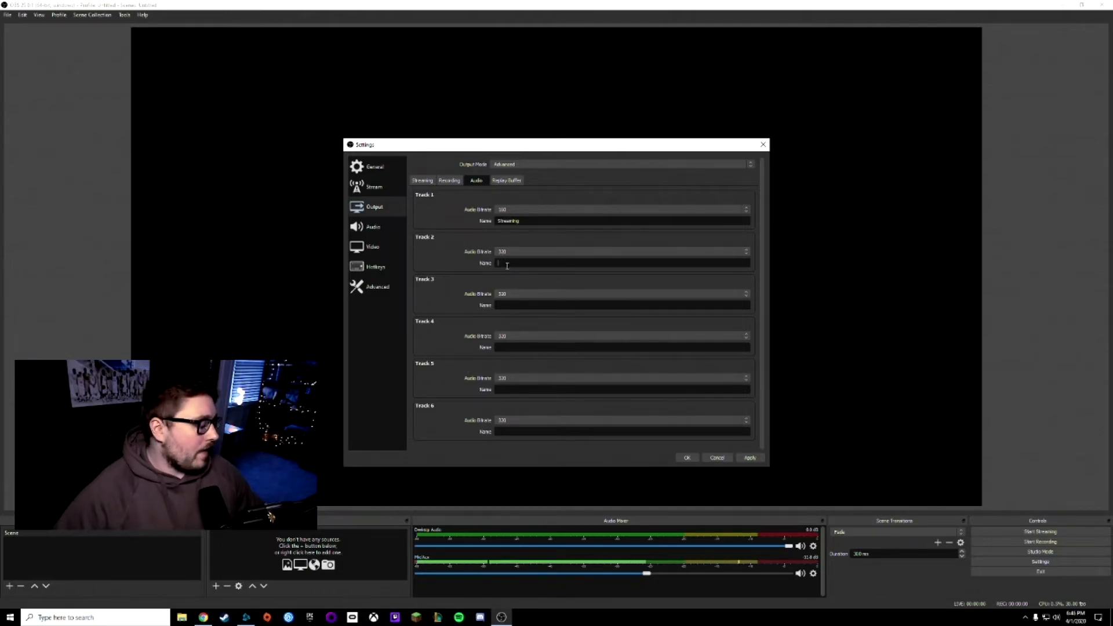
- Name audio track 2 "Game/Mic", track 3 "Game" and track 4 "Mic"
{"action": "type", "text": "Game/"}
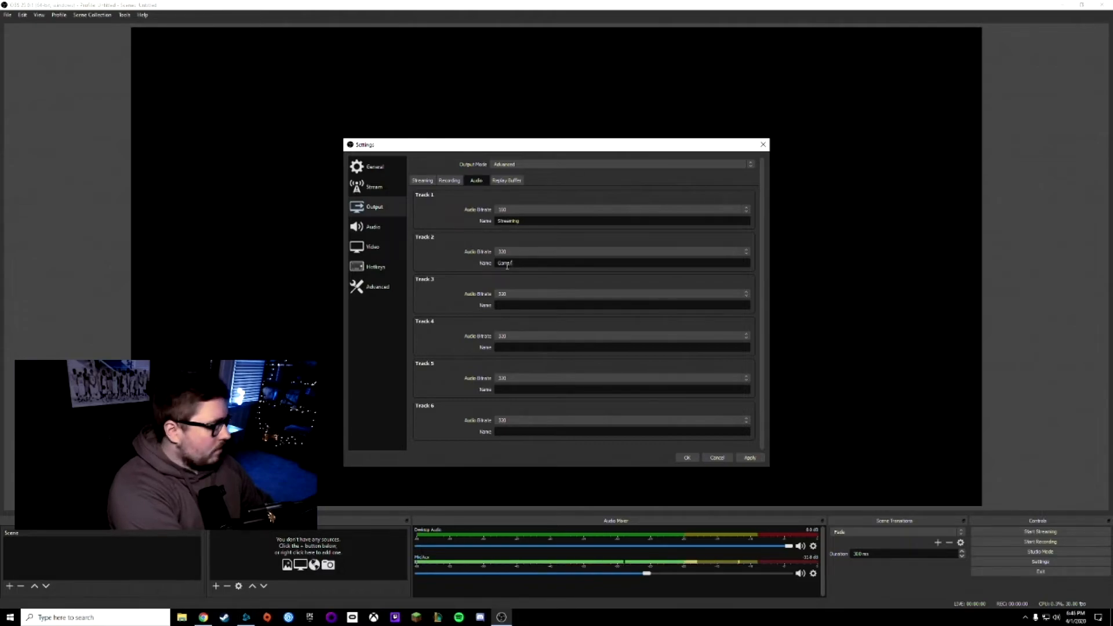
{"action": "type", "text": "Mic"}
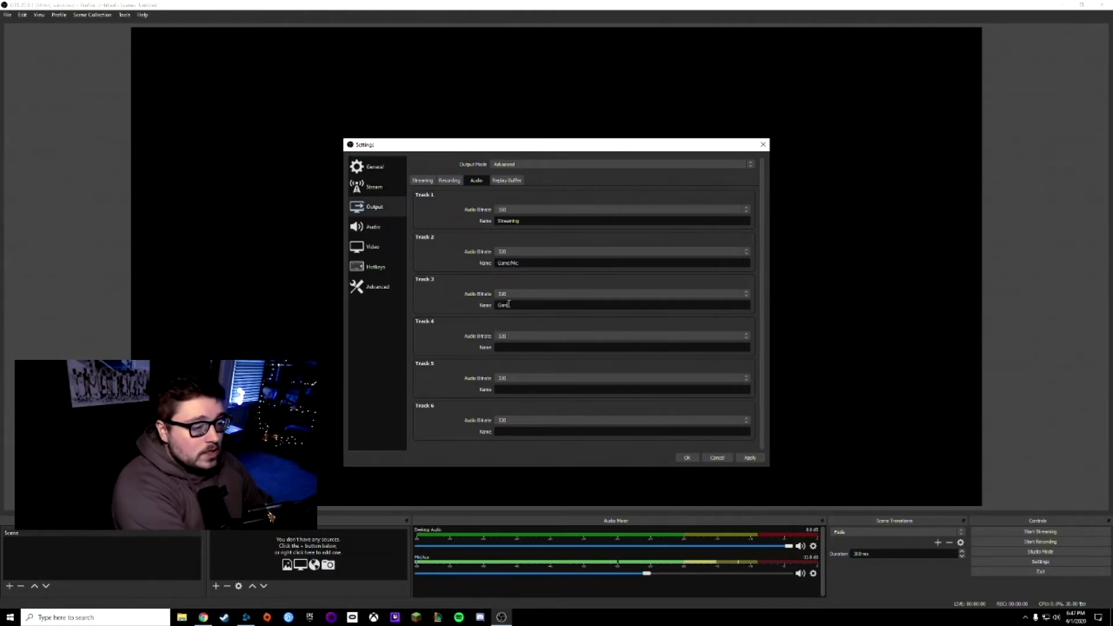
{"action": "left_click", "coordinate": [519, 349]}
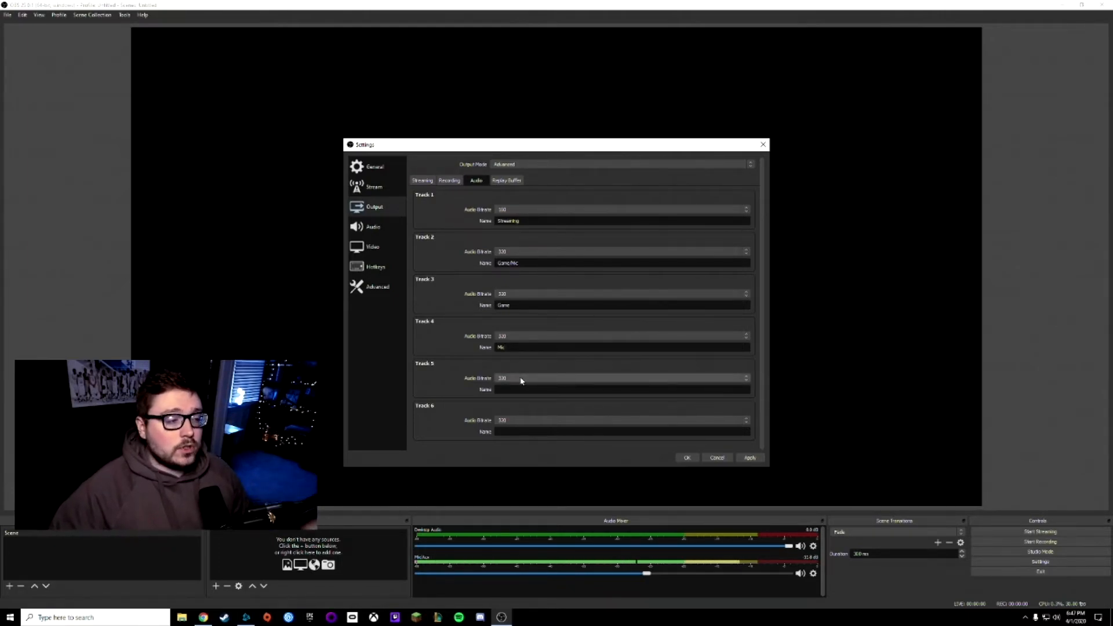
- Enable the replay buffer to check its options and disable it again
{"action": "left_click", "coordinate": [507, 180]}
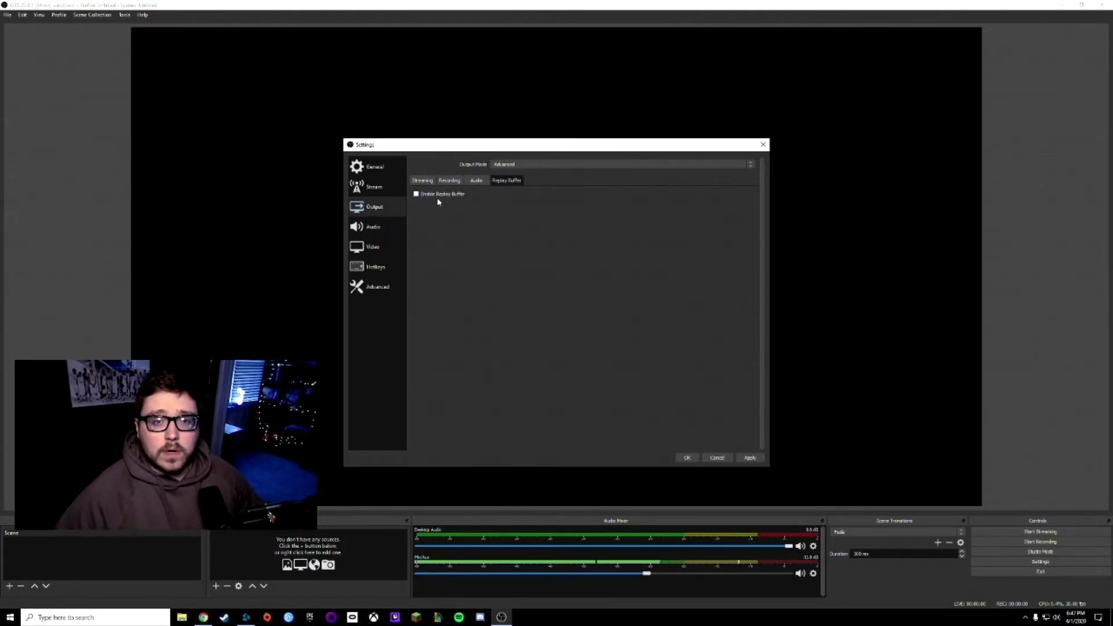
{"action": "left_click", "coordinate": [416, 194]}
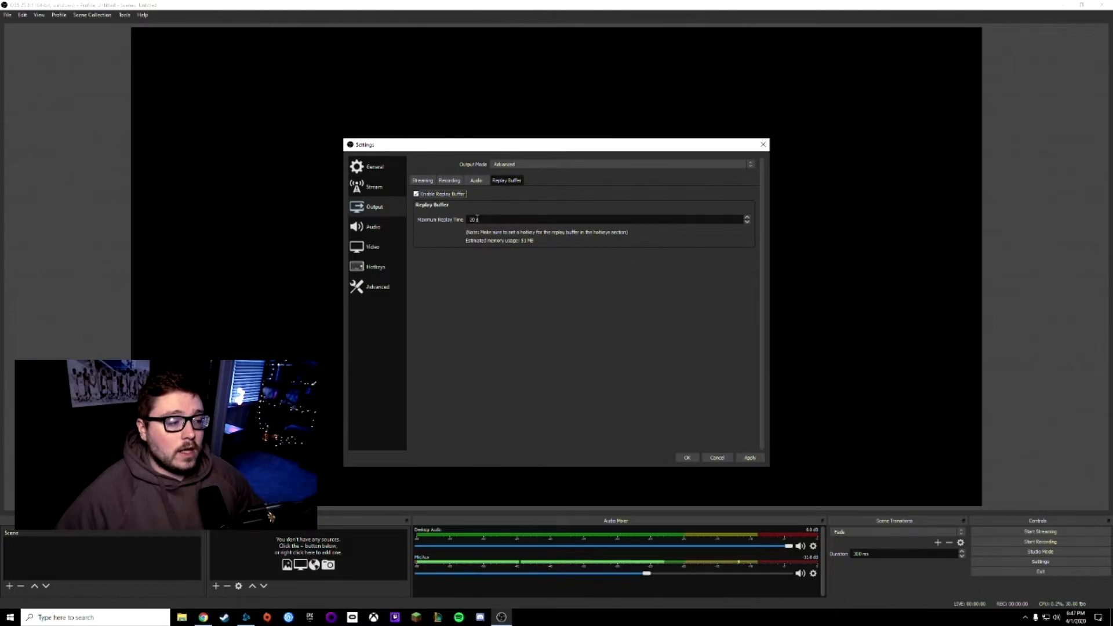
{"action": "left_click", "coordinate": [415, 194]}
- Keep the audio sample rate at 44.1 kHz and the channels on Stereo, and review the remaining audio settings
{"action": "left_click", "coordinate": [373, 227]}
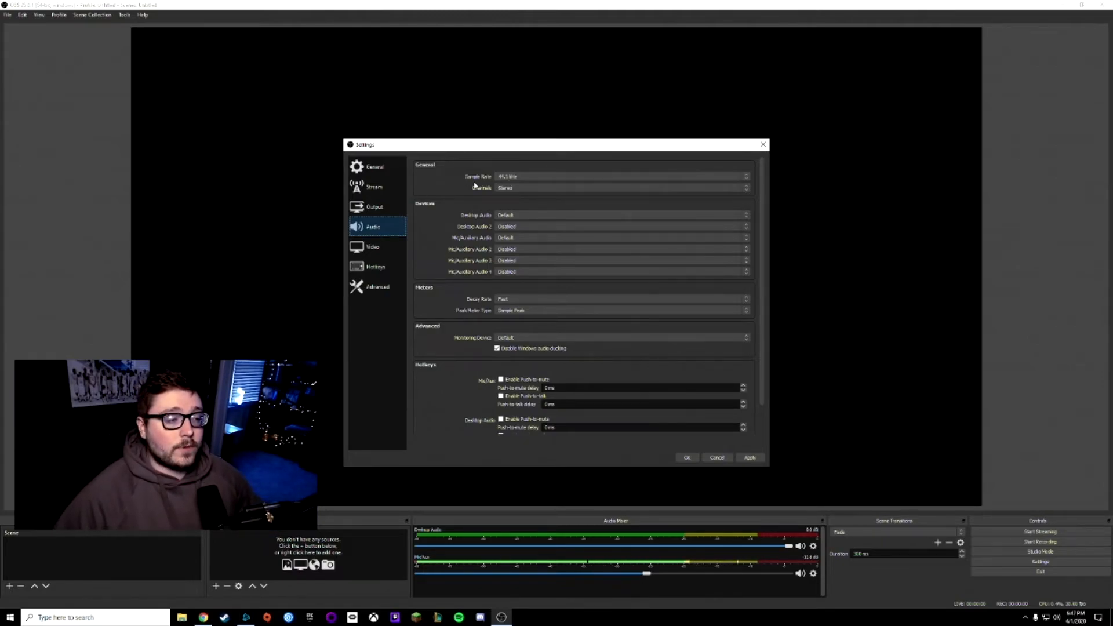
{"action": "left_click", "coordinate": [505, 178]}
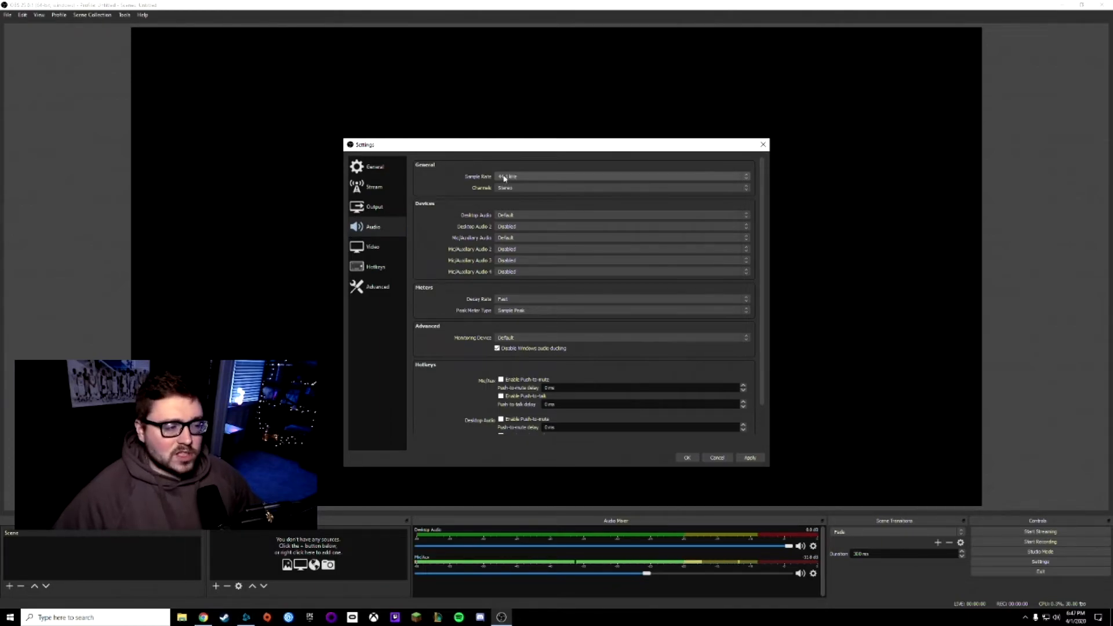
{"action": "left_click", "coordinate": [508, 190]}
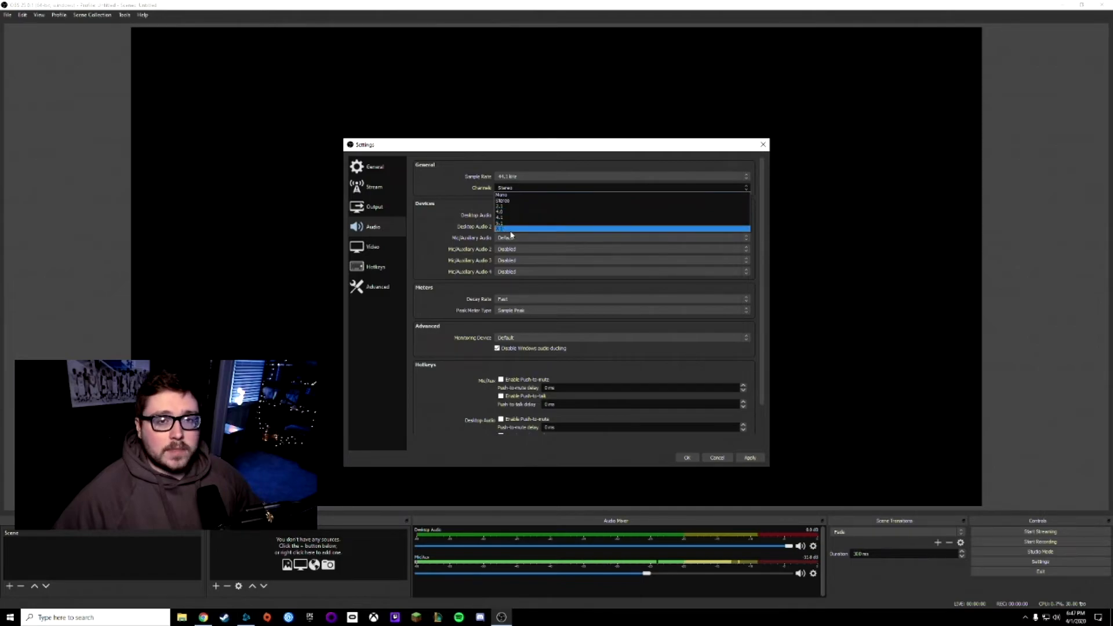
{"action": "left_click", "coordinate": [503, 200]}
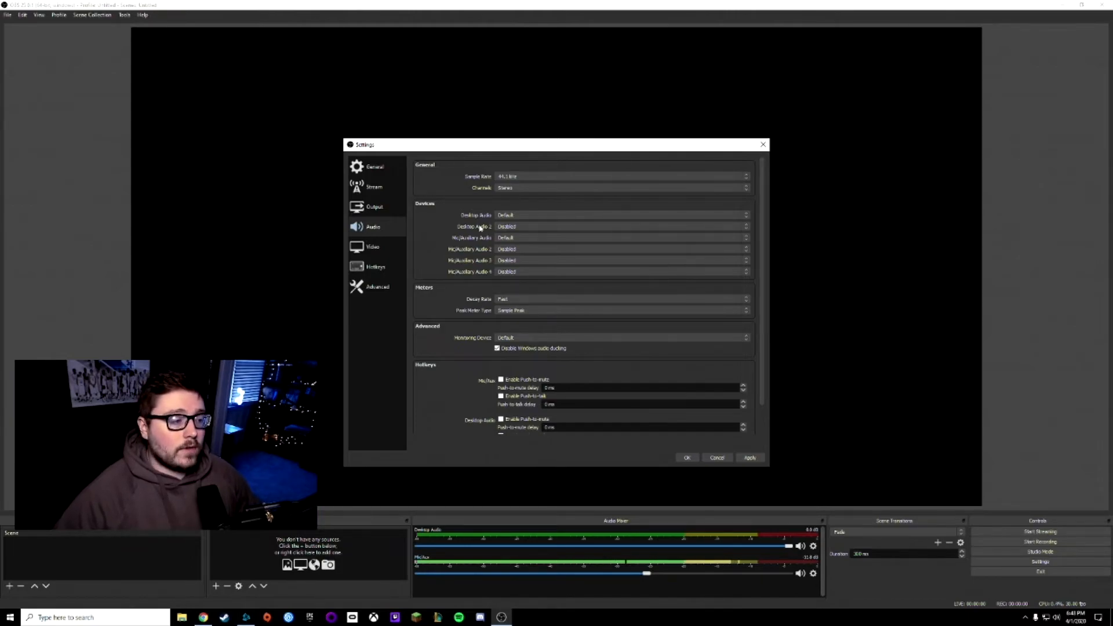
{"action": "scroll", "coordinate": [509, 222], "scroll_direction": "down", "scroll_amount": 1}
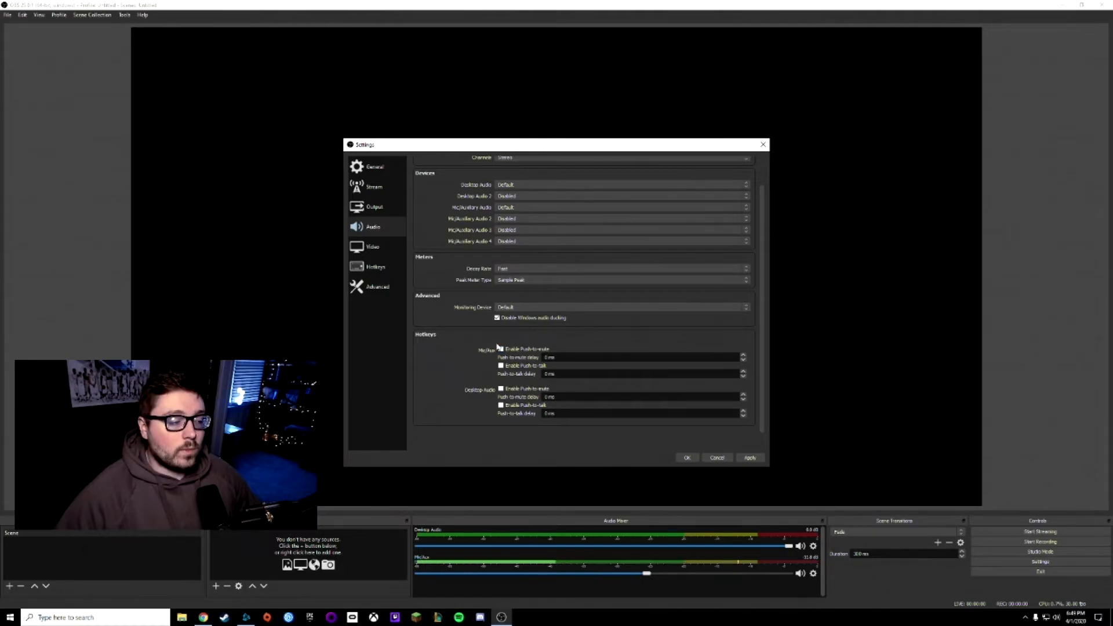
- Set the output resolution to 1280x720 and the downscale filter to Bicubic (Sharpened scaling, 16 samples) in the video settings
{"action": "left_click", "coordinate": [385, 253]}
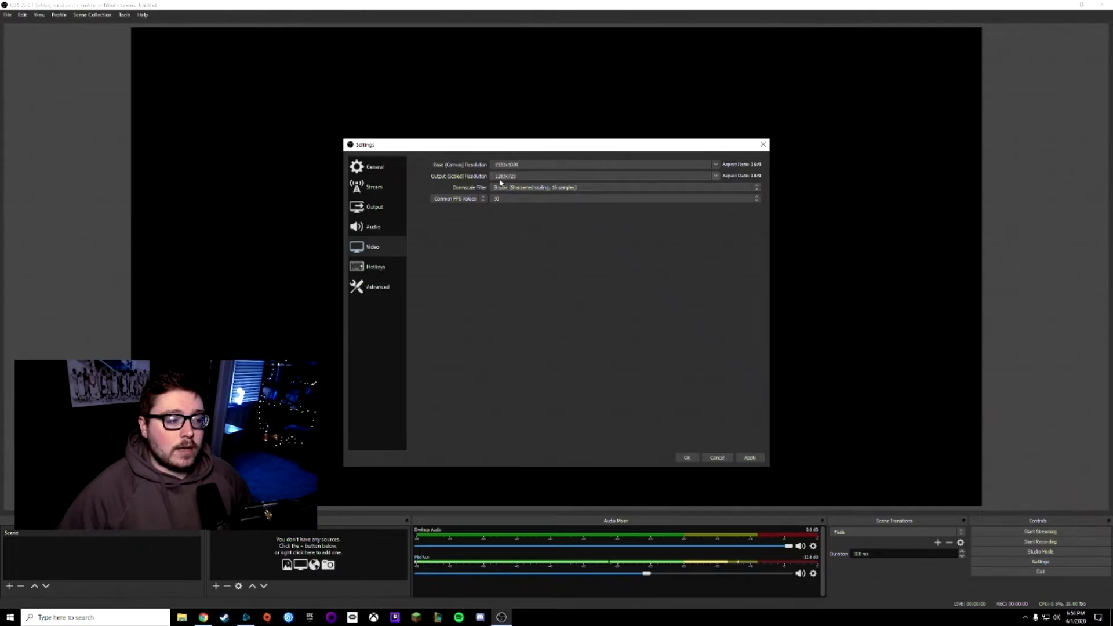
{"action": "left_click", "coordinate": [717, 177]}
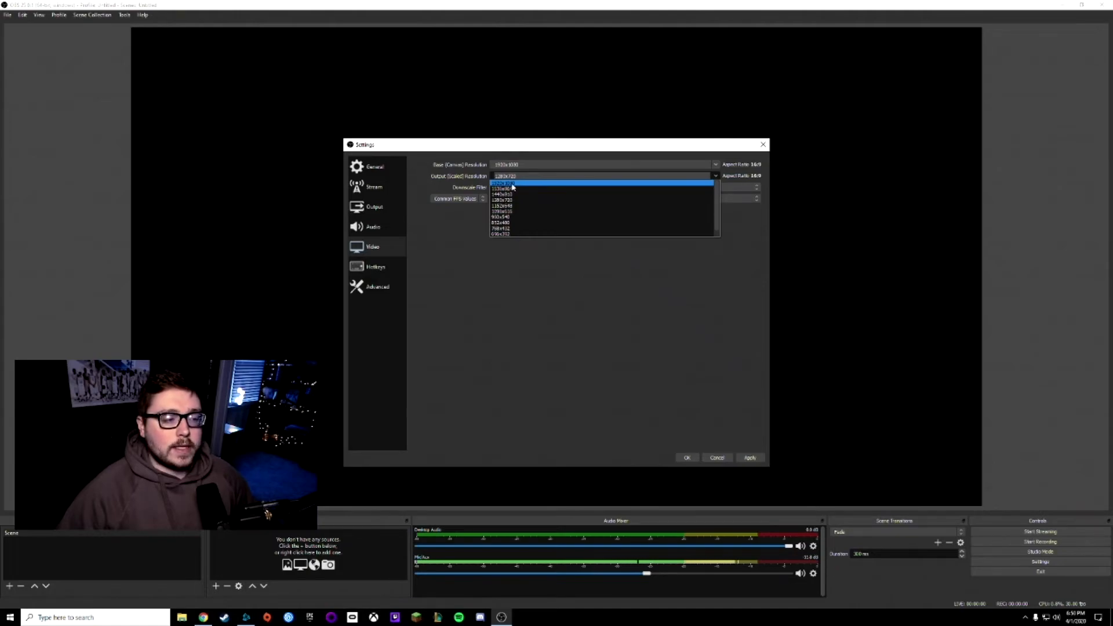
{"action": "left_click", "coordinate": [502, 199]}
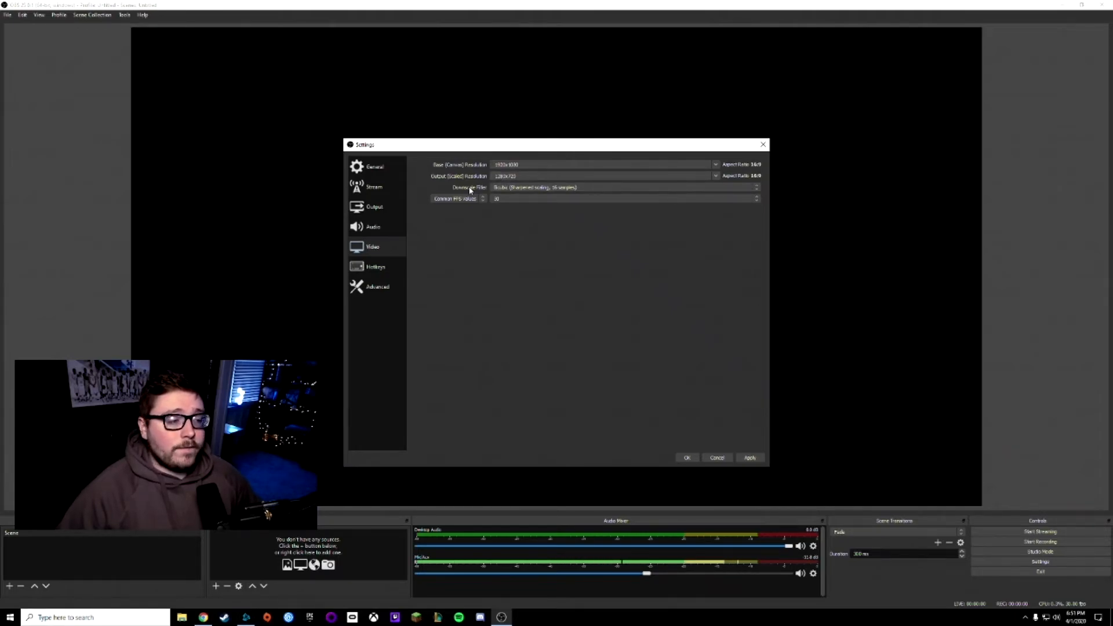
{"action": "left_click", "coordinate": [496, 187]}
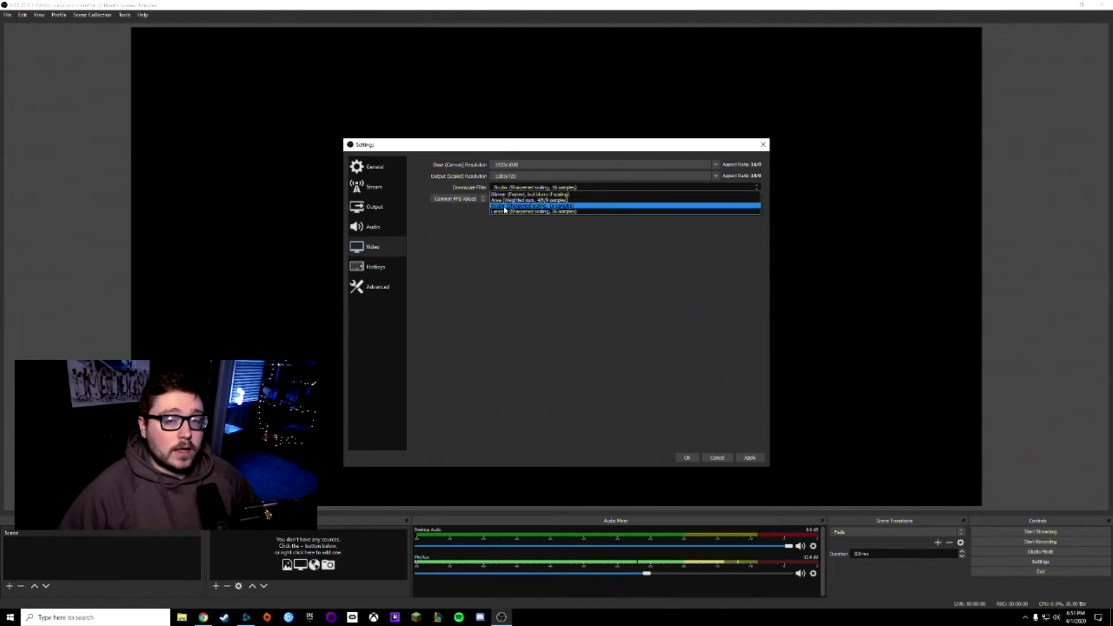
{"action": "left_click", "coordinate": [505, 210]}
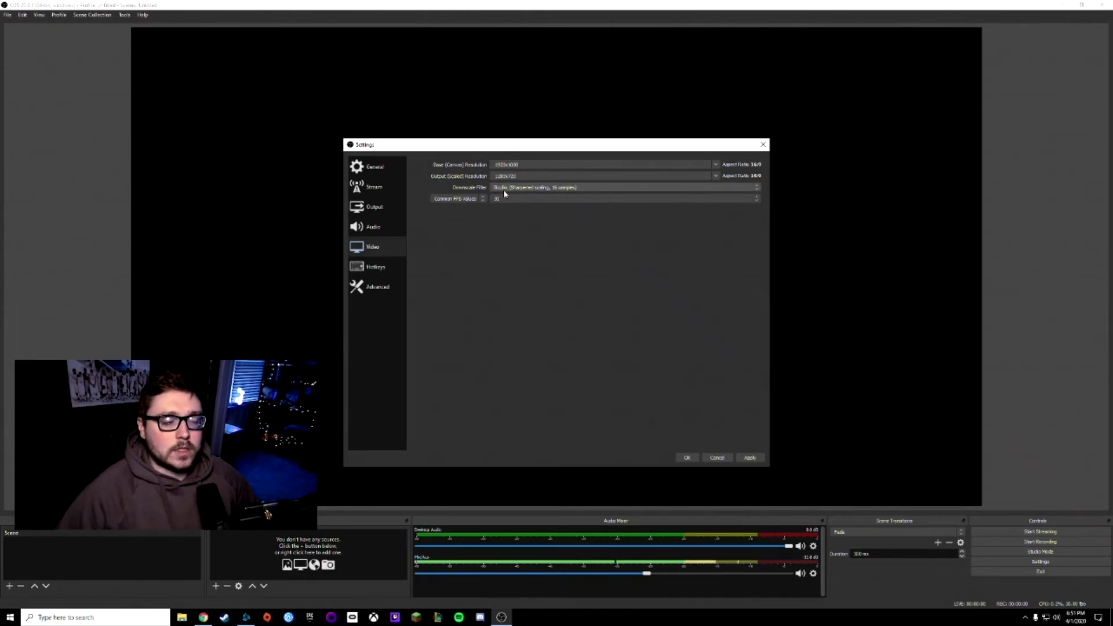
- Set the common FPS value to 60 and check the other frame rate options
{"action": "left_click", "coordinate": [509, 198]}
{"action": "left_click", "coordinate": [503, 232]}
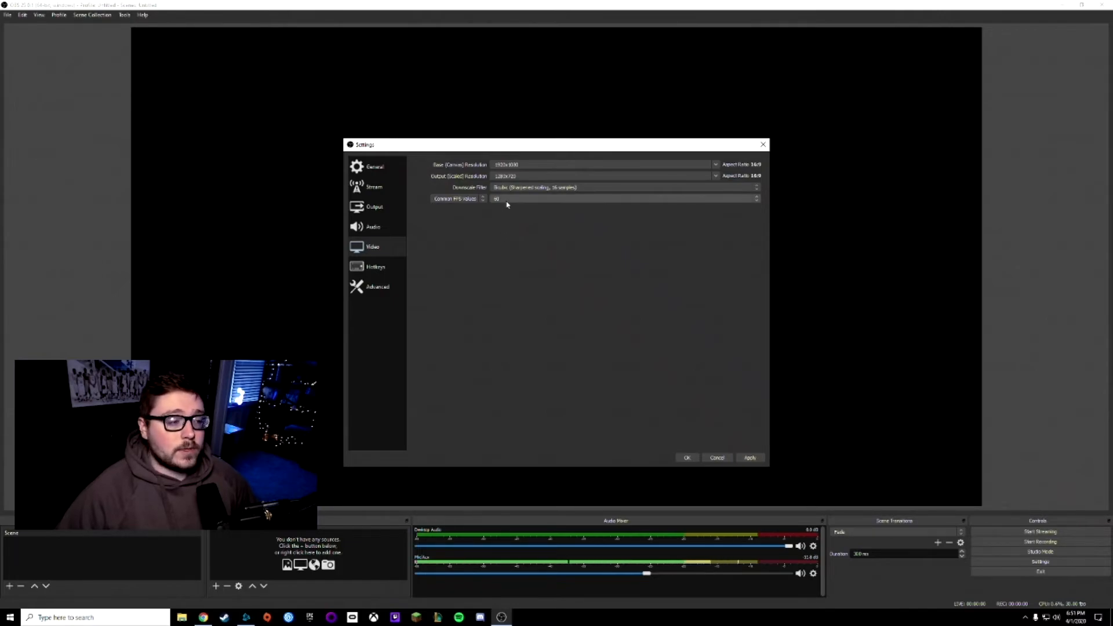
{"action": "left_click", "coordinate": [503, 200]}
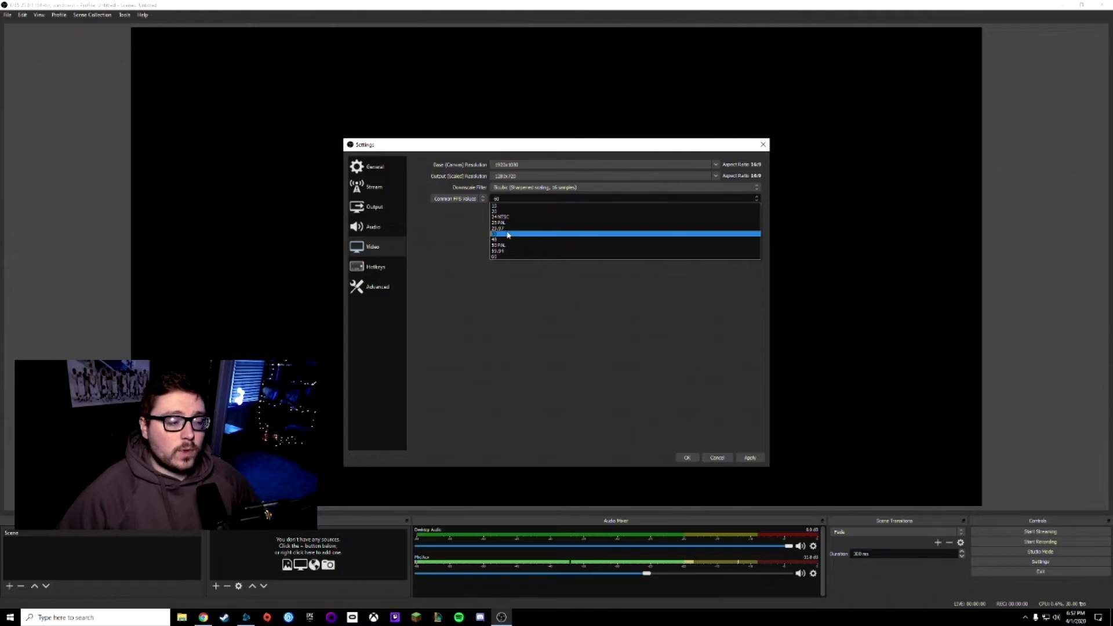
- Look through the hotkey settings for streaming, recording, the replay buffer and audio
{"action": "left_click", "coordinate": [376, 267]}
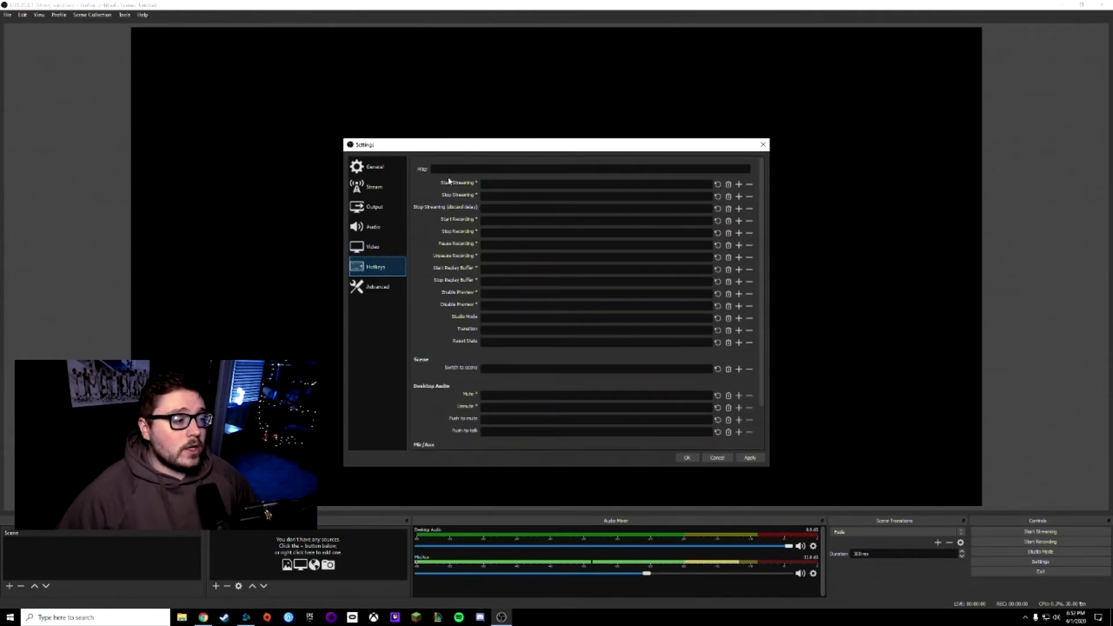
{"action": "mouse_move", "coordinate": [438, 271]}
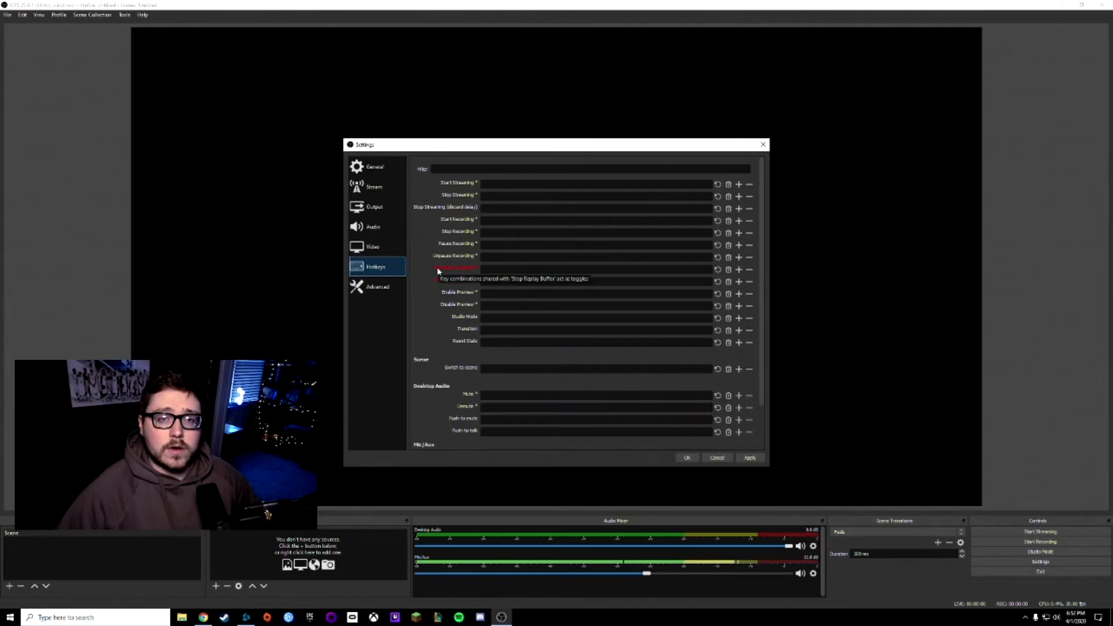
{"action": "mouse_move", "coordinate": [462, 192]}
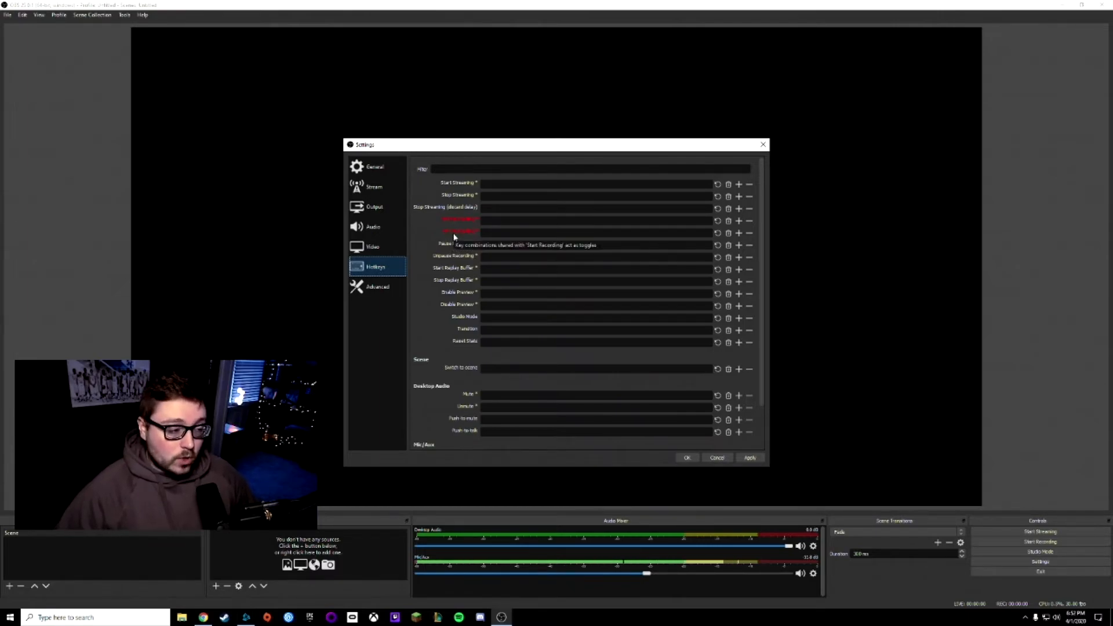
{"action": "scroll", "coordinate": [443, 279], "scroll_direction": "down", "scroll_amount": 1}
{"action": "scroll", "coordinate": [444, 279], "scroll_direction": "down", "scroll_amount": 1}
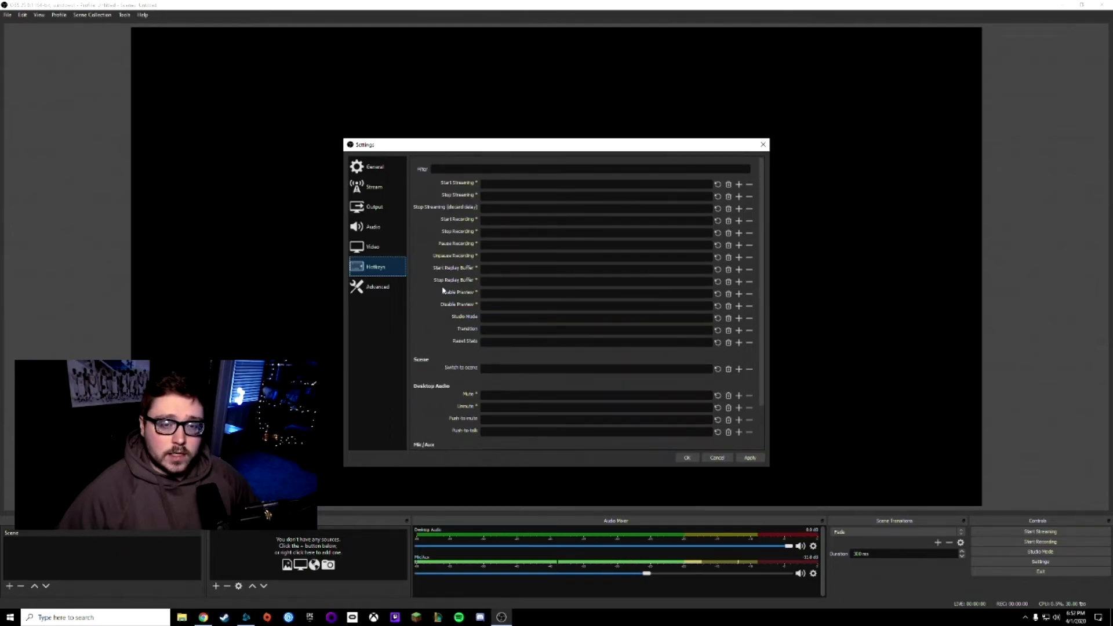
- Enable automatic remuxing of recordings to mp4 in the advanced settings and save the settings
{"action": "left_click", "coordinate": [382, 287]}
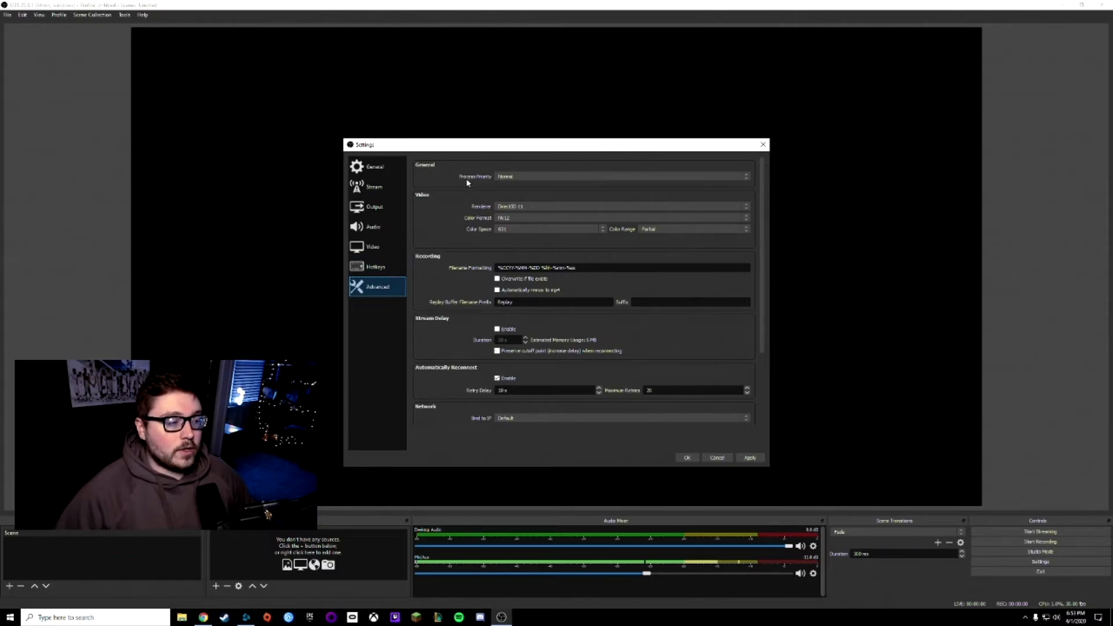
{"action": "left_click", "coordinate": [507, 178]}
{"action": "left_click", "coordinate": [510, 193]}
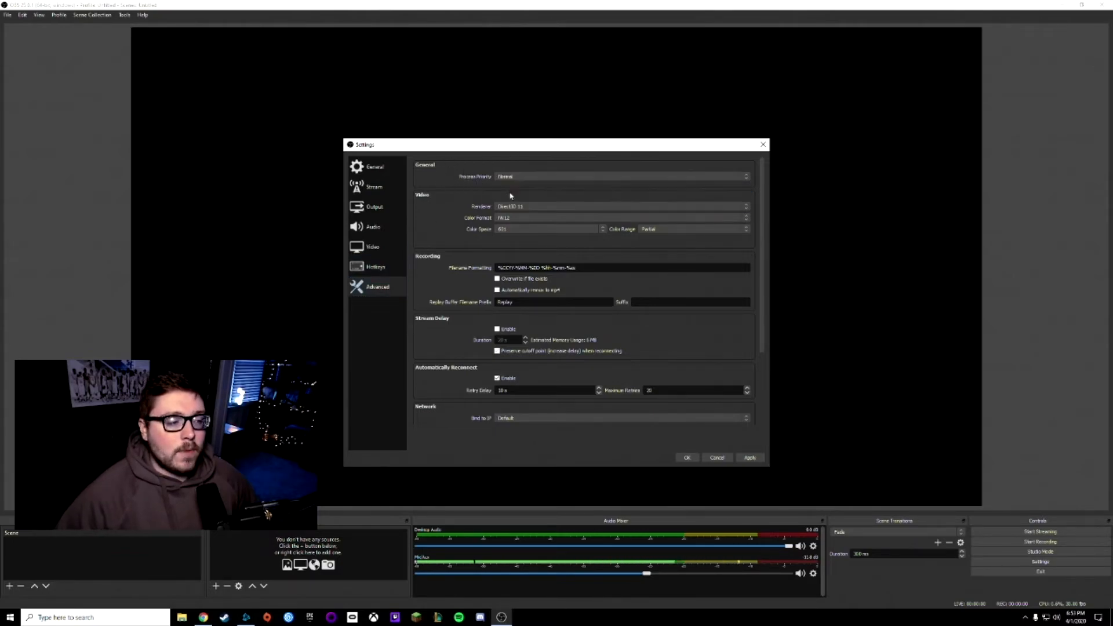
{"action": "scroll", "coordinate": [439, 214], "scroll_direction": "down", "scroll_amount": 3}
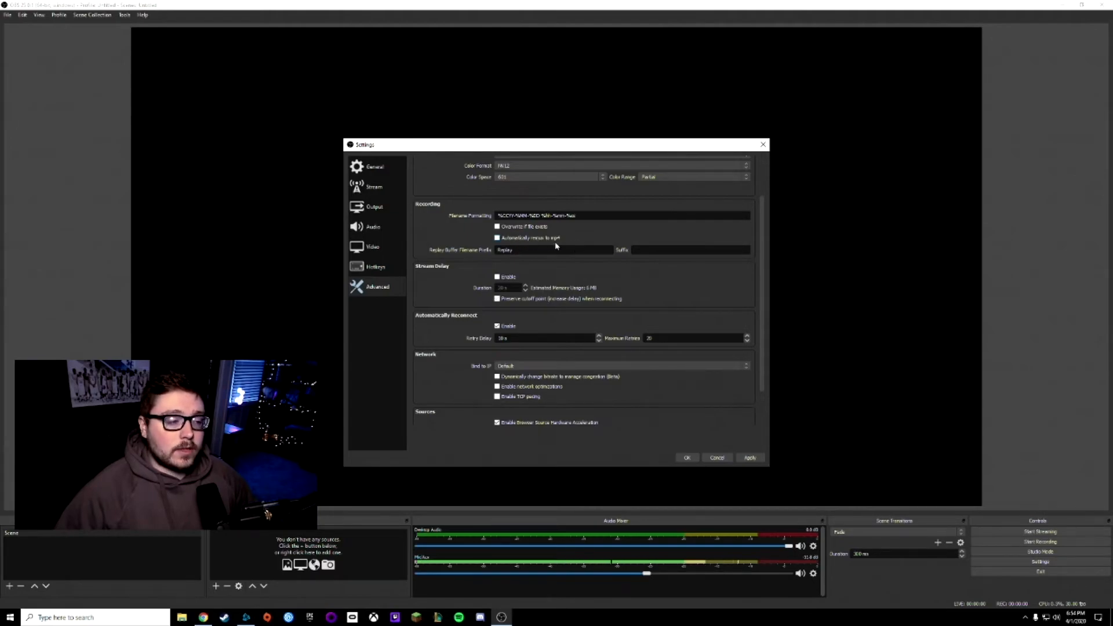
{"action": "left_click", "coordinate": [499, 239]}
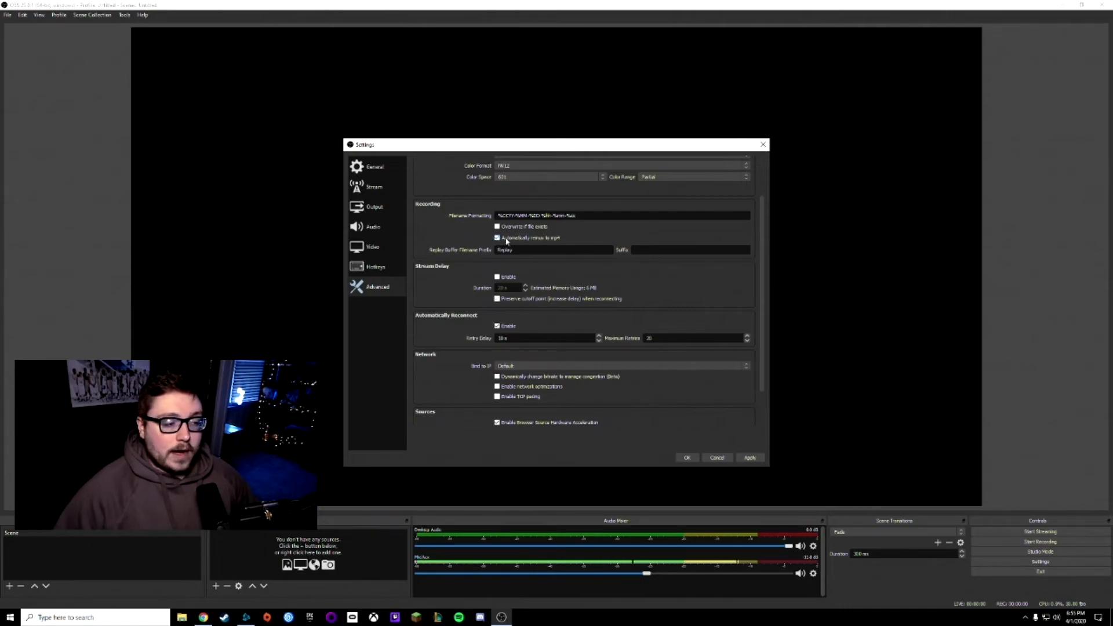
{"action": "scroll", "coordinate": [464, 255], "scroll_direction": "down", "scroll_amount": 2}
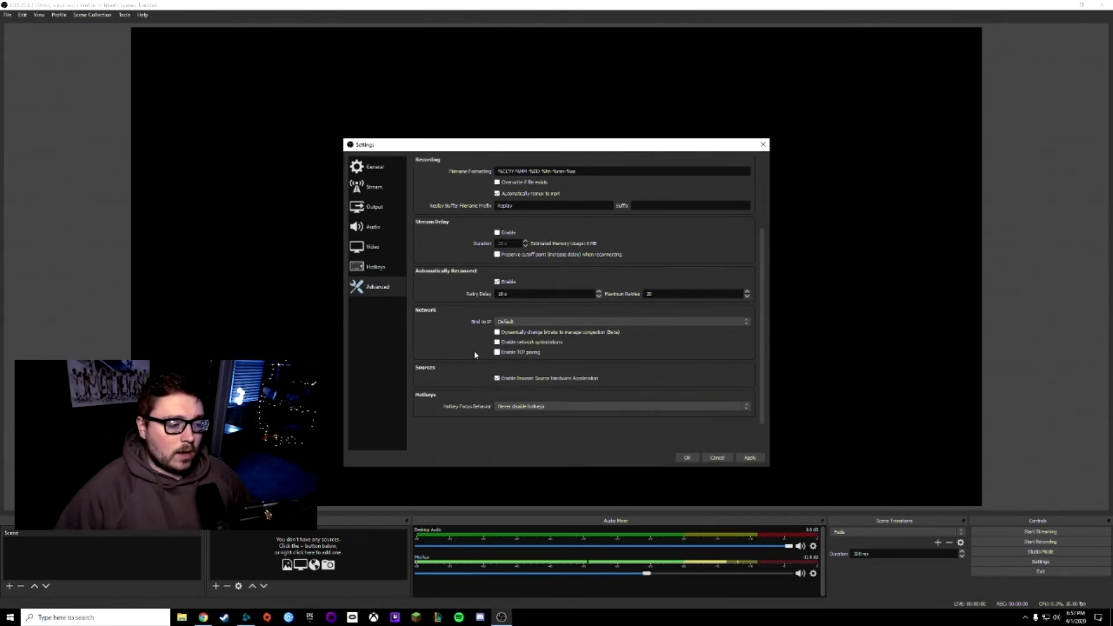
{"action": "left_click", "coordinate": [749, 458]}
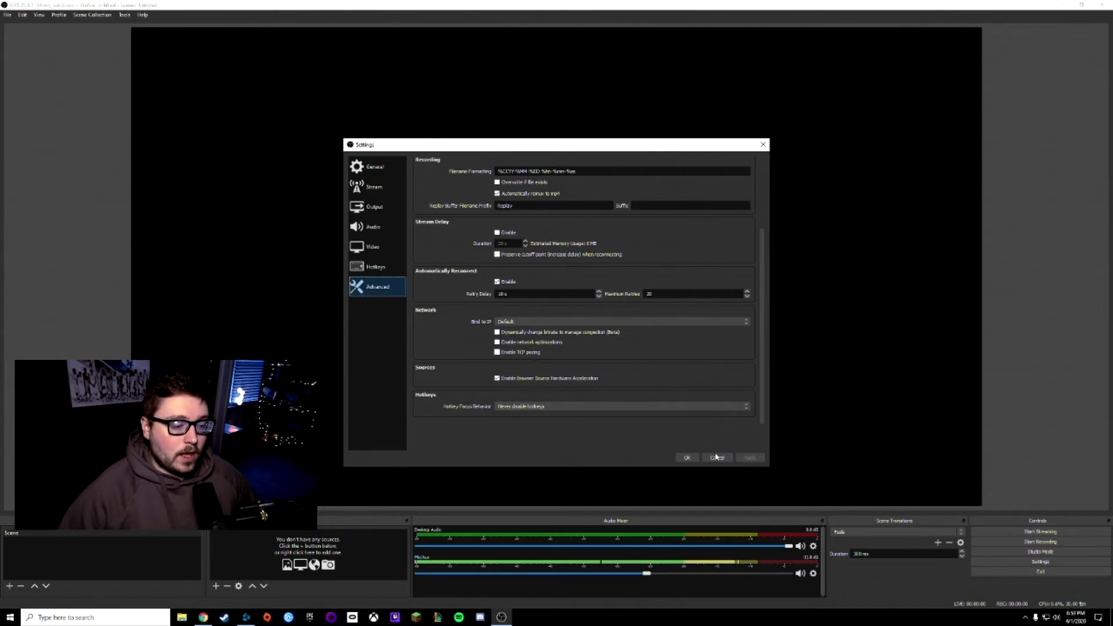
{"action": "left_click", "coordinate": [688, 458]}
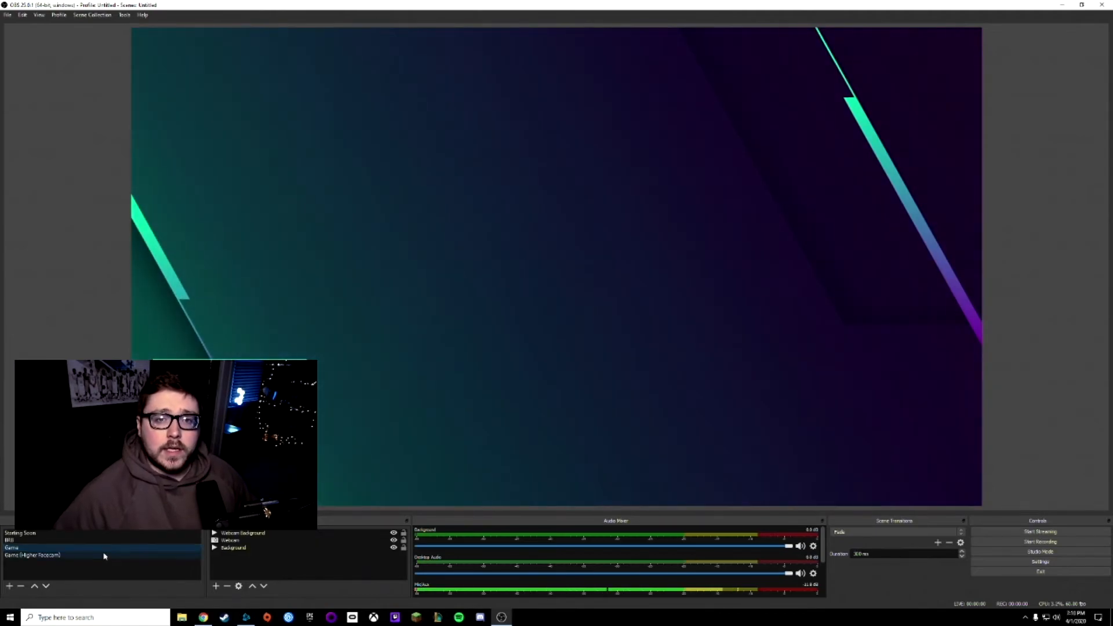
- Look through the Game (Higher Facecam), BRB, Starting Soon and Game scenes and the Game scene's Background source
{"action": "left_click", "coordinate": [105, 557]}
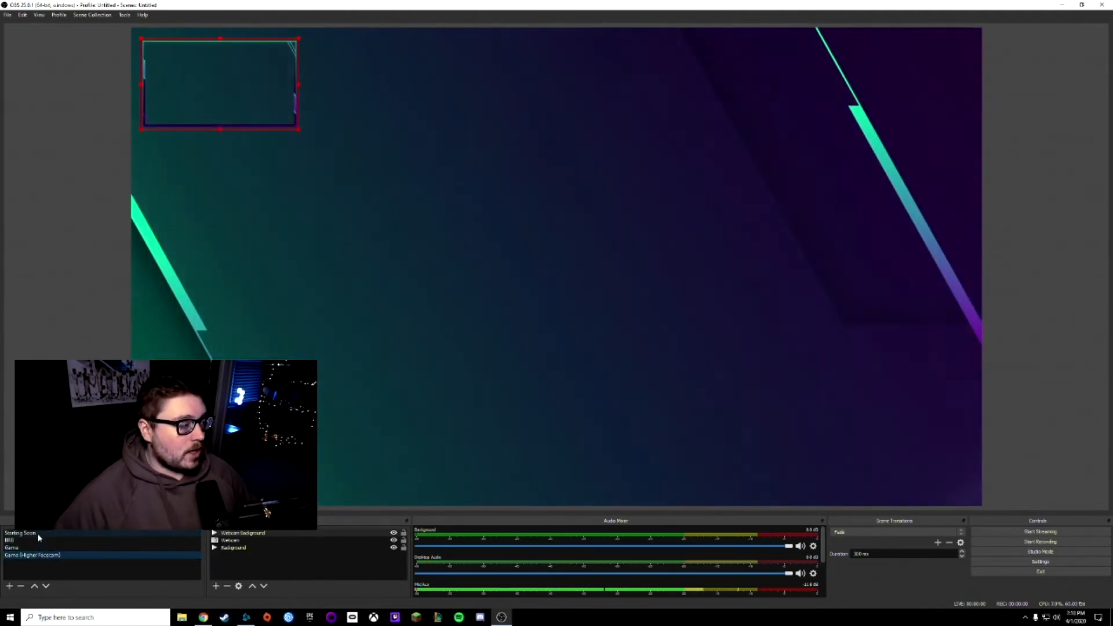
{"action": "left_click", "coordinate": [39, 540]}
{"action": "left_click", "coordinate": [31, 534]}
{"action": "left_click", "coordinate": [23, 540]}
{"action": "left_click", "coordinate": [18, 548]}
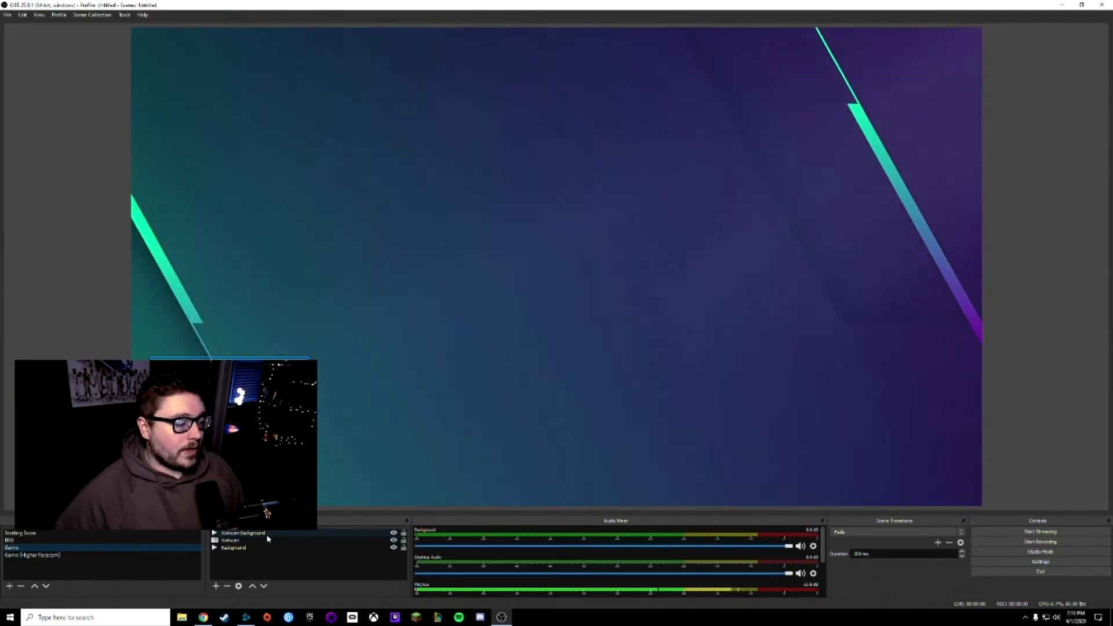
{"action": "left_click", "coordinate": [272, 549]}
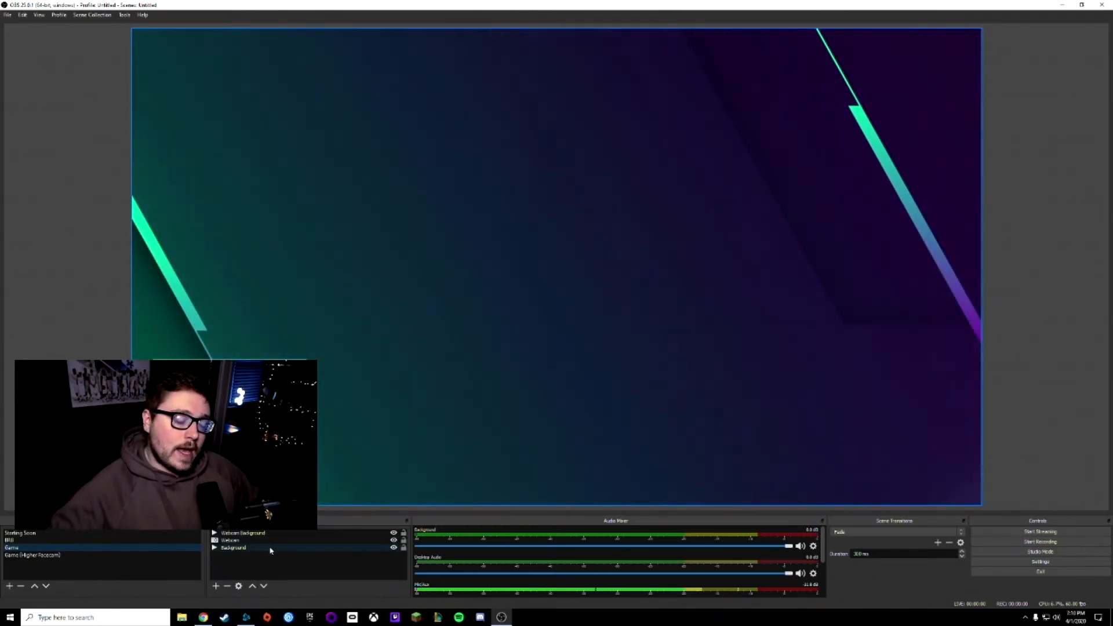
{"action": "left_click", "coordinate": [255, 573]}
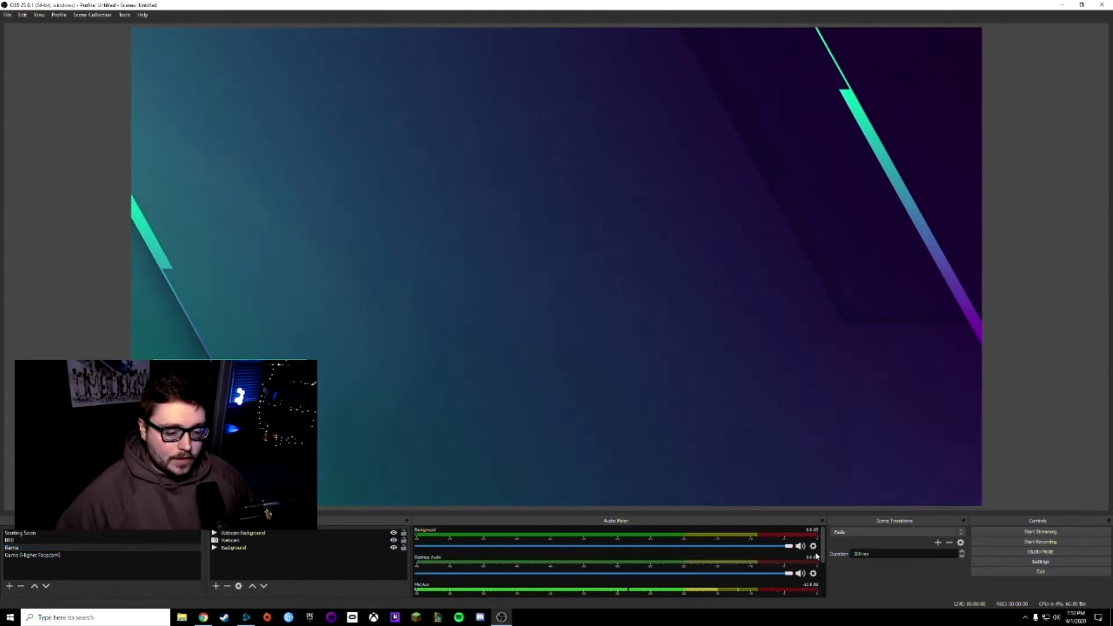
- Switch the audio mixer to the vertical layout and raise the Mic/Aux volume to about -9 dB
{"action": "left_click", "coordinate": [813, 547]}
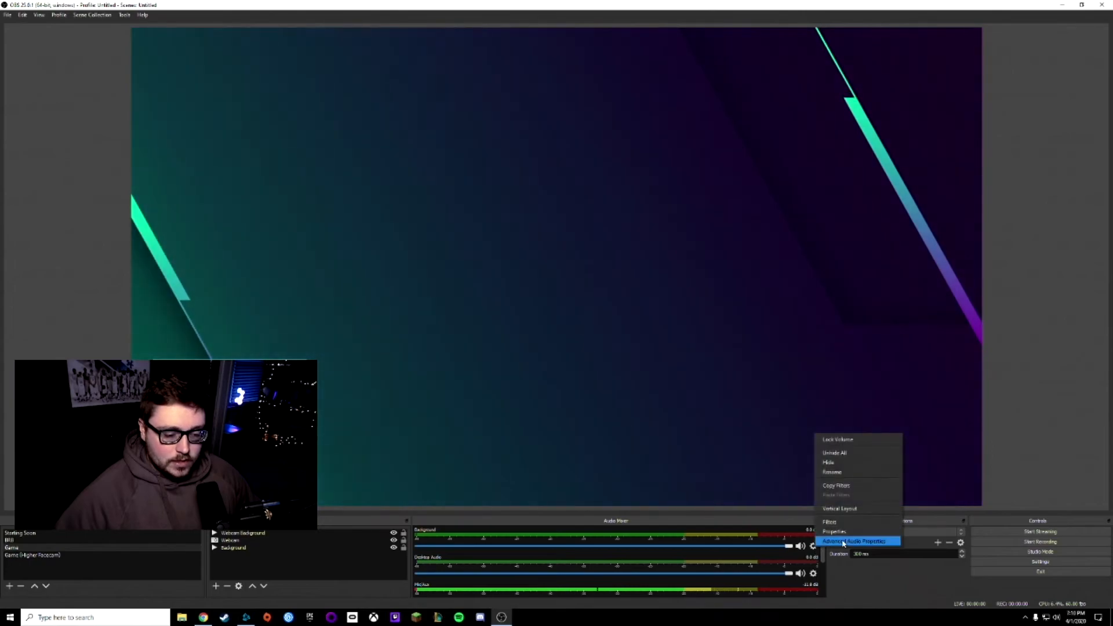
{"action": "left_click", "coordinate": [841, 508]}
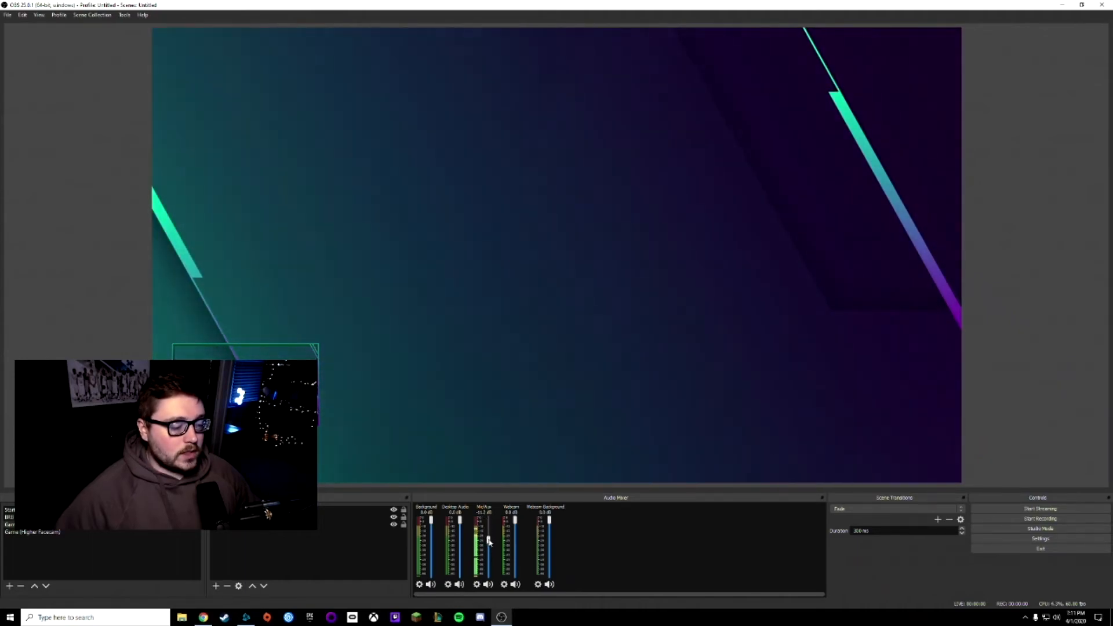
{"action": "left_click_drag", "start_coordinate": [489, 541], "coordinate": [489, 538]}
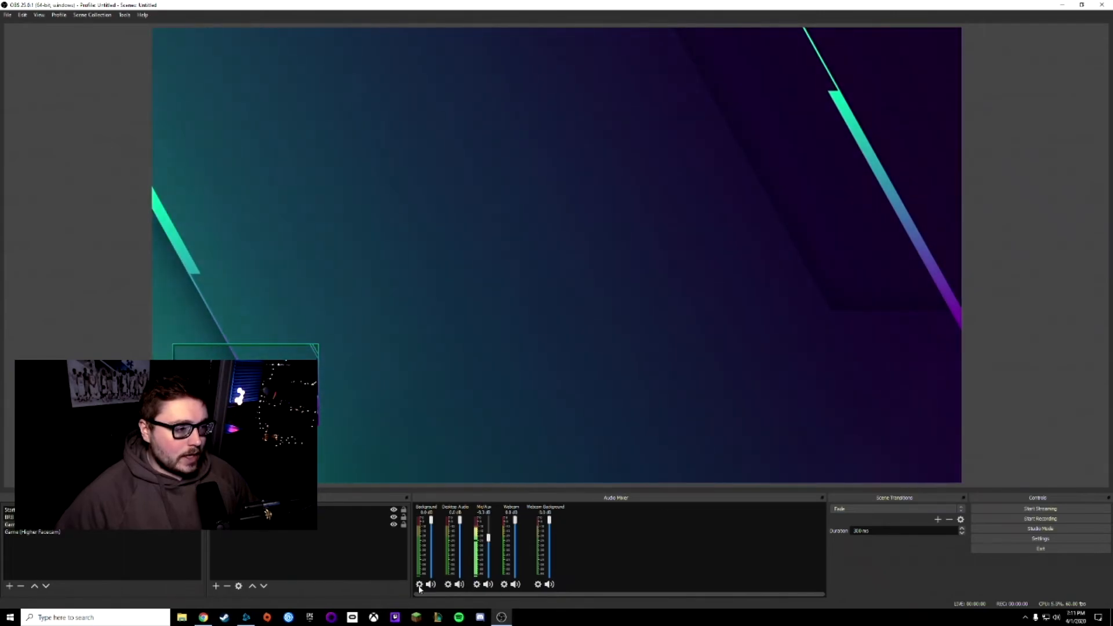
- Hide the Webcam Background source from the audio mixer
{"action": "left_click", "coordinate": [420, 585]}
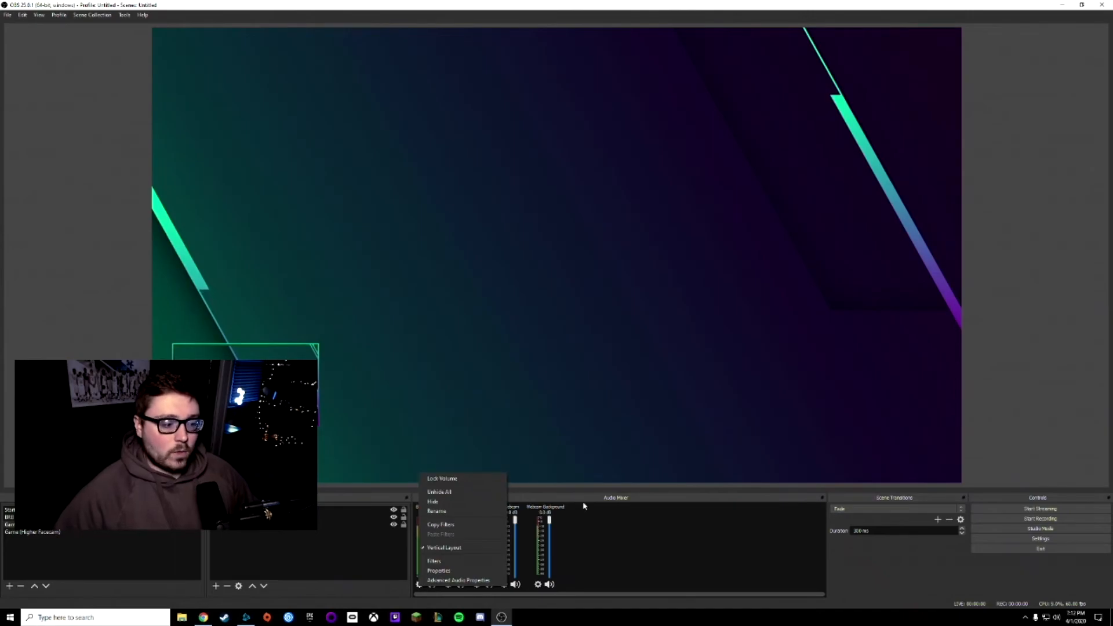
{"action": "left_click", "coordinate": [595, 512]}
{"action": "left_click", "coordinate": [477, 585]}
{"action": "left_click", "coordinate": [419, 585]}
{"action": "left_click", "coordinate": [419, 585]}
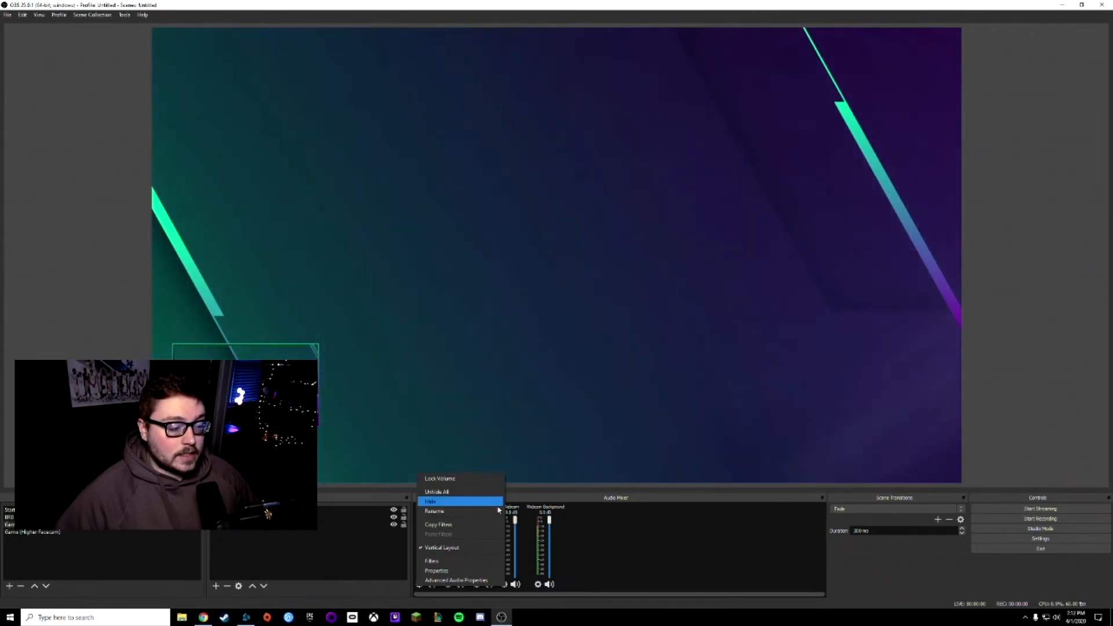
{"action": "left_click", "coordinate": [542, 511]}
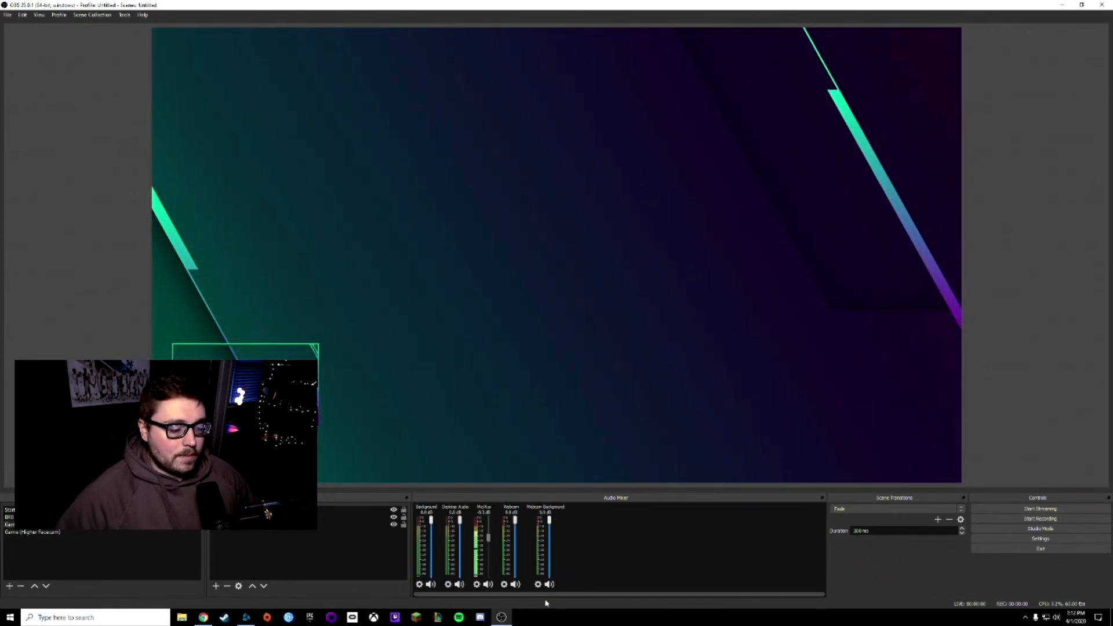
{"action": "left_click", "coordinate": [537, 584]}
{"action": "left_click", "coordinate": [554, 501]}
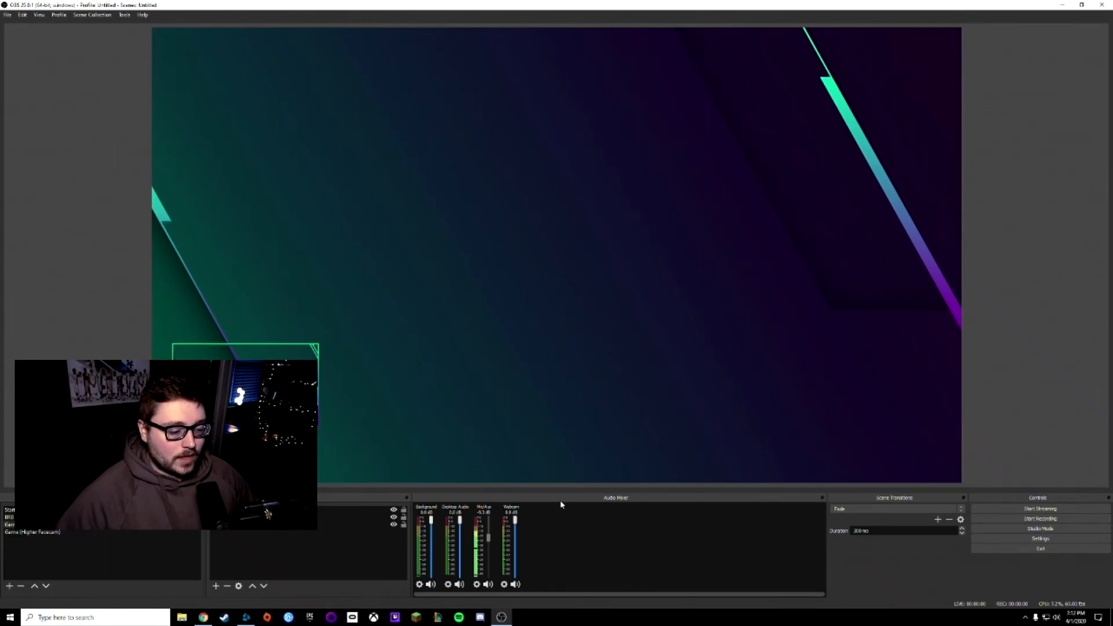
- Set the Mic/Aux source to mono in the Advanced Audio Properties
{"action": "left_click", "coordinate": [419, 584]}
{"action": "left_click", "coordinate": [462, 580]}
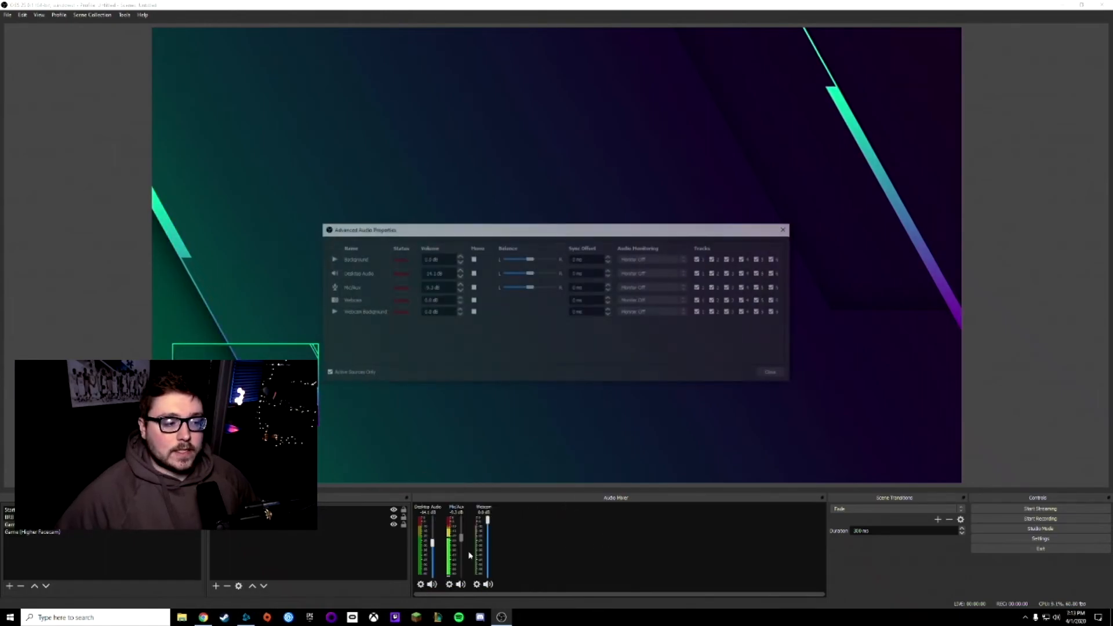
{"action": "mouse_move", "coordinate": [476, 232]}
{"action": "left_mouse_down"}
{"action": "mouse_move", "coordinate": [476, 245]}
{"action": "mouse_move", "coordinate": [477, 225]}
{"action": "left_mouse_up"}
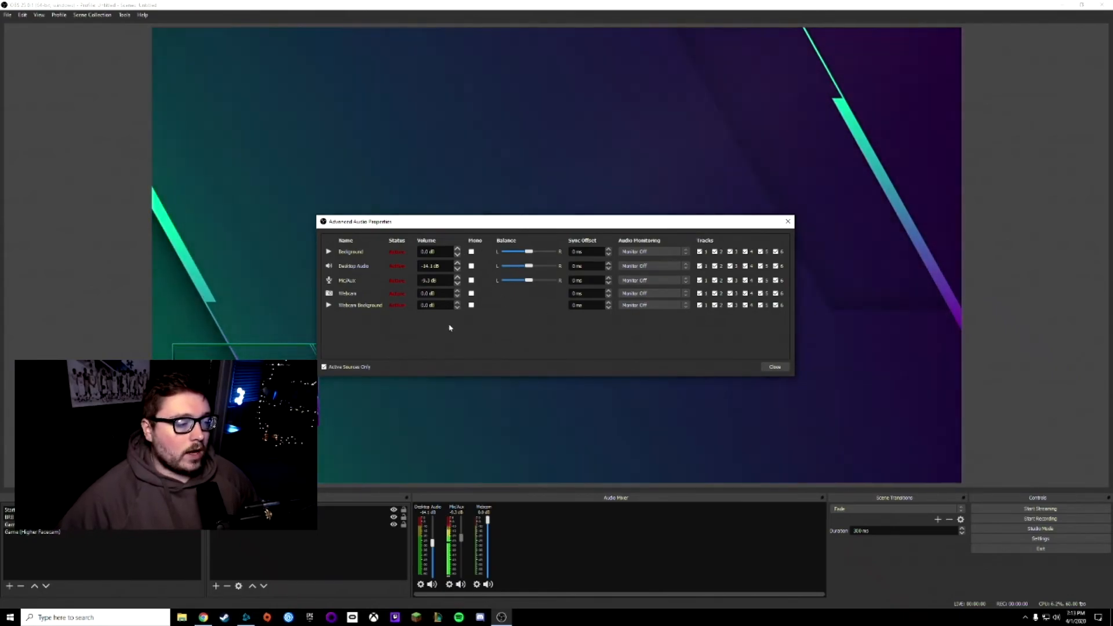
{"action": "left_click", "coordinate": [471, 281]}
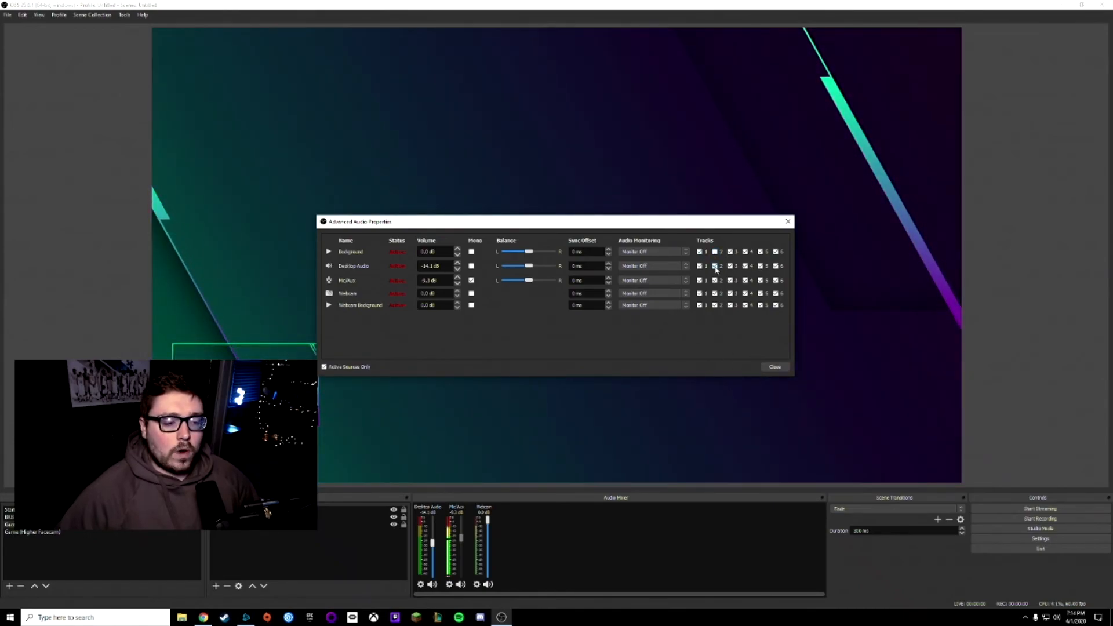
- Remove Background, Webcam and Webcam Background from all audio tracks, keeping Desktop Audio on track 1 and Mic/Aux on tracks 1 and 2
{"action": "left_click", "coordinate": [730, 305]}
{"action": "left_click", "coordinate": [730, 294]}
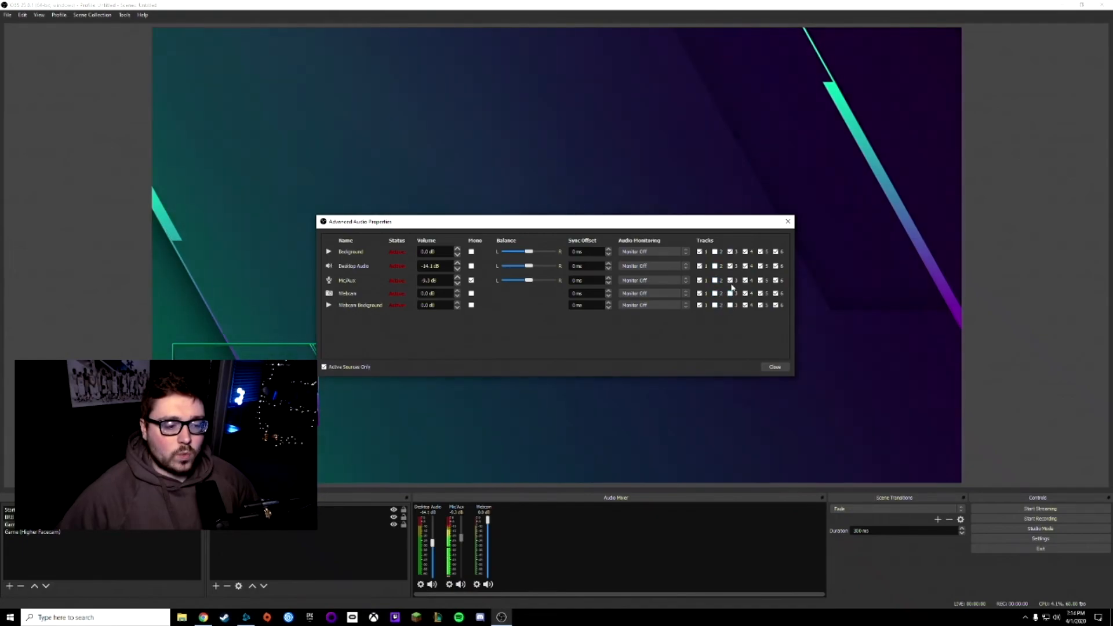
{"action": "left_click", "coordinate": [730, 280]}
{"action": "left_click", "coordinate": [730, 265]}
{"action": "left_click", "coordinate": [730, 251]}
{"action": "left_click", "coordinate": [746, 252]}
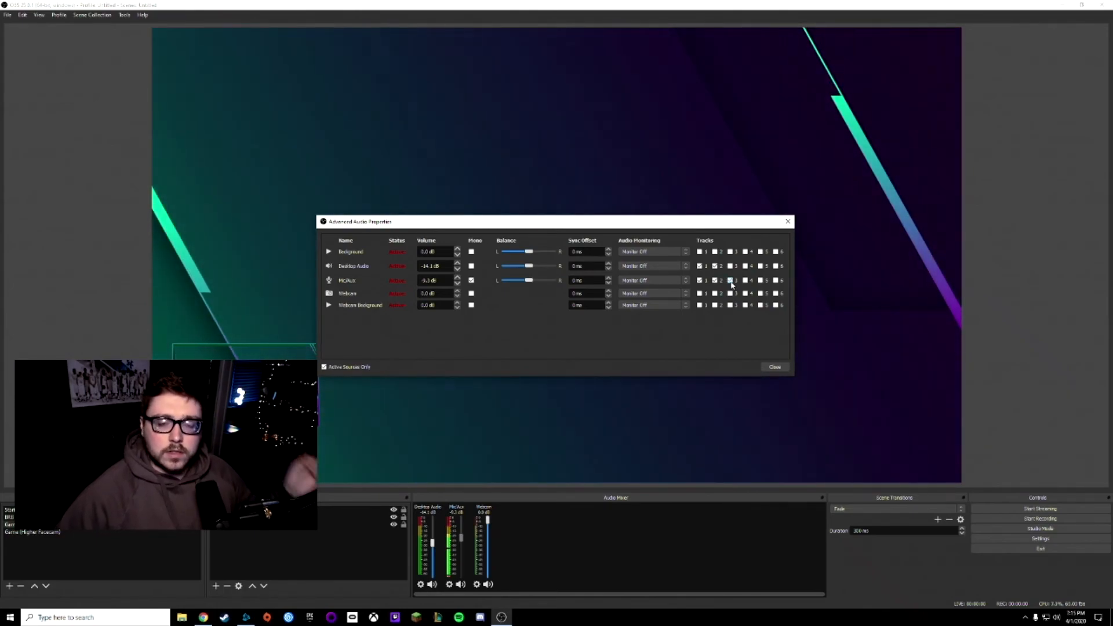
{"action": "left_click", "coordinate": [731, 281]}
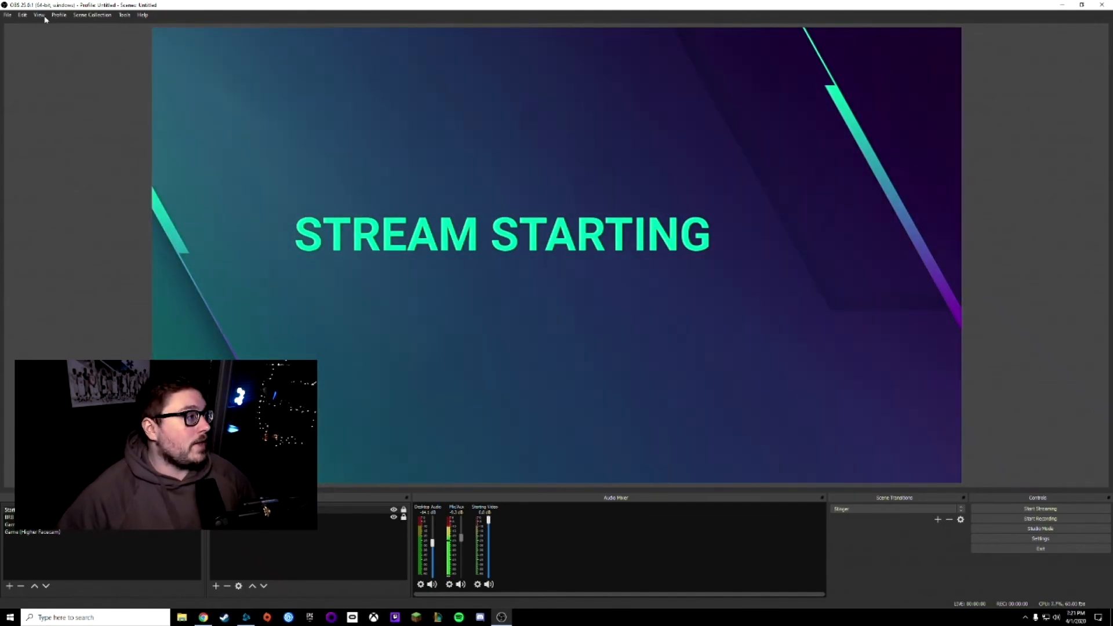
- Show the Chat dock, attach it to the left of the preview and widen it
{"action": "left_click", "coordinate": [39, 14]}
{"action": "mouse_move", "coordinate": [110, 38]}
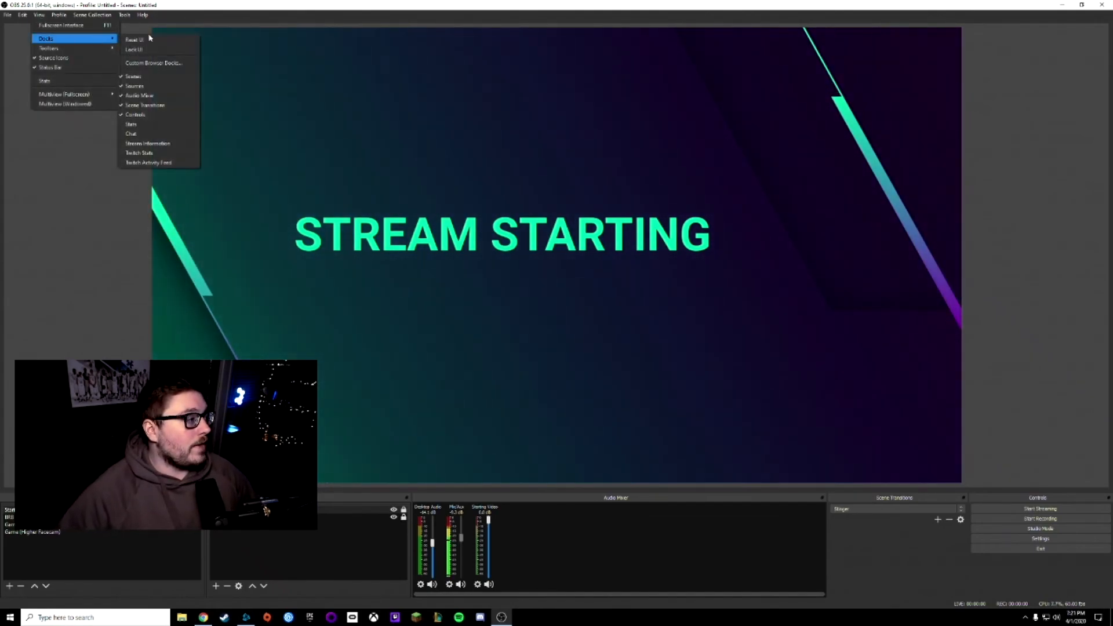
{"action": "left_click", "coordinate": [131, 133]}
{"action": "left_click_drag", "start_coordinate": [1012, 23], "coordinate": [20, 119]}
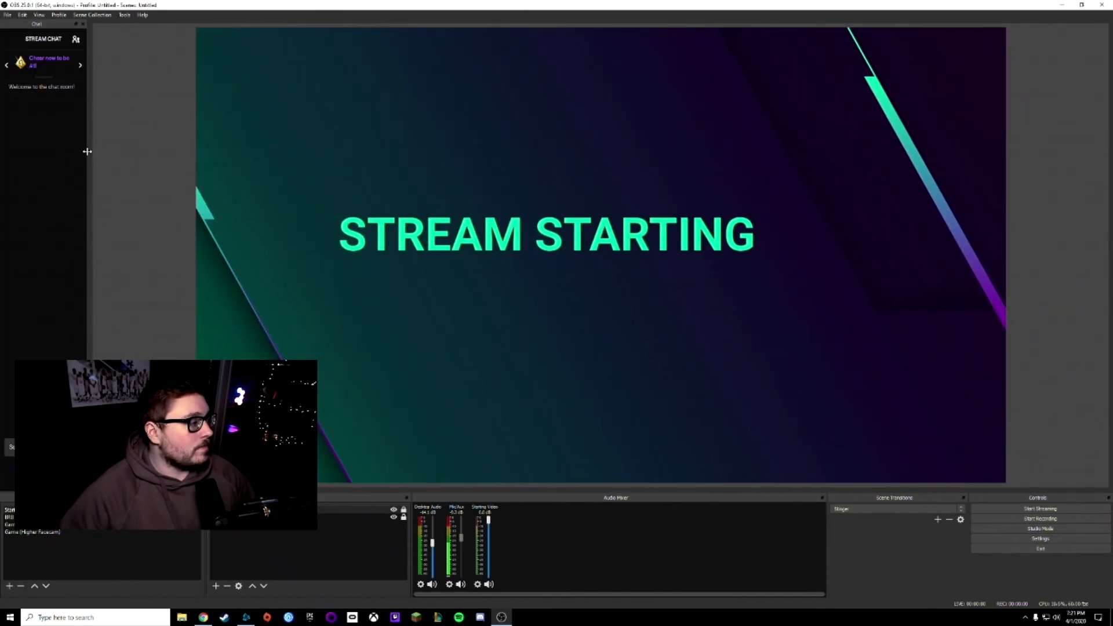
{"action": "left_click_drag", "start_coordinate": [87, 151], "coordinate": [288, 152]}
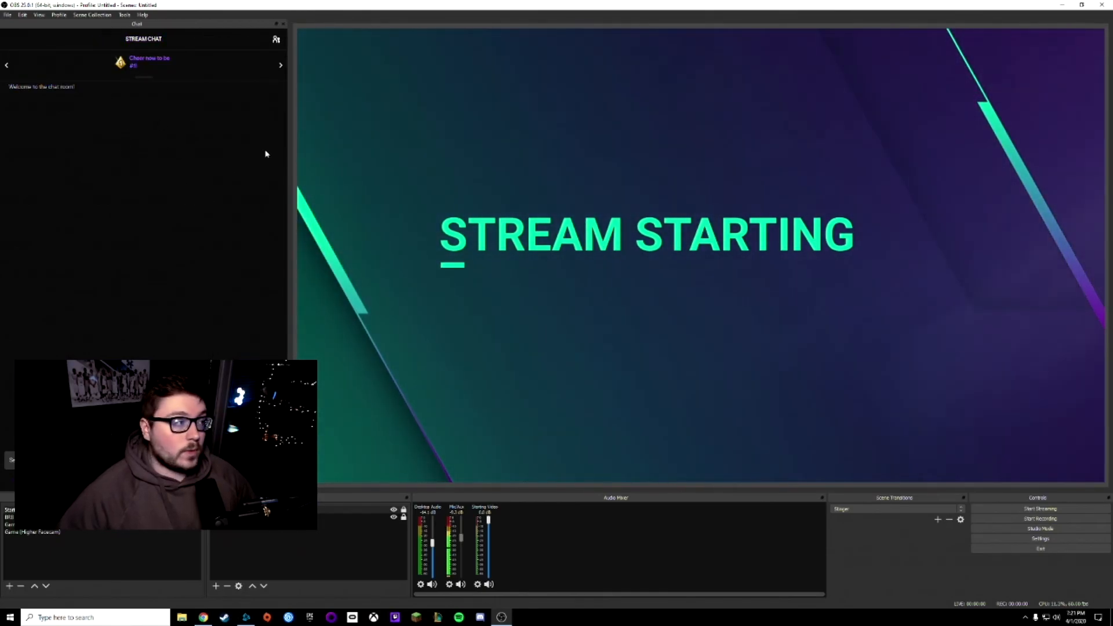
- Attach the Twitch Activity Feed dock below the chat and adjust the height split between them
{"action": "left_click_drag", "start_coordinate": [265, 154], "coordinate": [145, 489]}
{"action": "left_click_drag", "start_coordinate": [114, 205], "coordinate": [113, 355]}
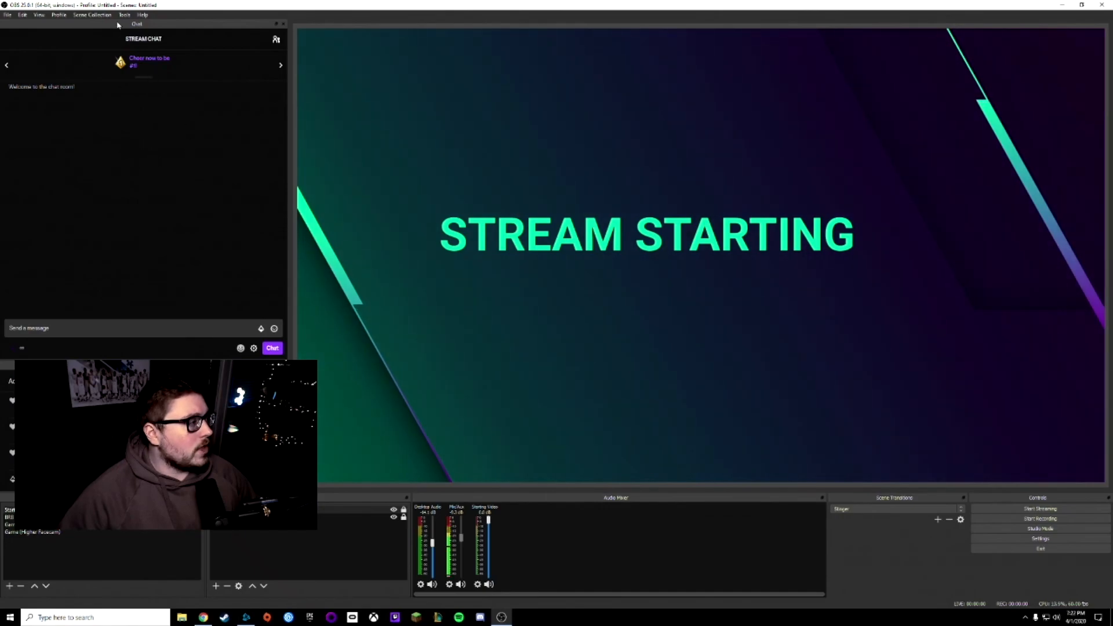
- Group Twitch Stats and Stream Information as one tabbed dock above the chat, bring Stream Information forward and narrow the dock column
{"action": "left_click_drag", "start_coordinate": [121, 28], "coordinate": [28, 154]}
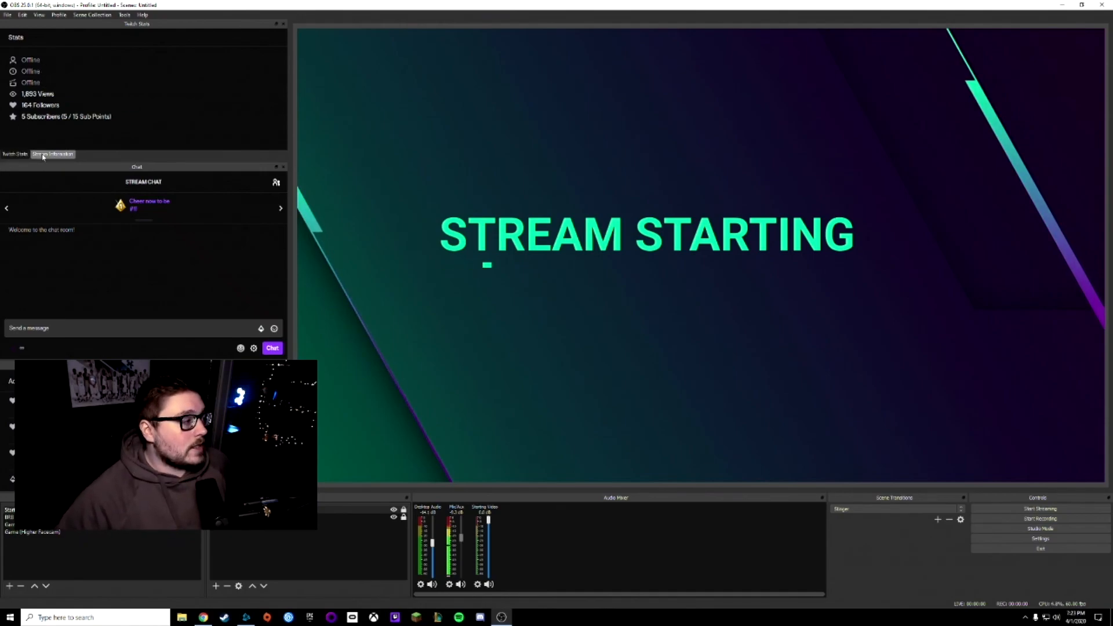
{"action": "left_click", "coordinate": [43, 155]}
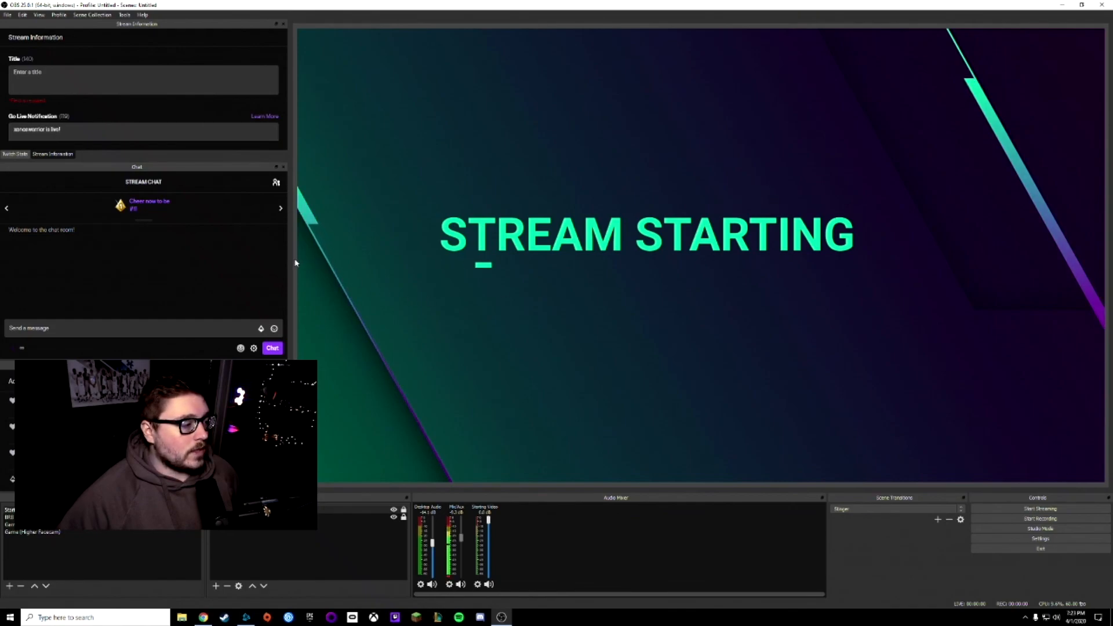
{"action": "left_click_drag", "start_coordinate": [292, 259], "coordinate": [158, 290]}
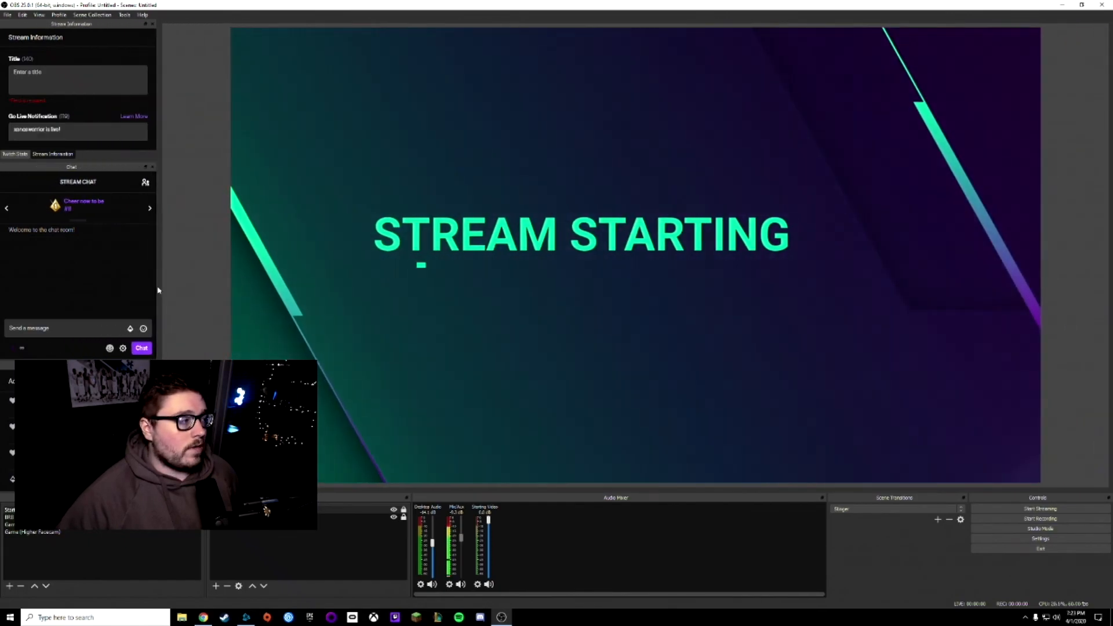